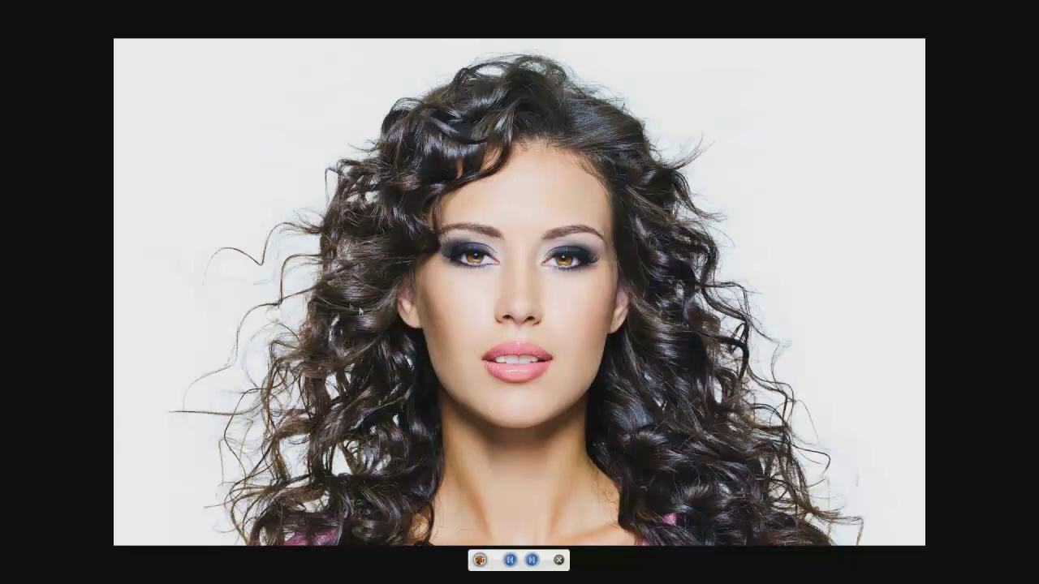
Step: View the original curly-haired portrait and the finished Water Effect Portrait image, closing each preview
{"action": "left_click", "coordinate": [560, 561]}
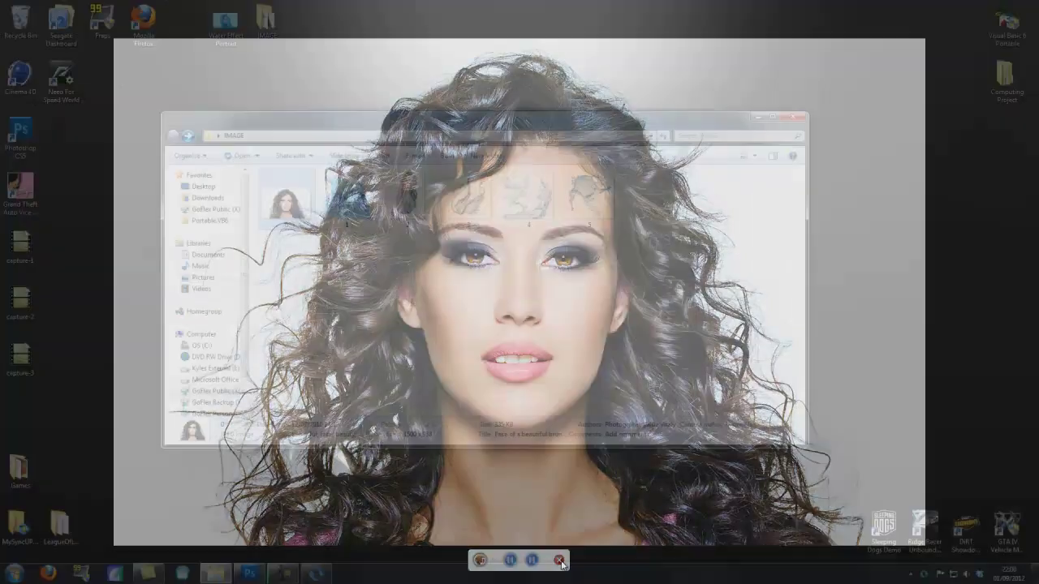
{"action": "double_click", "coordinate": [213, 32]}
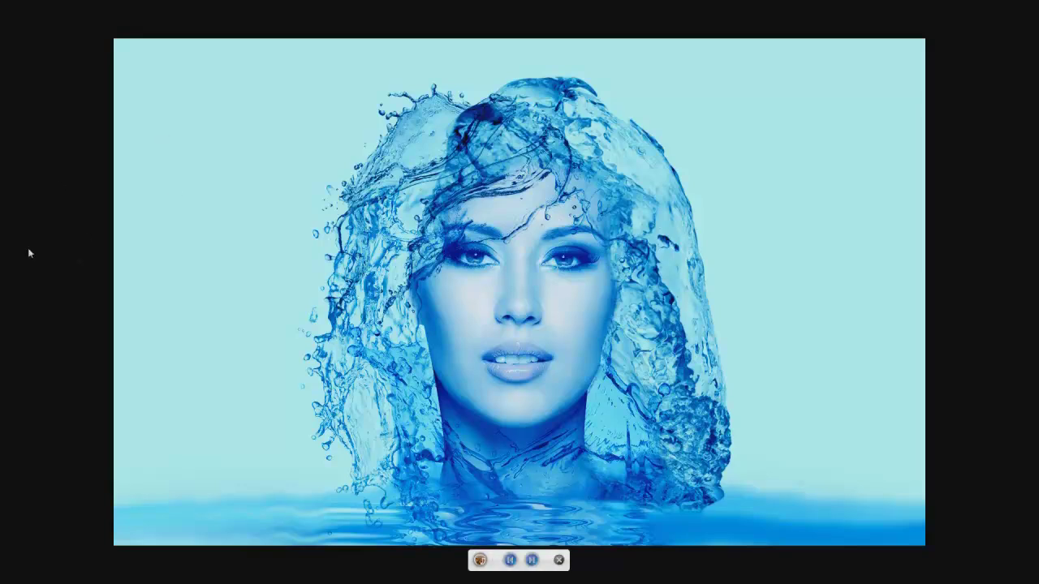
{"action": "left_click", "coordinate": [558, 559]}
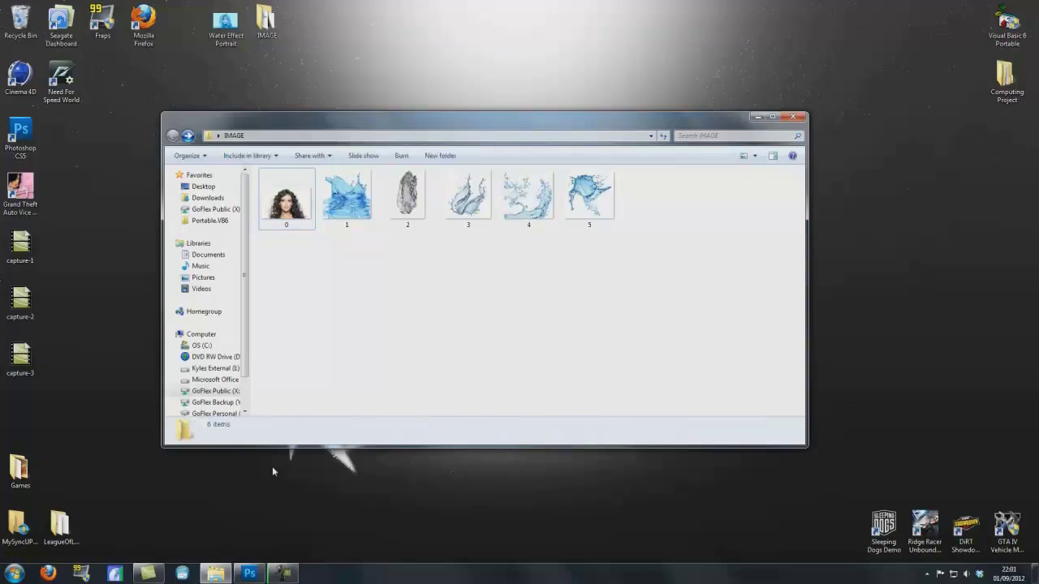
Step: Switch to Photoshop and open all six images, 0 to 5, from the IMAGE folder together
{"action": "left_click", "coordinate": [249, 573]}
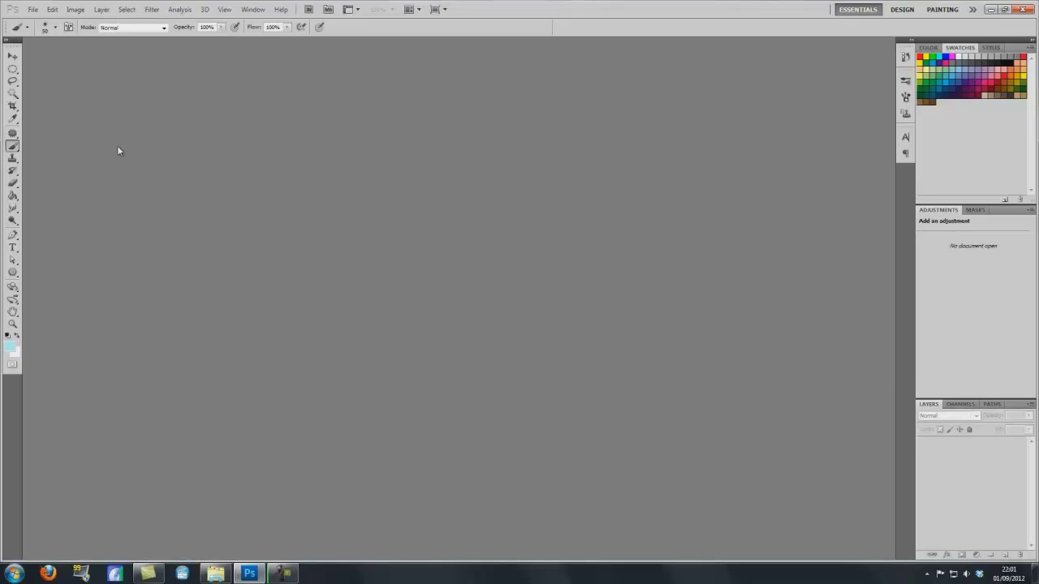
{"action": "left_click", "coordinate": [33, 10]}
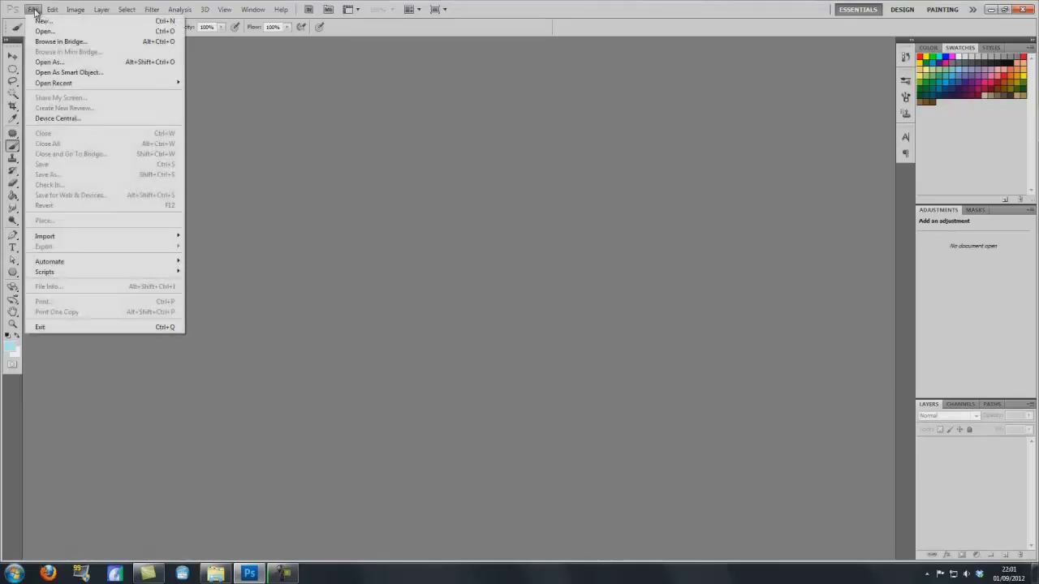
{"action": "left_click", "coordinate": [44, 30]}
{"action": "left_click_drag", "start_coordinate": [338, 188], "coordinate": [649, 114]}
{"action": "left_click", "coordinate": [641, 234]}
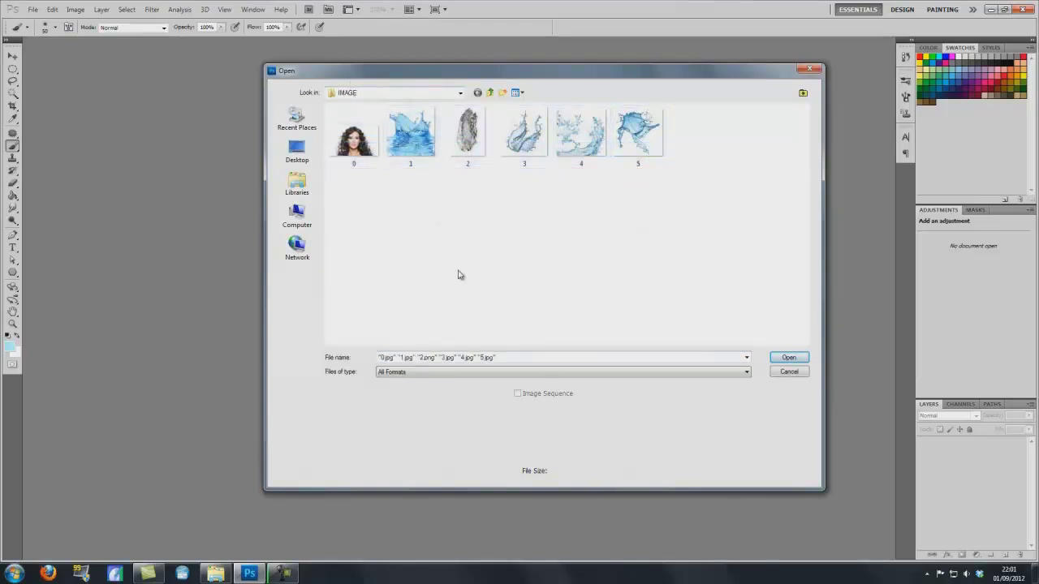
{"action": "left_click_drag", "start_coordinate": [399, 192], "coordinate": [646, 139]}
{"action": "left_click", "coordinate": [631, 201]}
{"action": "left_click", "coordinate": [366, 156]}
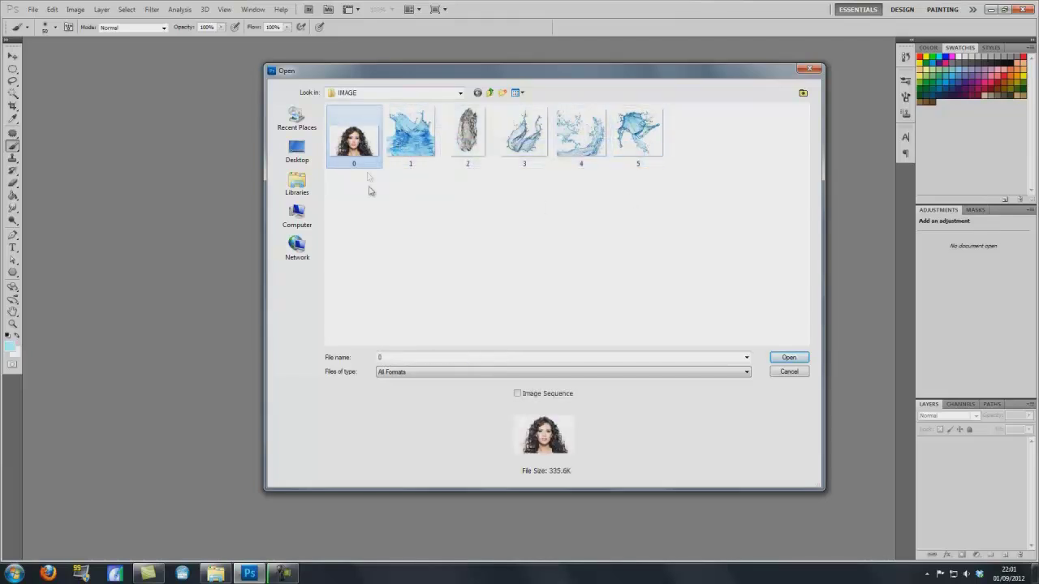
{"action": "left_click", "coordinate": [441, 205]}
{"action": "left_click_drag", "start_coordinate": [702, 185], "coordinate": [378, 172]}
{"action": "left_click", "coordinate": [780, 358]}
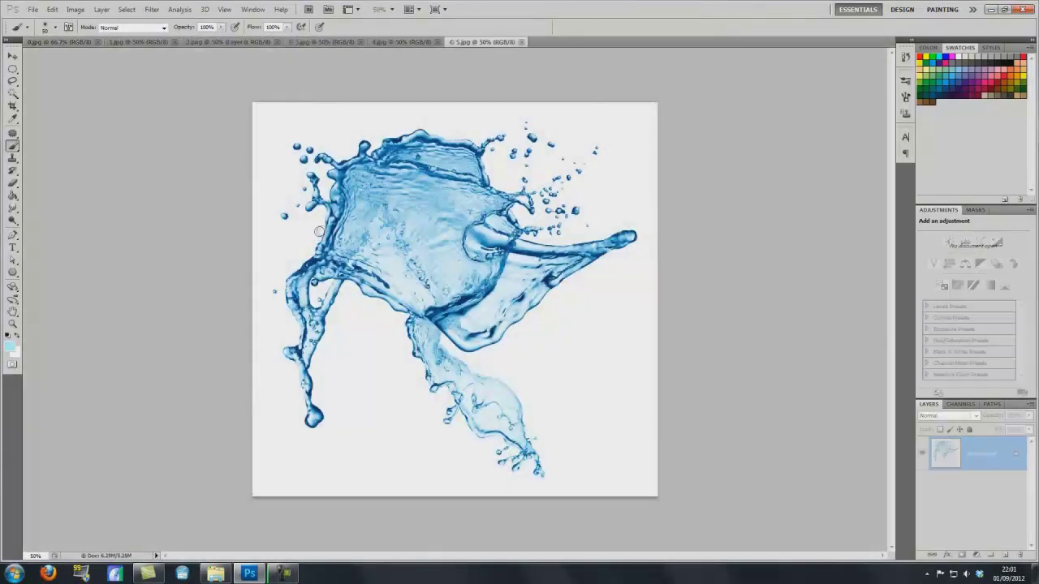
Step: Bring up the portrait 0.jpg and duplicate its Background layer
{"action": "left_click", "coordinate": [80, 43]}
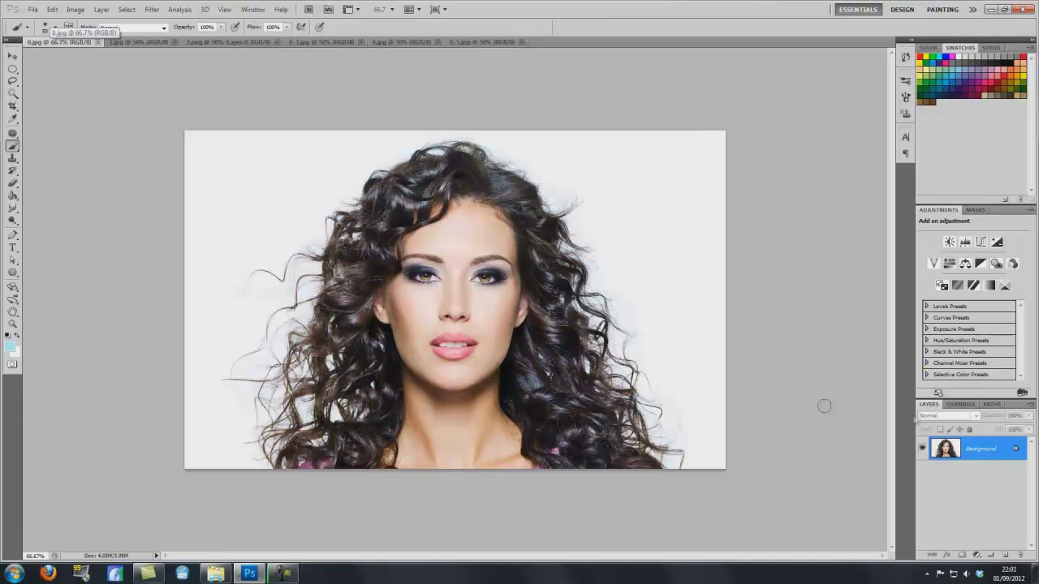
{"action": "left_click_drag", "start_coordinate": [975, 449], "coordinate": [1004, 555]}
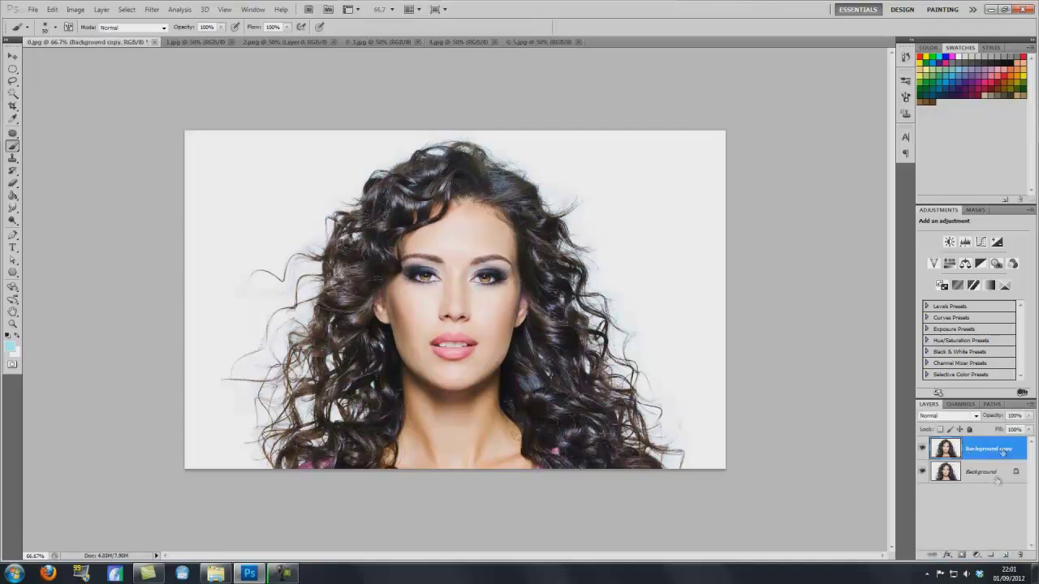
Step: Trace a closed Pen path around the woman's face and neck, leaving out the hair and closing it below the image's lower edge
{"action": "left_click", "coordinate": [13, 323]}
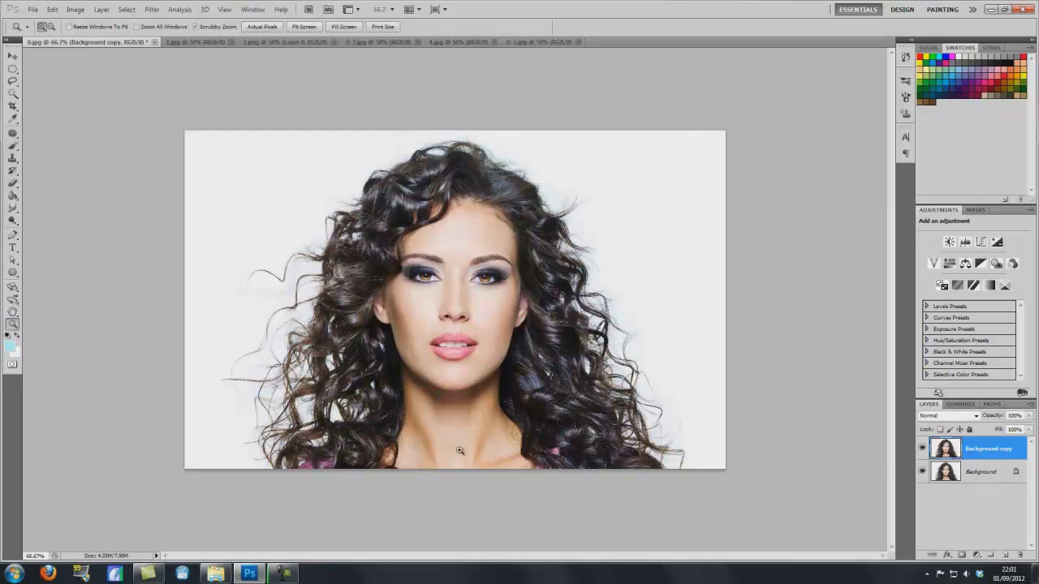
{"action": "left_click_drag", "start_coordinate": [460, 451], "coordinate": [481, 456]}
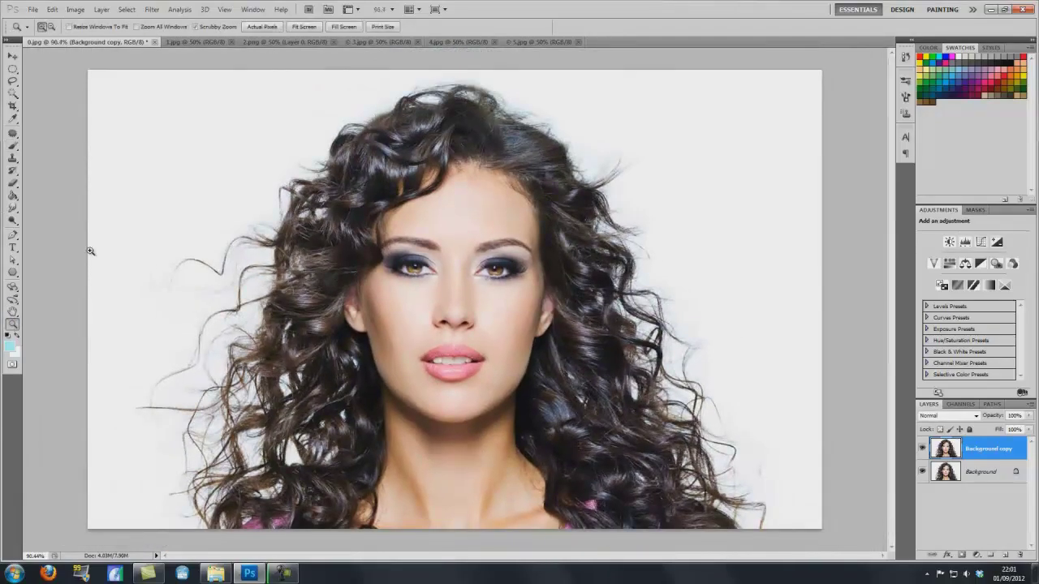
{"action": "left_click", "coordinate": [13, 235]}
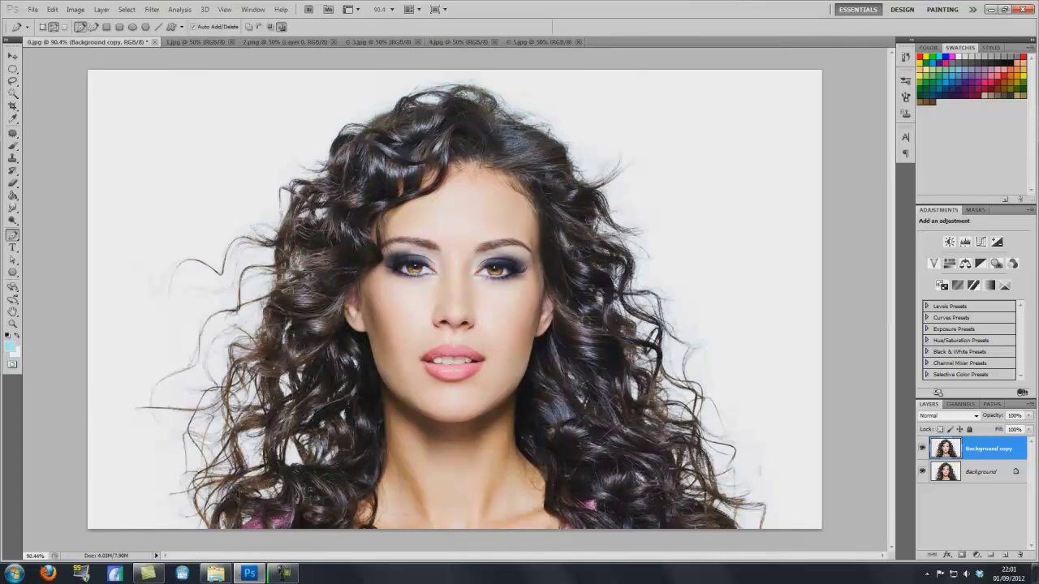
{"action": "left_click", "coordinate": [569, 538]}
{"action": "left_click_drag", "start_coordinate": [542, 512], "coordinate": [538, 503]}
{"action": "left_click", "coordinate": [532, 465]}
{"action": "left_click", "coordinate": [514, 441], "text": "ctrl"}
{"action": "left_click", "coordinate": [516, 385]}
{"action": "left_click", "coordinate": [478, 173]}
{"action": "left_click", "coordinate": [469, 171]}
{"action": "left_click", "coordinate": [452, 182]}
{"action": "key", "text": "ctrl+z"}
{"action": "key", "text": "ctrl+z"}
{"action": "left_click", "coordinate": [439, 193]}
{"action": "left_click", "coordinate": [419, 201]}
{"action": "left_click", "coordinate": [402, 205]}
{"action": "left_click", "coordinate": [380, 257]}
{"action": "left_click", "coordinate": [366, 332]}
{"action": "left_click", "coordinate": [371, 364]}
{"action": "left_click", "coordinate": [385, 447]}
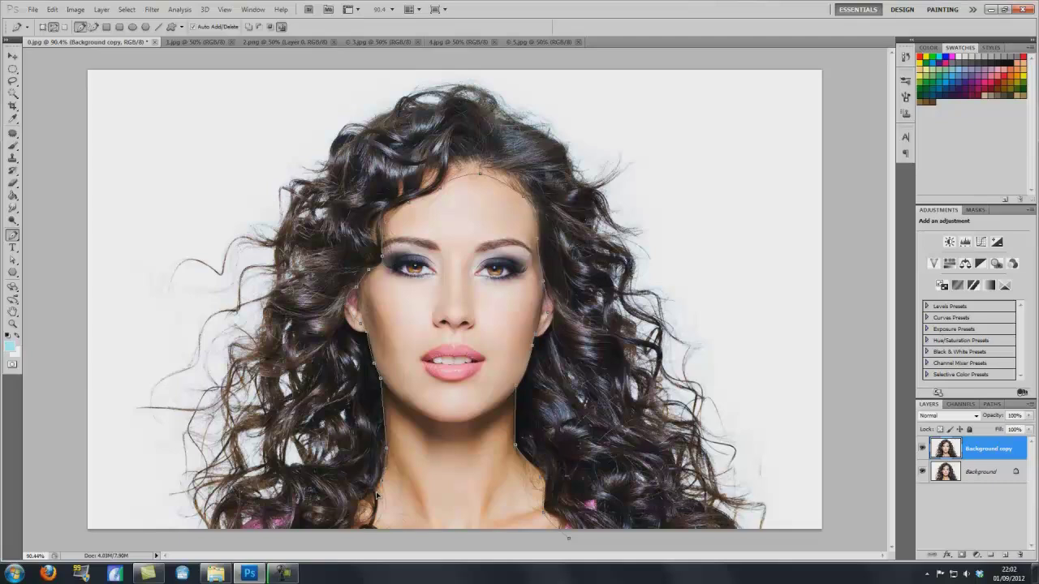
{"action": "left_click", "coordinate": [382, 535]}
{"action": "left_click", "coordinate": [568, 537]}
Step: Convert the face and neck path into a new anti-aliased selection
{"action": "right_click", "coordinate": [448, 306]}
{"action": "left_click", "coordinate": [475, 354]}
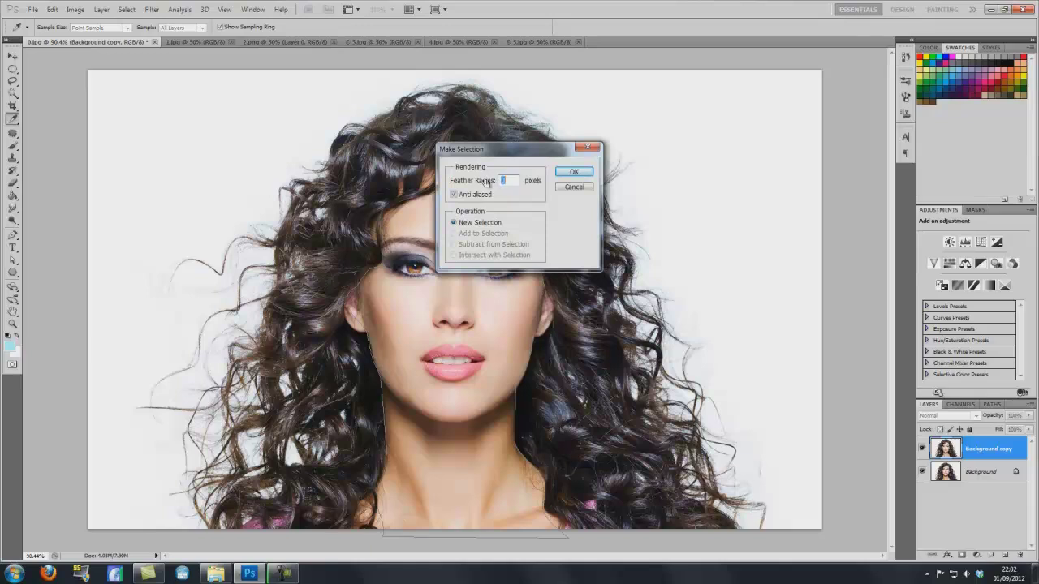
{"action": "left_click", "coordinate": [571, 173]}
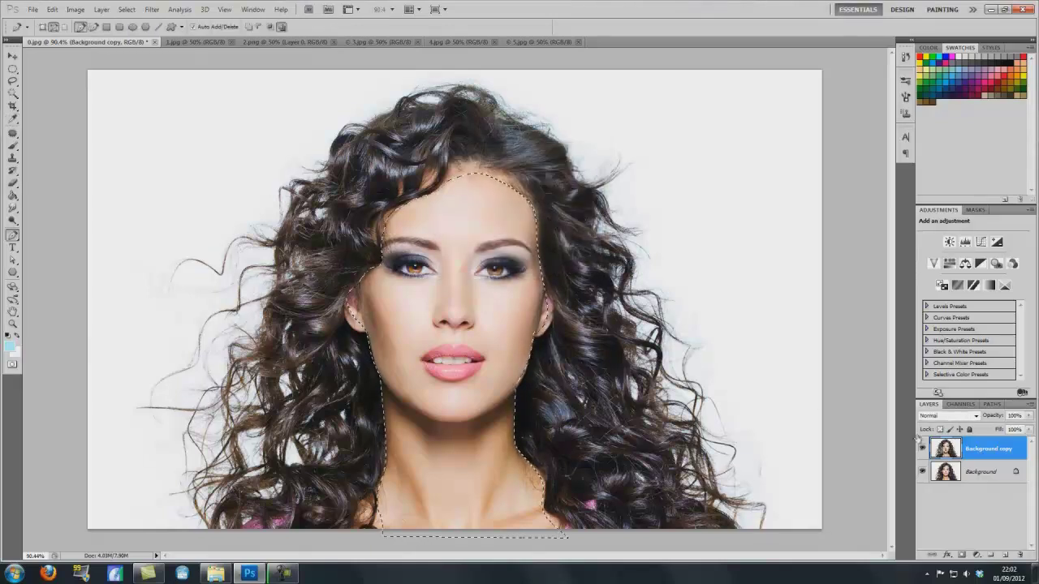
Step: Add a layer mask from the selection to the Background copy layer and hide the original Background layer
{"action": "double_click", "coordinate": [972, 451]}
{"action": "key", "text": "Return"}
{"action": "left_click", "coordinate": [962, 556]}
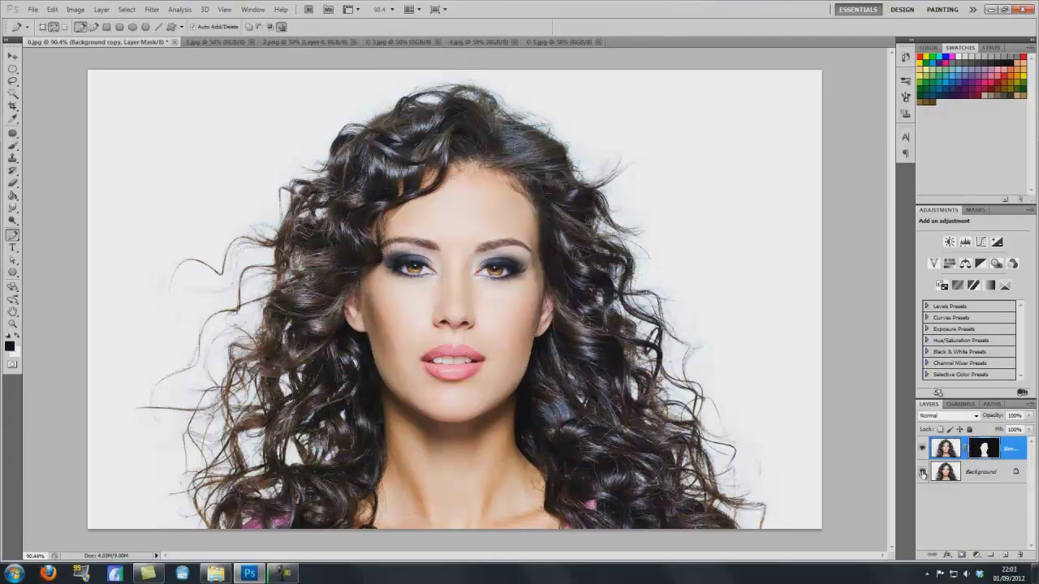
{"action": "left_click", "coordinate": [922, 471]}
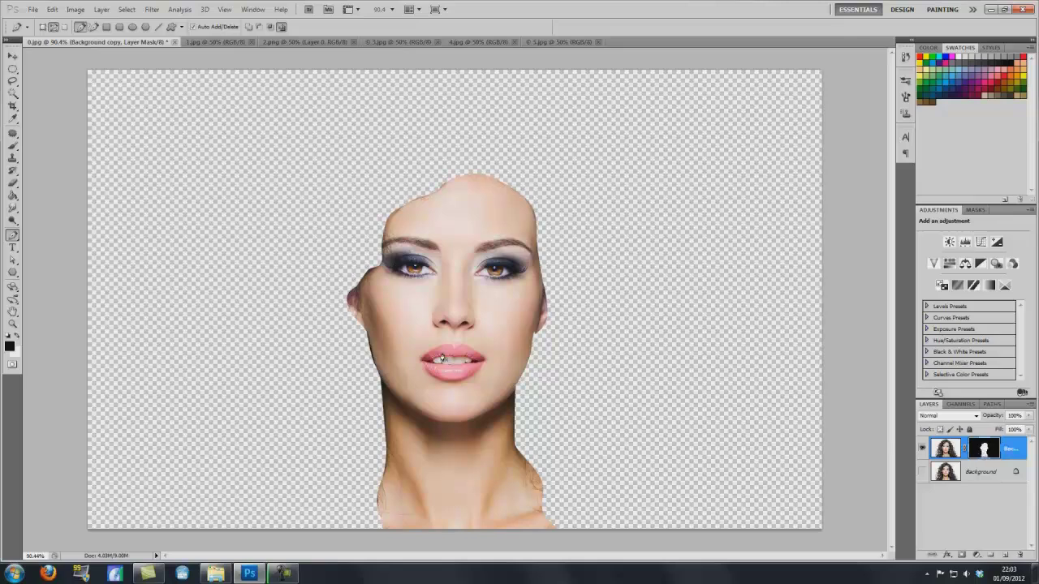
Step: Paint black on the layer mask with the Brush to remove the ears and rough edges around the shoulders, face and forehead
{"action": "left_click", "coordinate": [13, 146]}
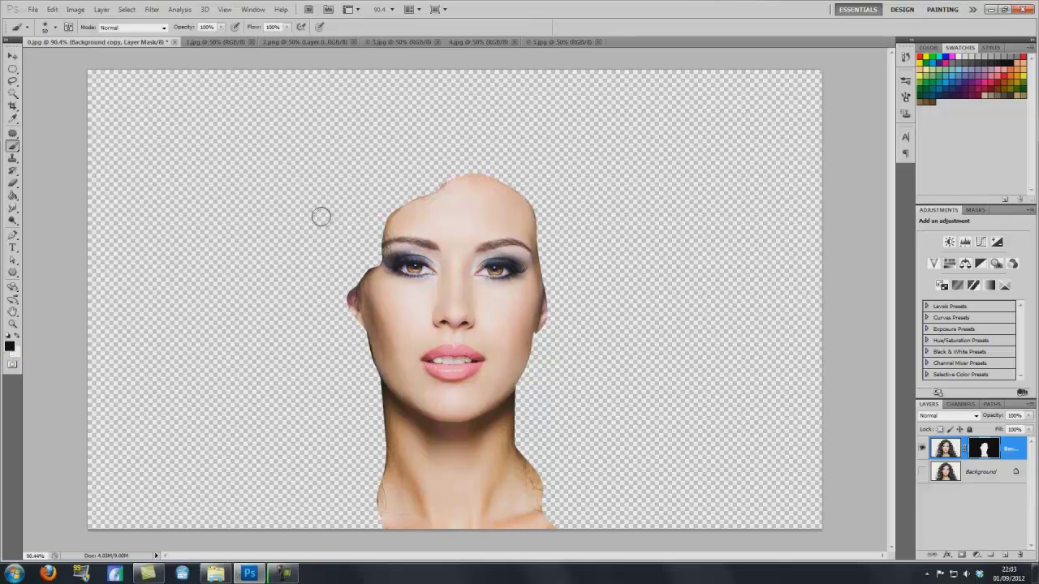
{"action": "mouse_move", "coordinate": [566, 530]}
{"action": "left_mouse_down"}
{"action": "mouse_move", "coordinate": [549, 505]}
{"action": "mouse_move", "coordinate": [551, 473]}
{"action": "mouse_move", "coordinate": [529, 458]}
{"action": "left_mouse_up"}
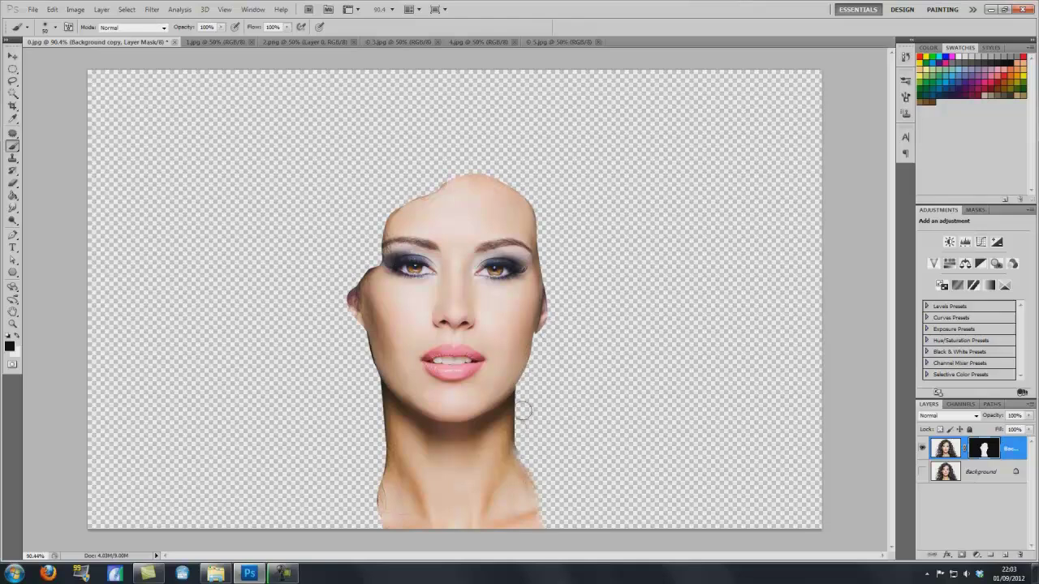
{"action": "left_click_drag", "start_coordinate": [544, 338], "coordinate": [556, 282]}
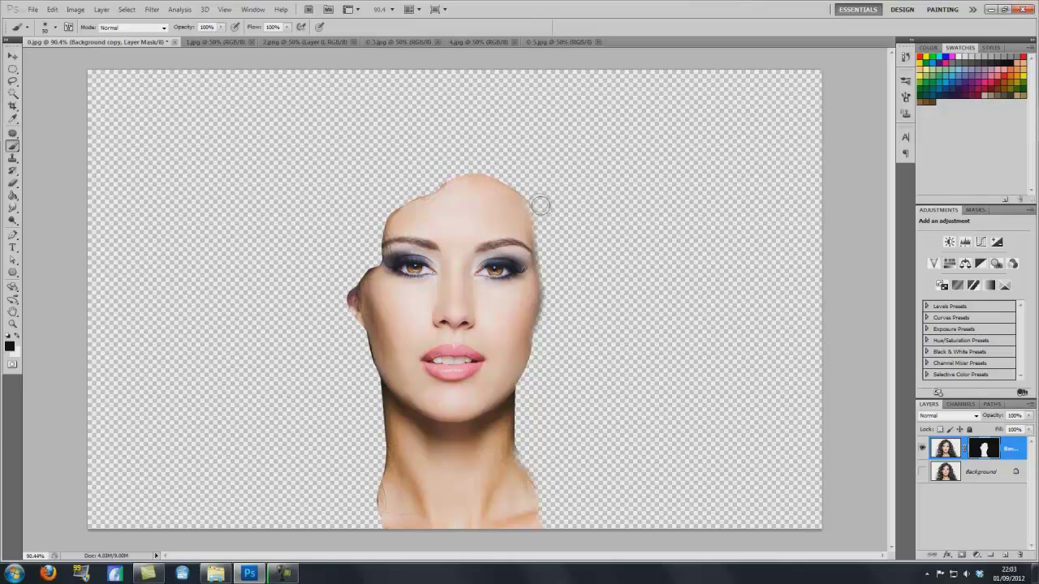
{"action": "mouse_move", "coordinate": [497, 171]}
{"action": "left_mouse_down"}
{"action": "mouse_move", "coordinate": [449, 167]}
{"action": "mouse_move", "coordinate": [487, 165]}
{"action": "mouse_move", "coordinate": [511, 179]}
{"action": "left_mouse_up"}
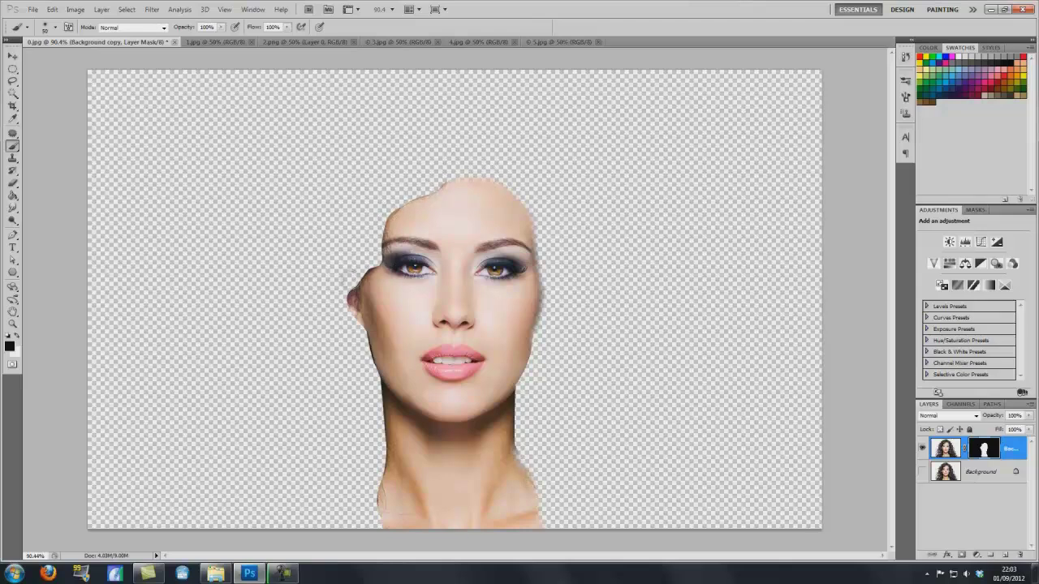
{"action": "mouse_move", "coordinate": [353, 280]}
{"action": "left_mouse_down"}
{"action": "mouse_move", "coordinate": [350, 331]}
{"action": "mouse_move", "coordinate": [343, 280]}
{"action": "mouse_move", "coordinate": [353, 331]}
{"action": "mouse_move", "coordinate": [338, 280]}
{"action": "left_mouse_up"}
{"action": "left_click_drag", "start_coordinate": [369, 532], "coordinate": [367, 491]}
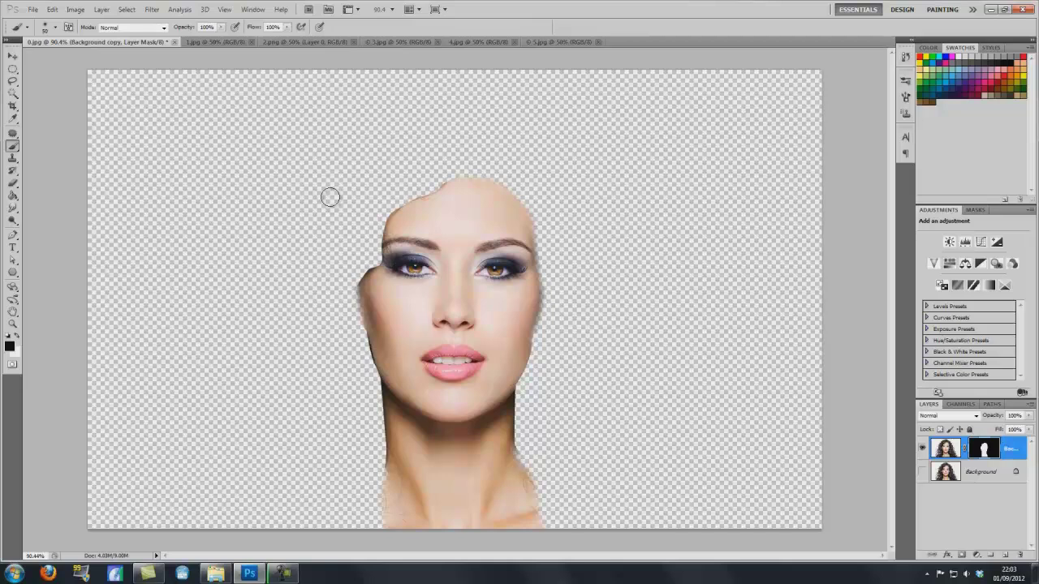
Step: Desaturate the image of the masked face layer with Hue/Saturation, setting Saturation to -63
{"action": "left_click", "coordinate": [944, 450]}
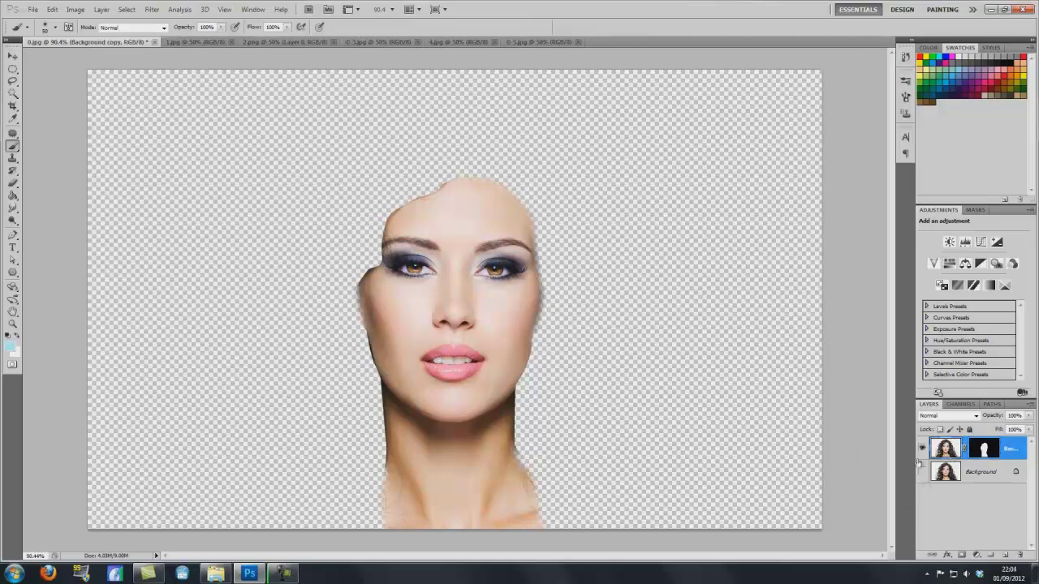
{"action": "key", "text": "ctrl+u"}
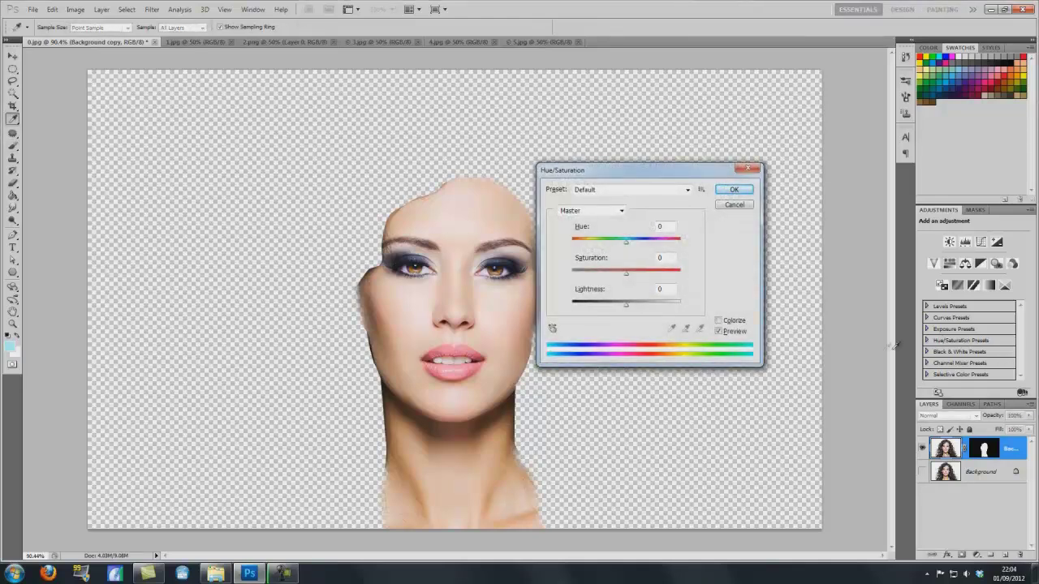
{"action": "left_click_drag", "start_coordinate": [626, 273], "coordinate": [606, 274]}
{"action": "type", "text": "-63"}
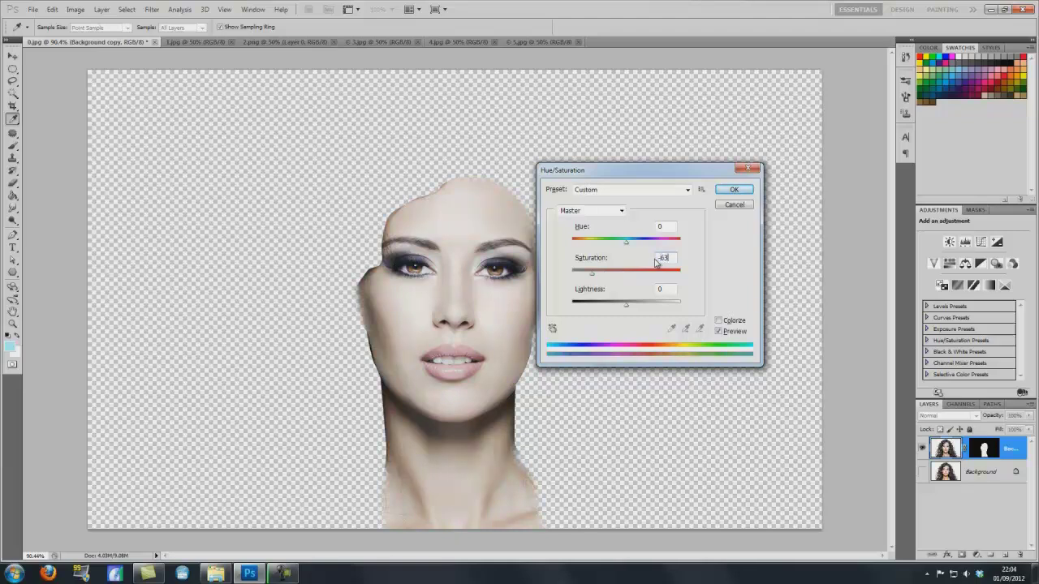
{"action": "left_click", "coordinate": [722, 190]}
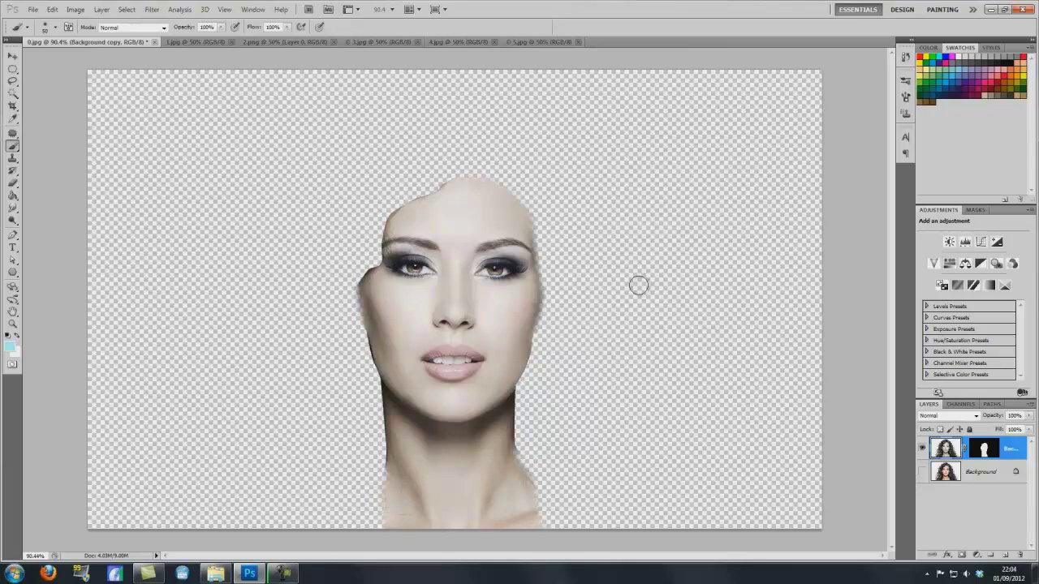
Step: Tint the face layer blue with Color Balance, setting the midtone color levels to -100, 0 and 64
{"action": "key", "text": "ctrl+b"}
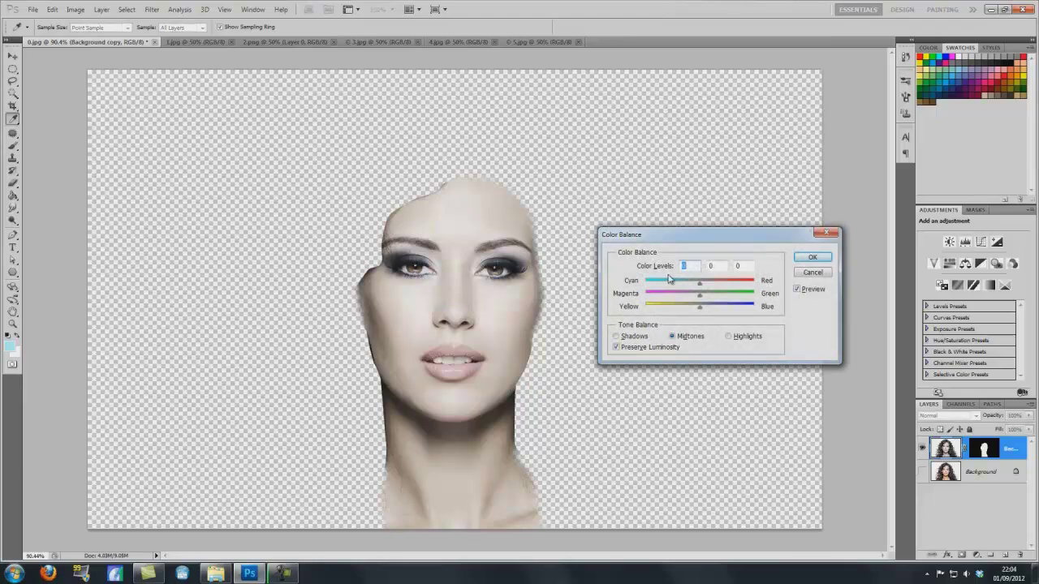
{"action": "type", "text": "-100 0 "}
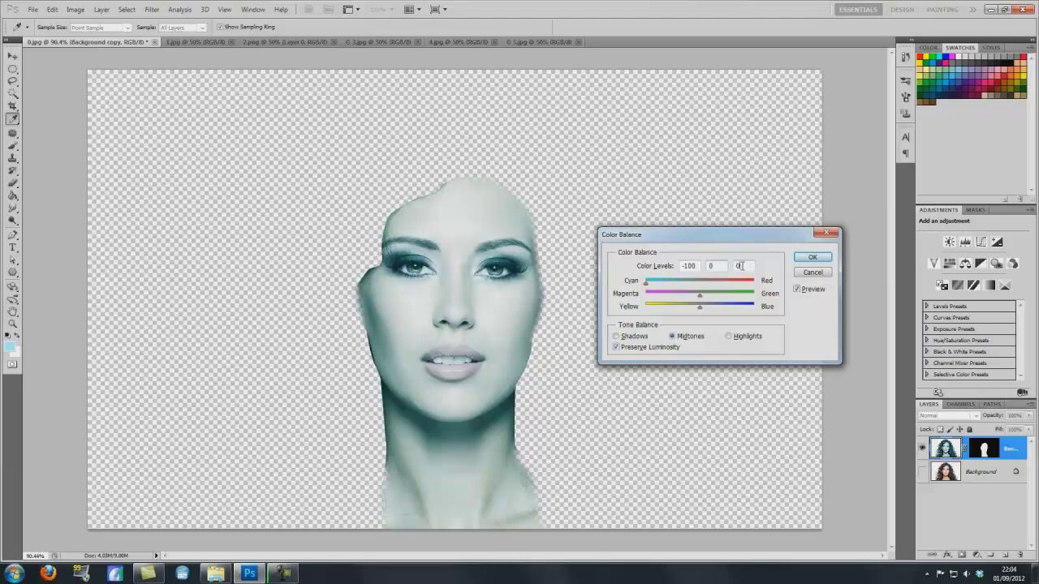
{"action": "type", "text": "64"}
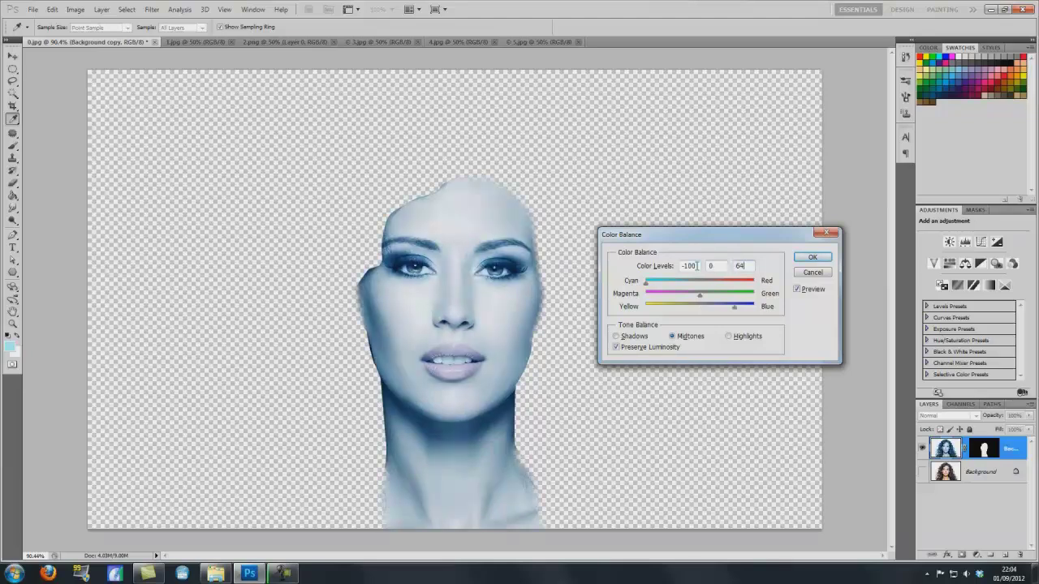
{"action": "left_click", "coordinate": [812, 256]}
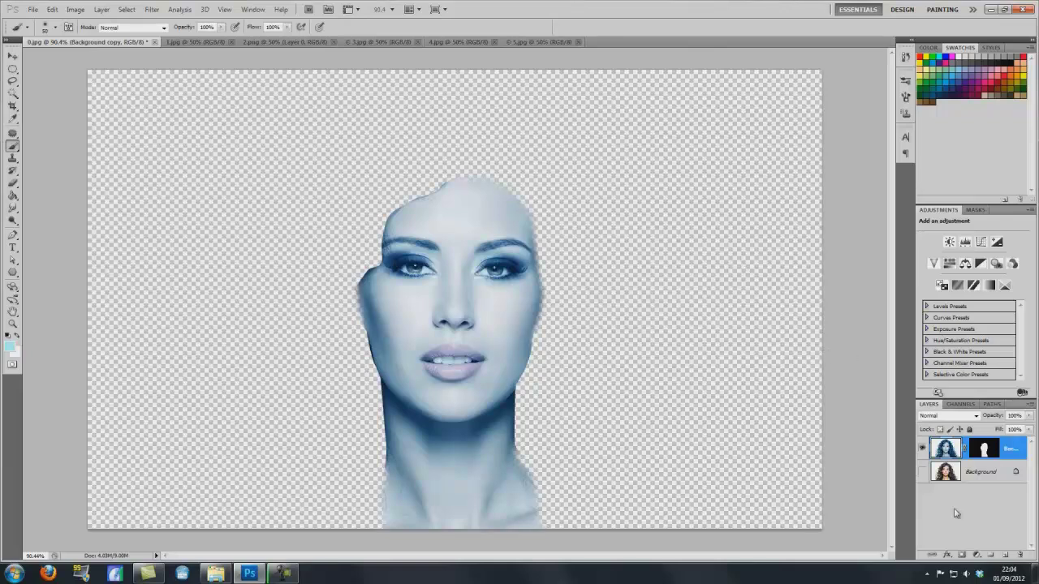
Step: Create a new empty layer and place it between the masked face layer and the Background
{"action": "left_click", "coordinate": [1002, 555]}
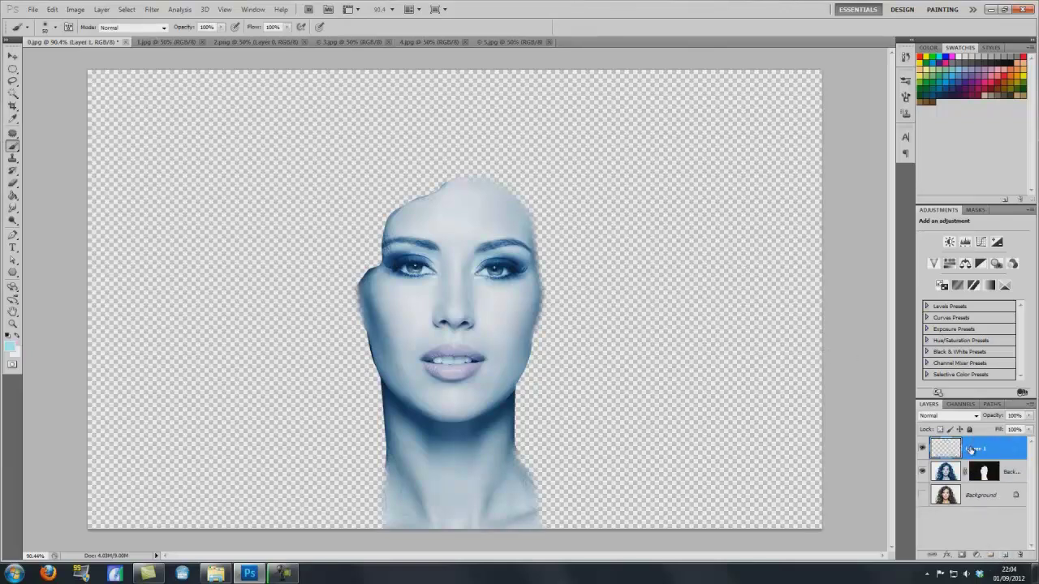
{"action": "left_click_drag", "start_coordinate": [971, 449], "coordinate": [966, 483]}
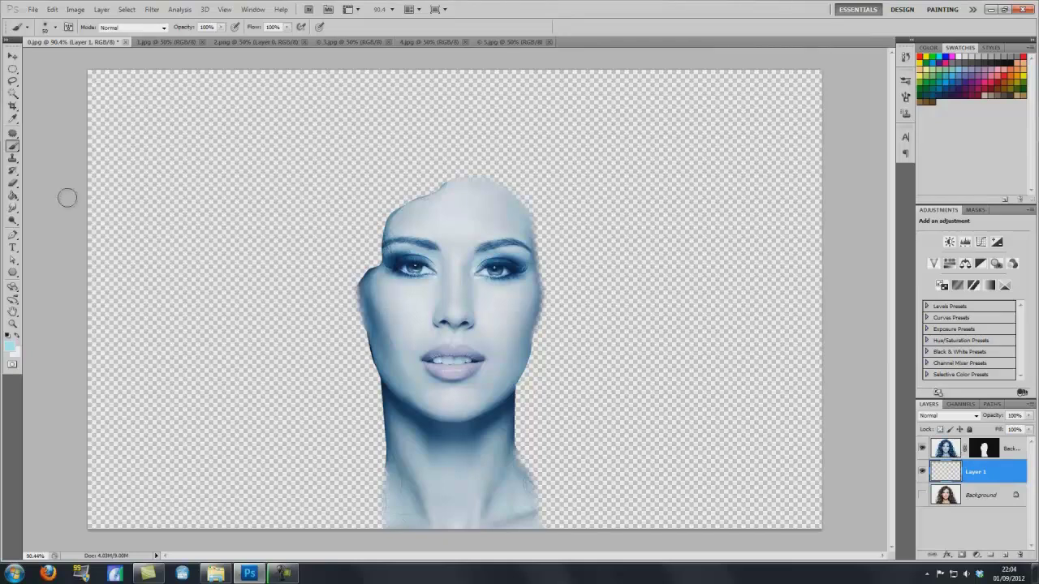
Step: Fill the empty layer beneath the face with a pale cyan foreground color using the Paint Bucket
{"action": "left_click", "coordinate": [13, 196]}
{"action": "left_click", "coordinate": [11, 347]}
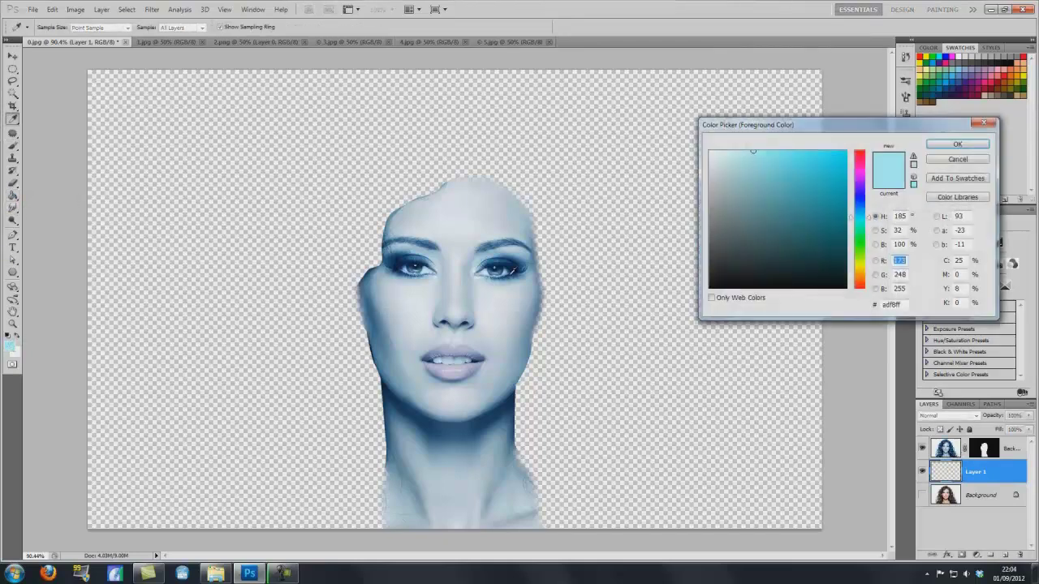
{"action": "left_click_drag", "start_coordinate": [760, 179], "coordinate": [751, 148]}
{"action": "left_click", "coordinate": [946, 144]}
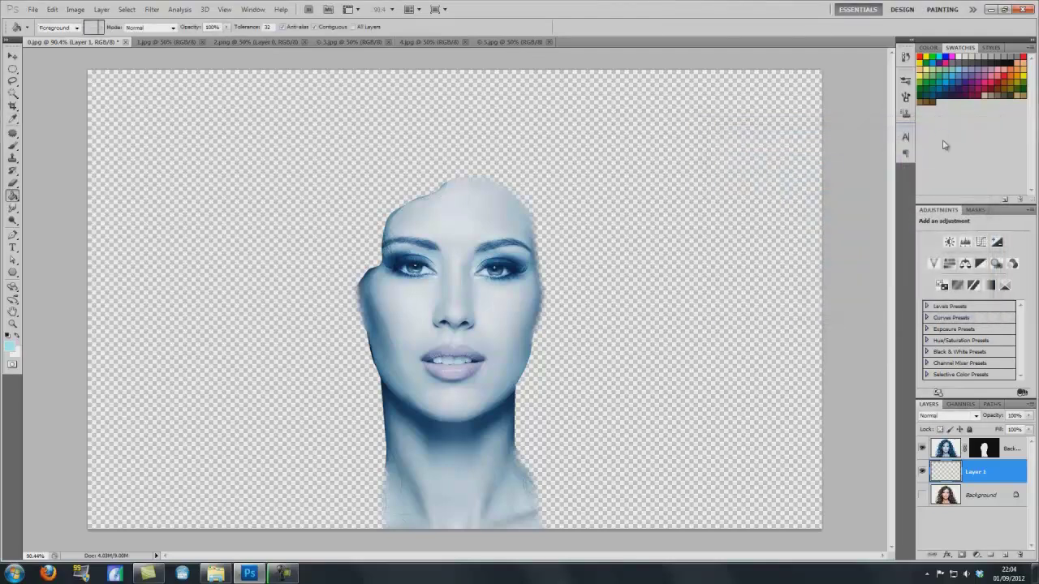
{"action": "left_click", "coordinate": [766, 195]}
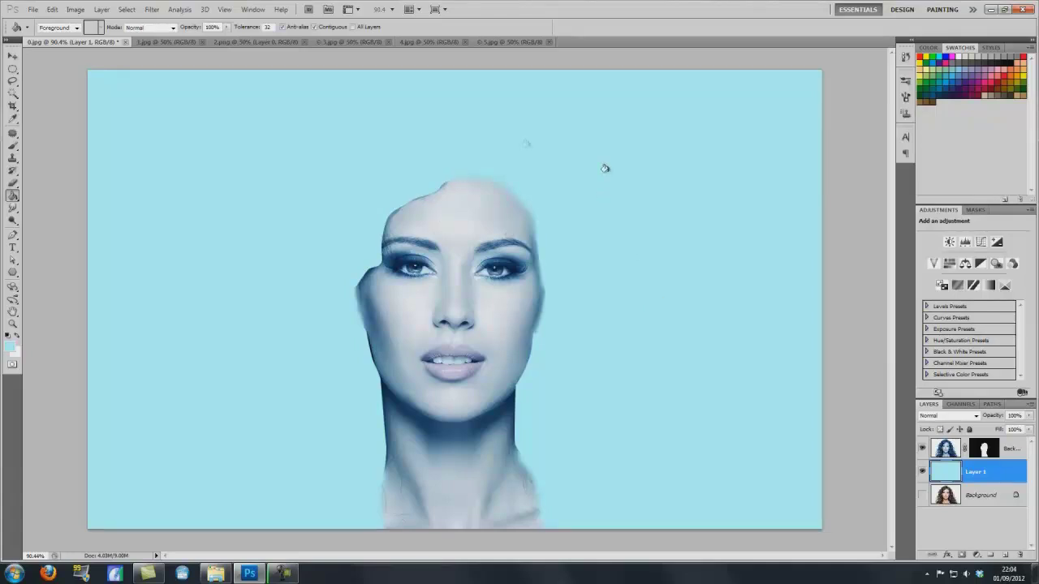
Step: Copy the entire water splash image from 1.jpg, close that file and paste the splash into the portrait document
{"action": "left_click", "coordinate": [12, 55]}
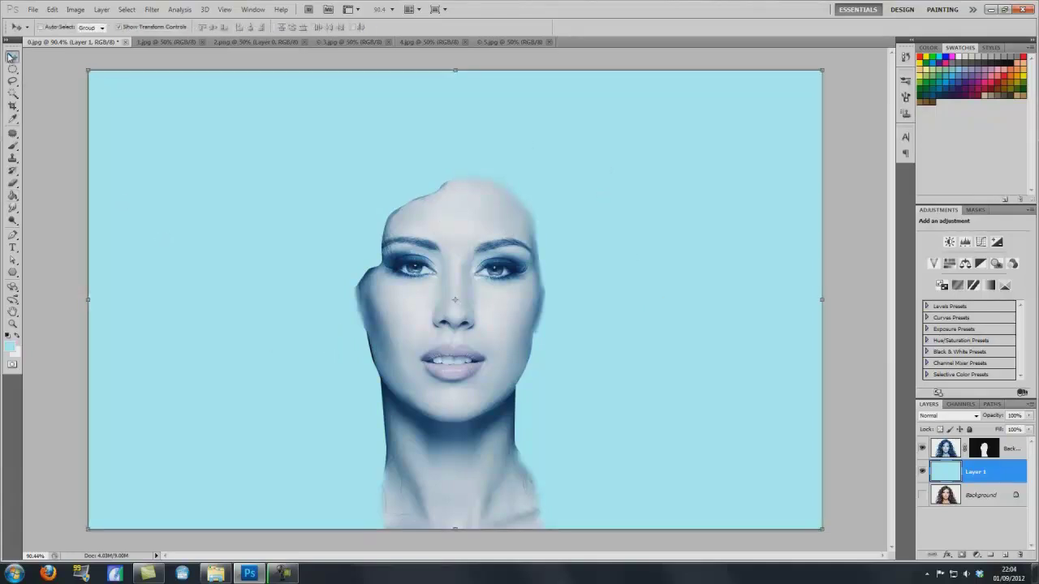
{"action": "left_click", "coordinate": [155, 42]}
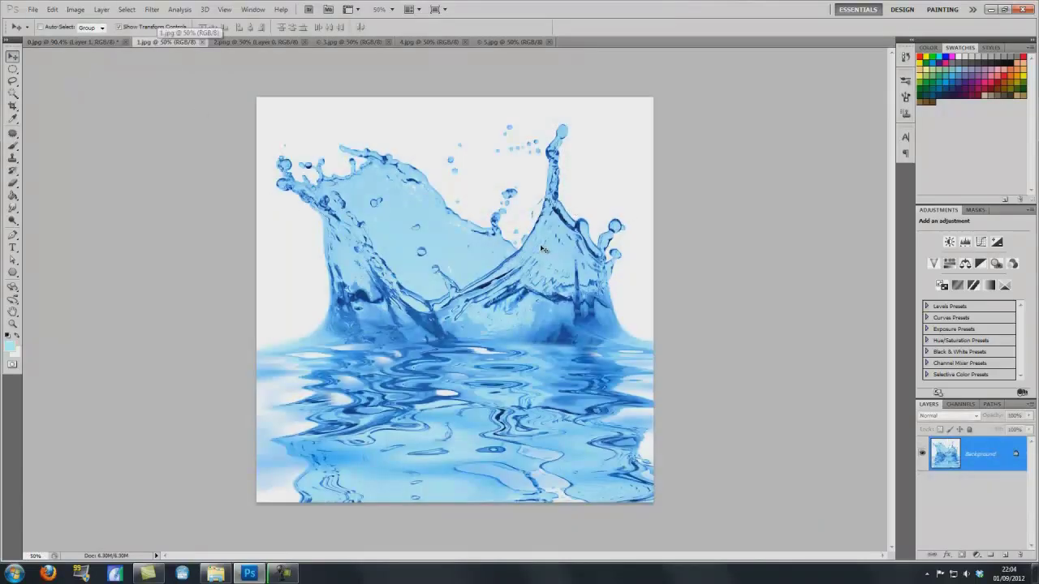
{"action": "key", "text": "ctrl+a"}
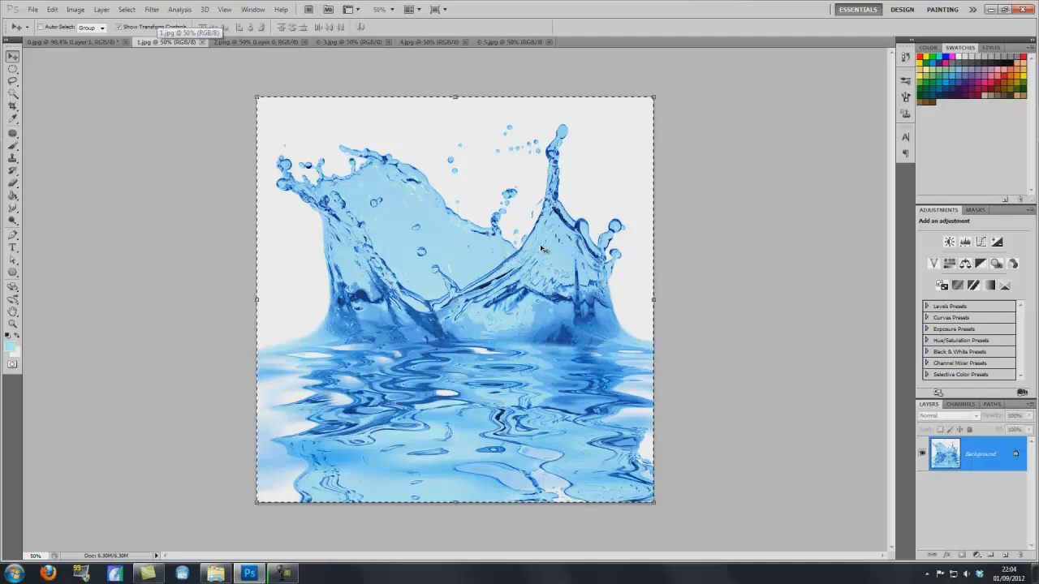
{"action": "key", "text": "ctrl+w"}
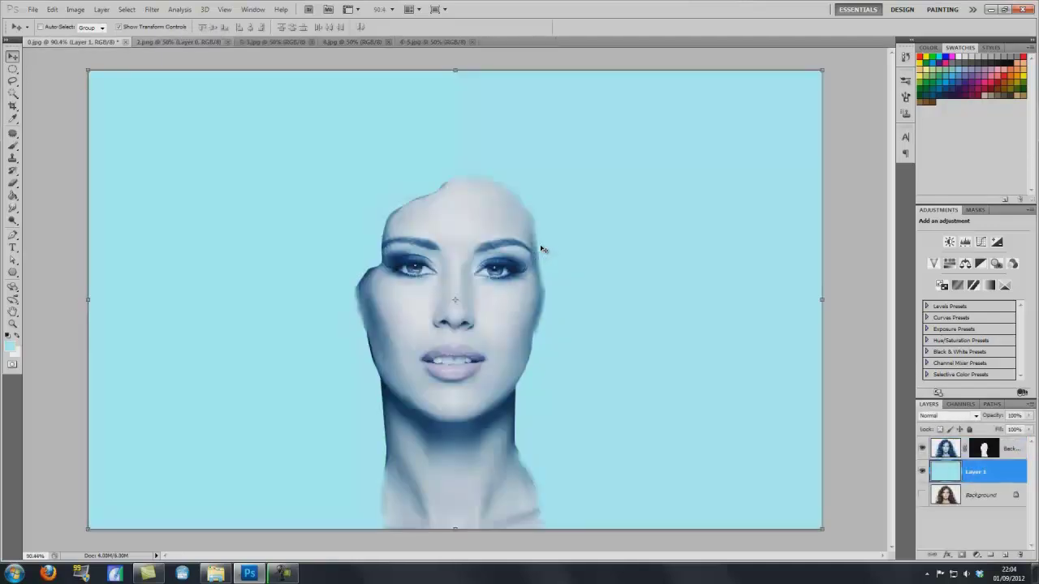
{"action": "key", "text": "ctrl+v"}
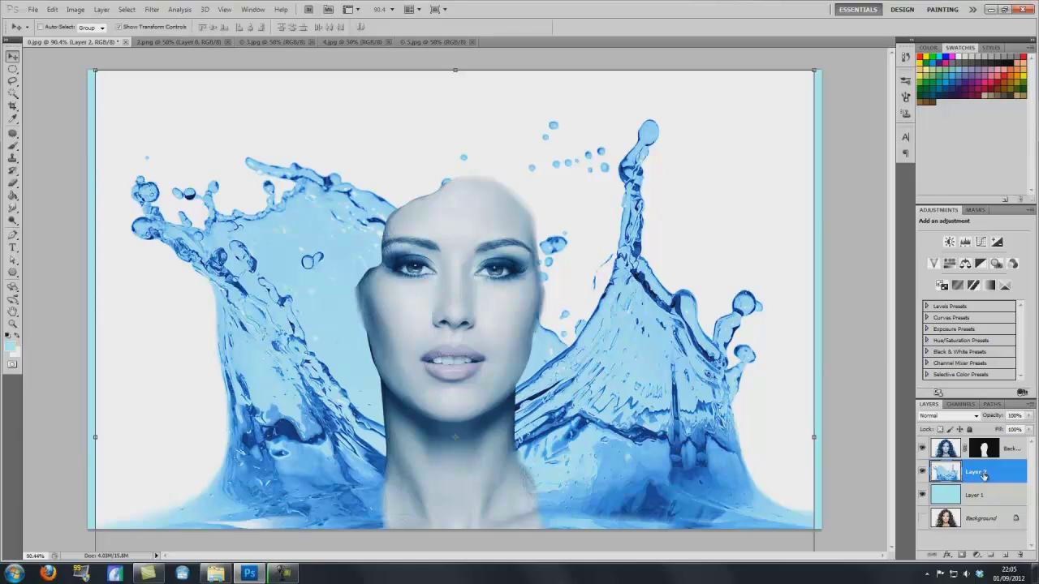
Step: Place the pasted splash layer above the masked face layer and set its blend mode to Multiply
{"action": "left_click_drag", "start_coordinate": [983, 475], "coordinate": [983, 443]}
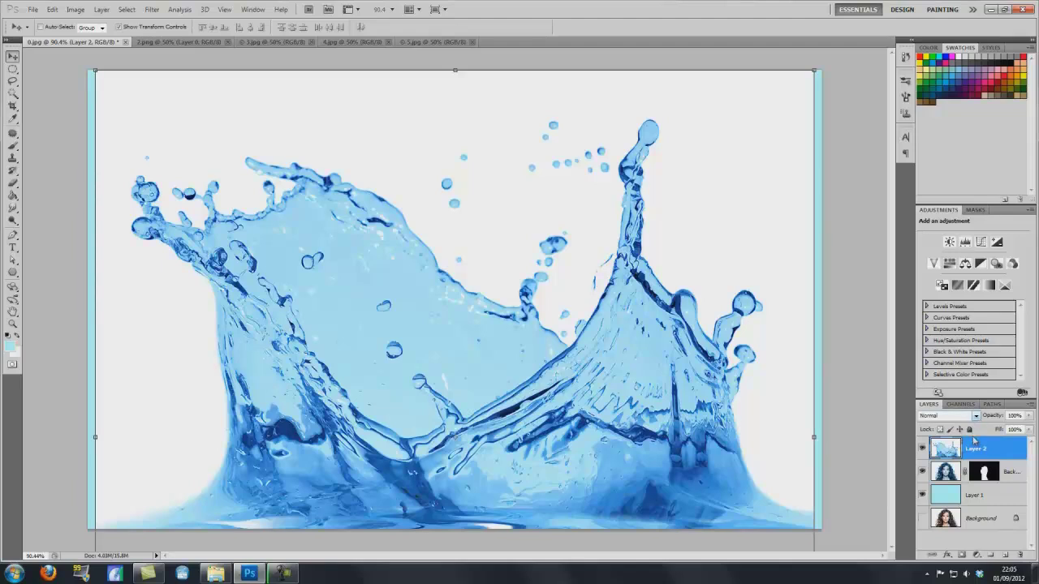
{"action": "left_click", "coordinate": [974, 417]}
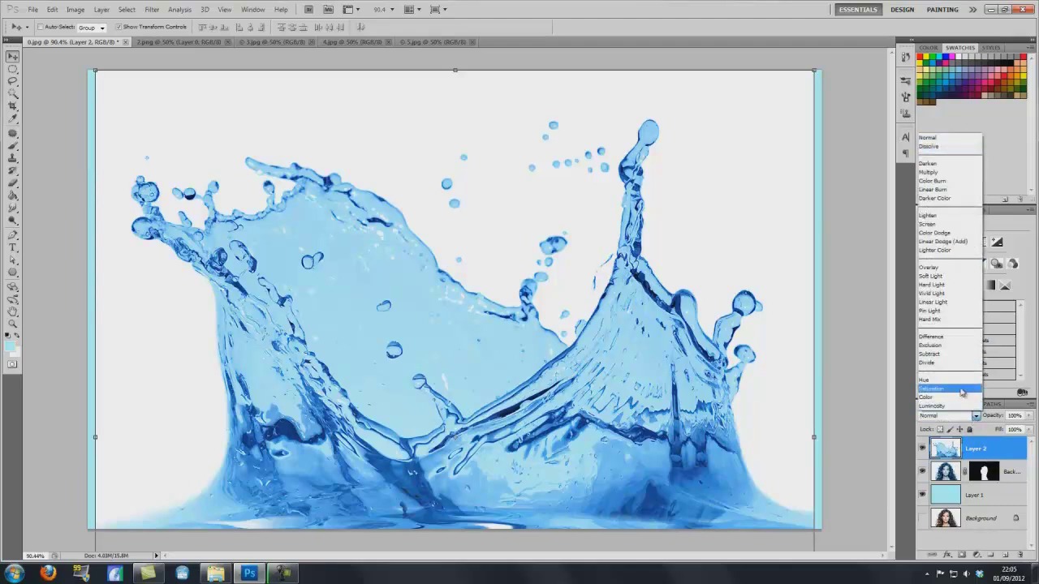
{"action": "left_click", "coordinate": [947, 178]}
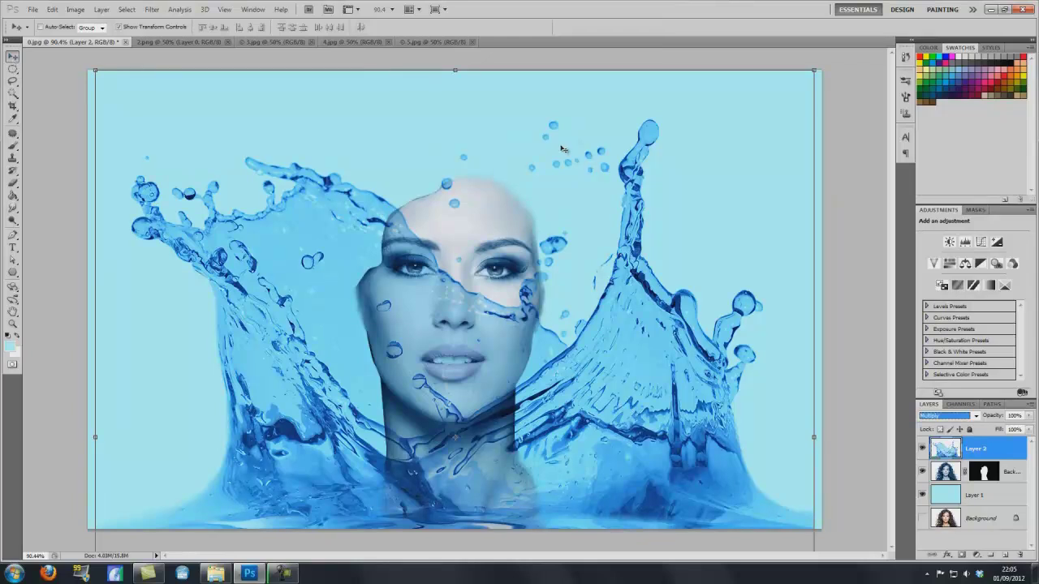
Step: Scale the splash layer proportionally to about 46% and position it around the neck at the canvas's lower edge
{"action": "left_click_drag", "start_coordinate": [813, 71], "coordinate": [436, 456]}
{"action": "left_click_drag", "start_coordinate": [202, 527], "coordinate": [411, 335]}
{"action": "left_click_drag", "start_coordinate": [620, 274], "coordinate": [617, 280]}
{"action": "left_click_drag", "start_coordinate": [430, 412], "coordinate": [433, 407]}
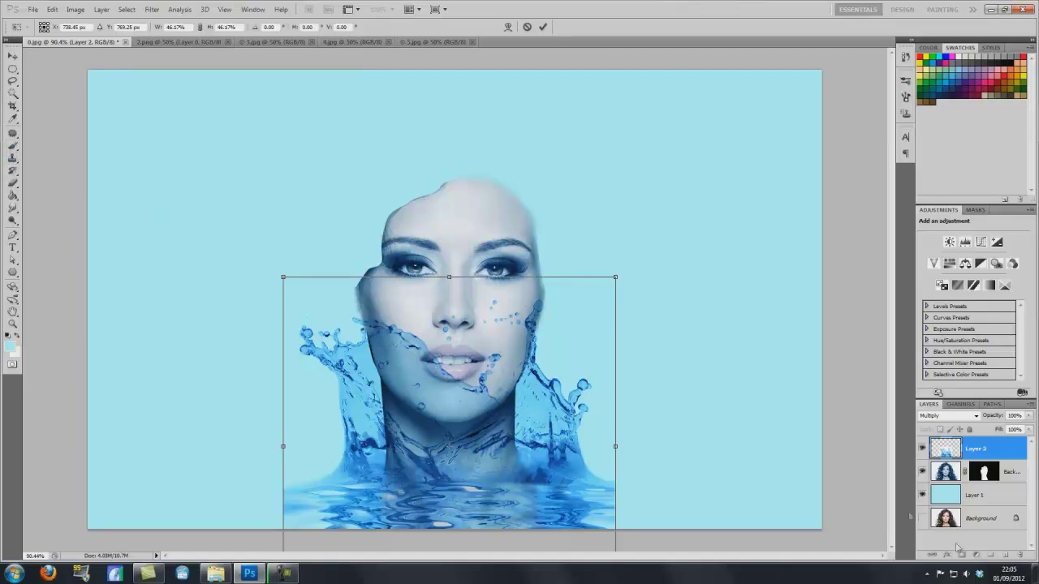
{"action": "left_click", "coordinate": [544, 28]}
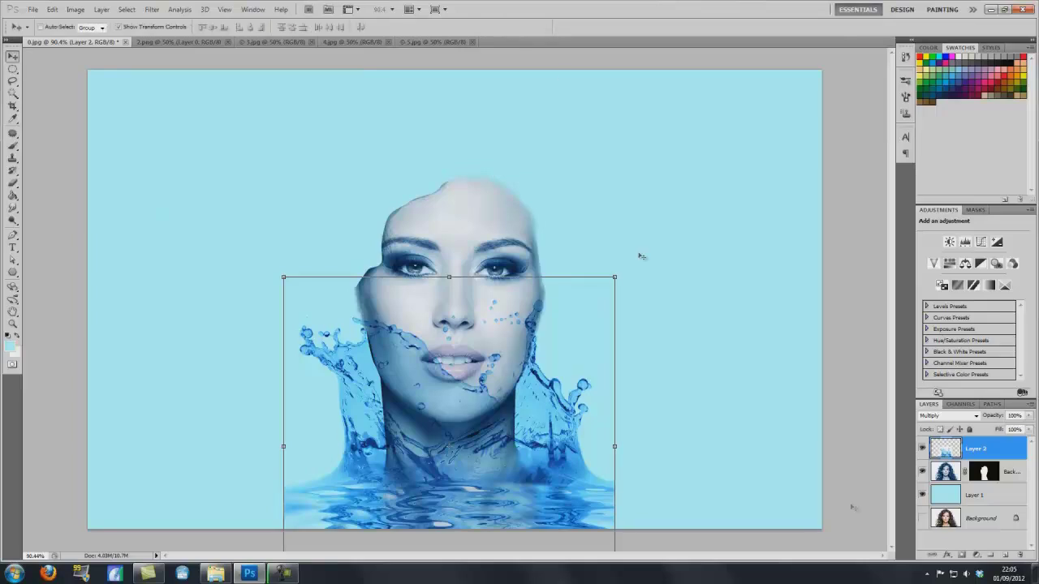
Step: Add a layer mask to the splash layer and paint black with the Brush to remove the splash from the face
{"action": "left_click", "coordinate": [961, 555]}
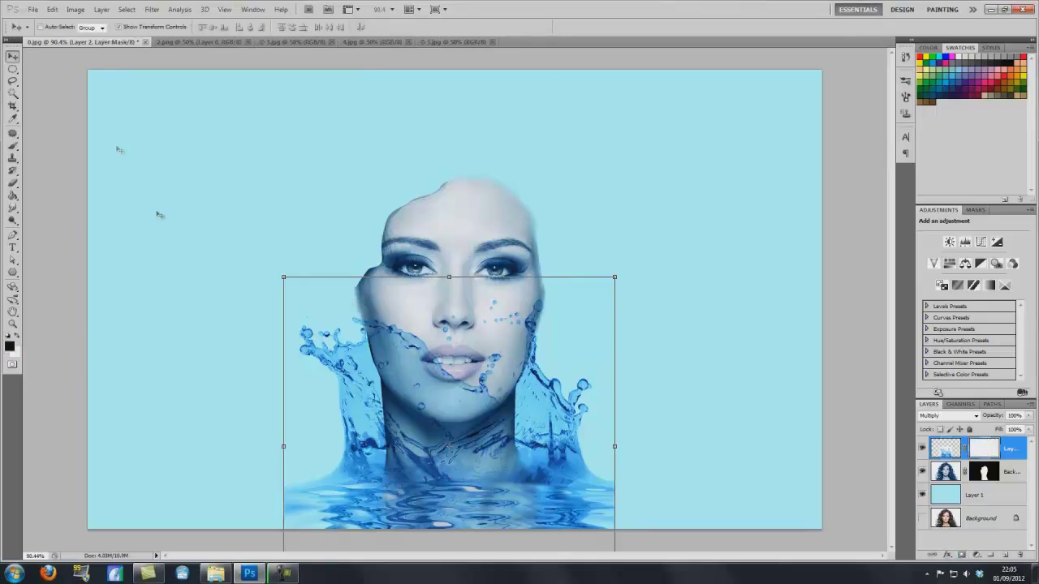
{"action": "left_click", "coordinate": [13, 144]}
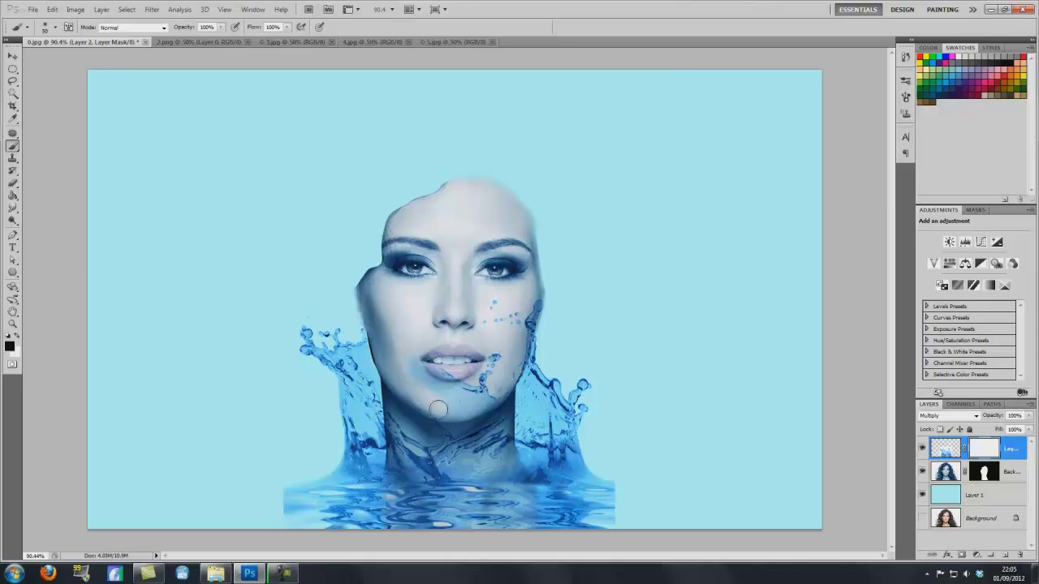
{"action": "mouse_move", "coordinate": [445, 412]}
{"action": "left_mouse_down"}
{"action": "mouse_move", "coordinate": [489, 395]}
{"action": "mouse_move", "coordinate": [518, 343]}
{"action": "mouse_move", "coordinate": [500, 357]}
{"action": "mouse_move", "coordinate": [544, 347]}
{"action": "mouse_move", "coordinate": [543, 299]}
{"action": "mouse_move", "coordinate": [531, 335]}
{"action": "mouse_move", "coordinate": [483, 327]}
{"action": "mouse_move", "coordinate": [481, 393]}
{"action": "mouse_move", "coordinate": [464, 368]}
{"action": "mouse_move", "coordinate": [483, 394]}
{"action": "mouse_move", "coordinate": [415, 360]}
{"action": "mouse_move", "coordinate": [450, 391]}
{"action": "mouse_move", "coordinate": [454, 382]}
{"action": "mouse_move", "coordinate": [499, 388]}
{"action": "mouse_move", "coordinate": [480, 403]}
{"action": "mouse_move", "coordinate": [514, 365]}
{"action": "left_mouse_up"}
{"action": "mouse_move", "coordinate": [501, 257]}
{"action": "left_mouse_down"}
{"action": "mouse_move", "coordinate": [500, 310]}
{"action": "mouse_move", "coordinate": [447, 288]}
{"action": "mouse_move", "coordinate": [439, 297]}
{"action": "mouse_move", "coordinate": [420, 276]}
{"action": "left_mouse_up"}
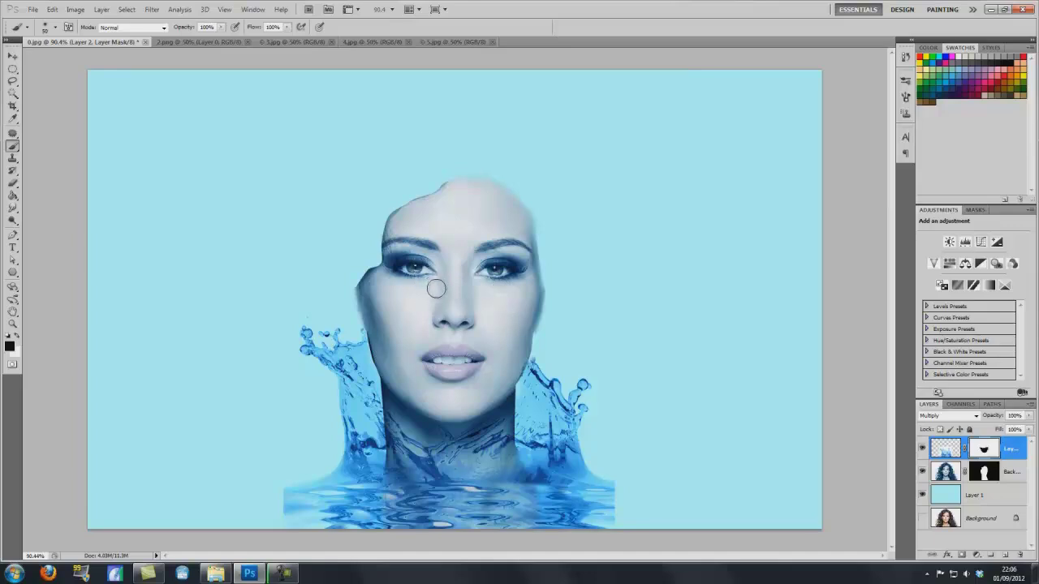
{"action": "left_click", "coordinate": [12, 55]}
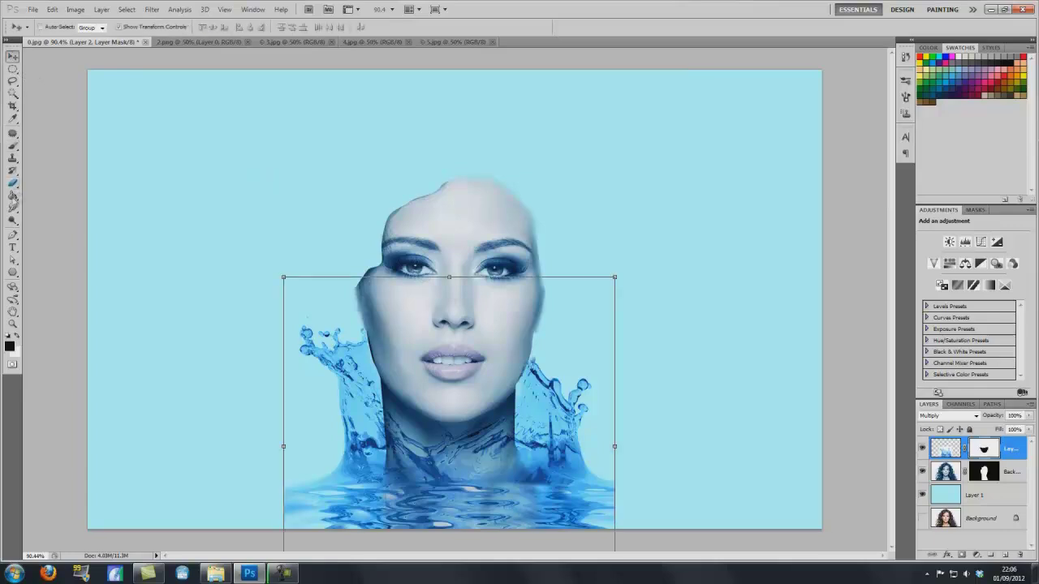
Step: Smudge the splash layer's image, not its mask, to stretch the water surface out to both side edges of the canvas
{"action": "left_click", "coordinate": [12, 209]}
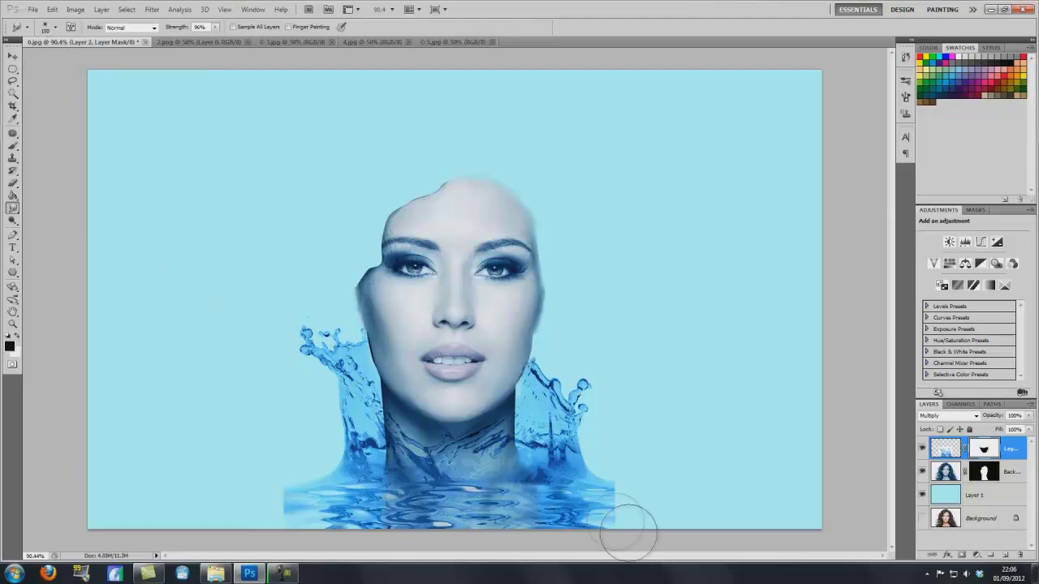
{"action": "key", "text": "ctrl+z"}
{"action": "left_click", "coordinate": [947, 448]}
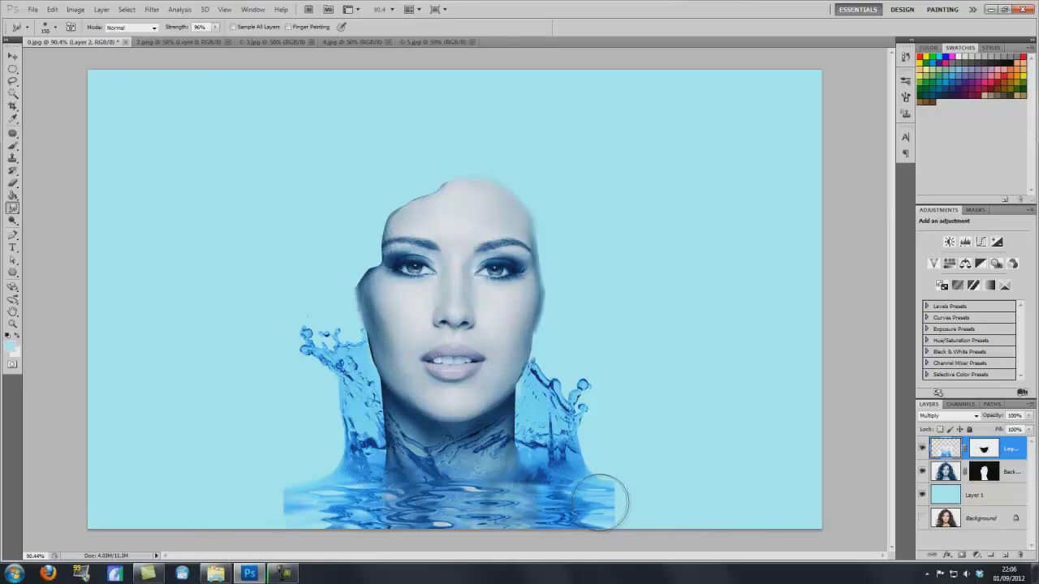
{"action": "left_click_drag", "start_coordinate": [592, 500], "coordinate": [851, 515]}
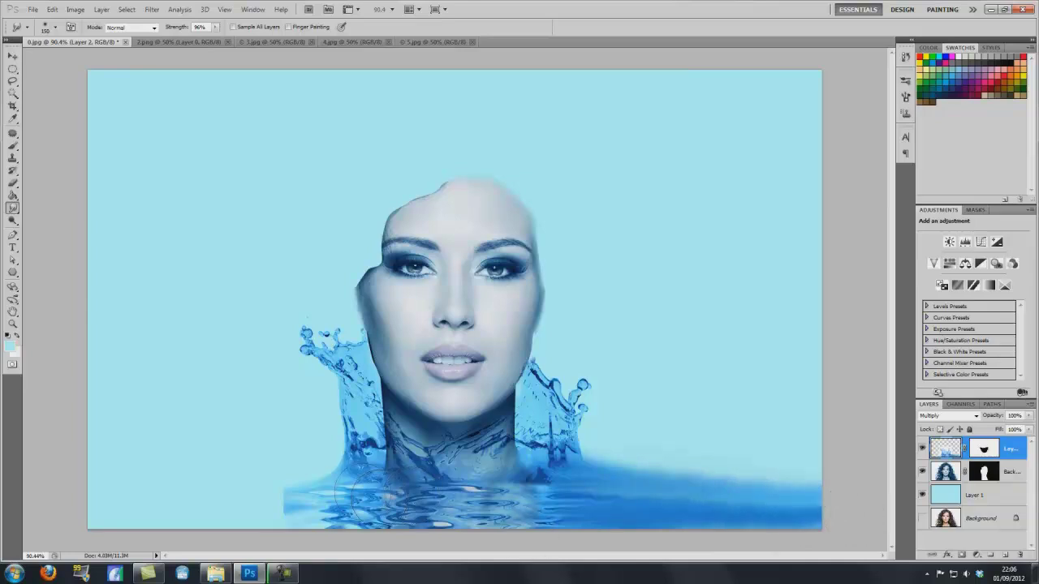
{"action": "mouse_move", "coordinate": [314, 503]}
{"action": "left_mouse_down"}
{"action": "mouse_move", "coordinate": [197, 500]}
{"action": "mouse_move", "coordinate": [129, 516]}
{"action": "mouse_move", "coordinate": [64, 507]}
{"action": "left_mouse_up"}
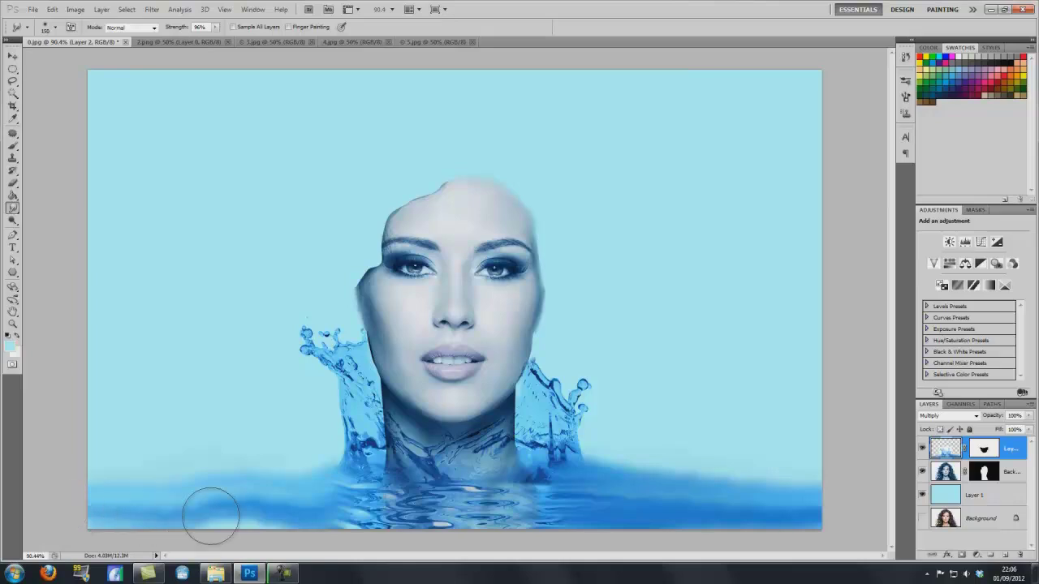
{"action": "left_click_drag", "start_coordinate": [270, 528], "coordinate": [41, 519]}
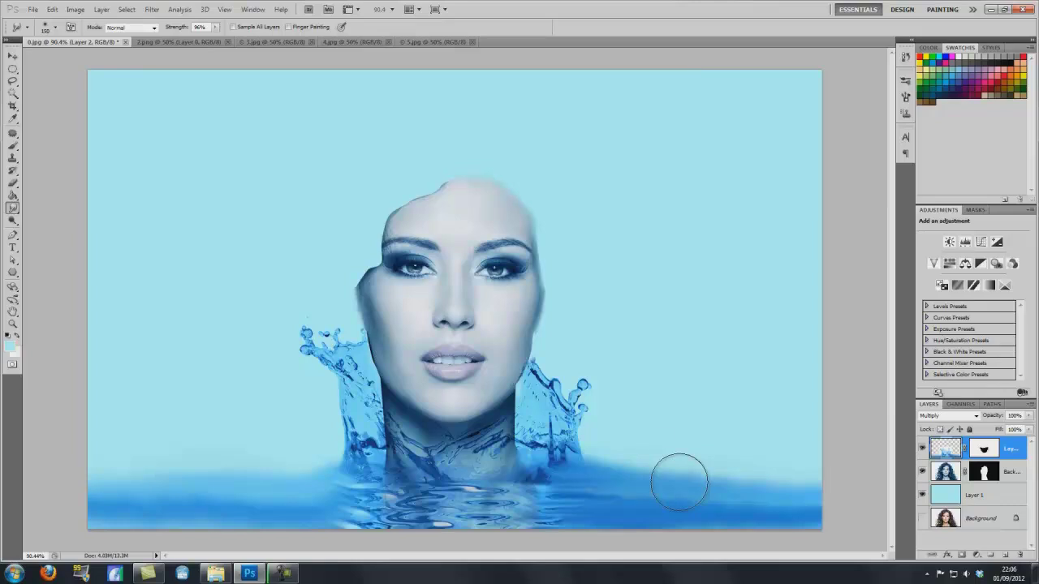
Step: Copy the entire water texture from 2.png, close that file without saving and paste the texture into the portrait document
{"action": "left_click", "coordinate": [13, 56]}
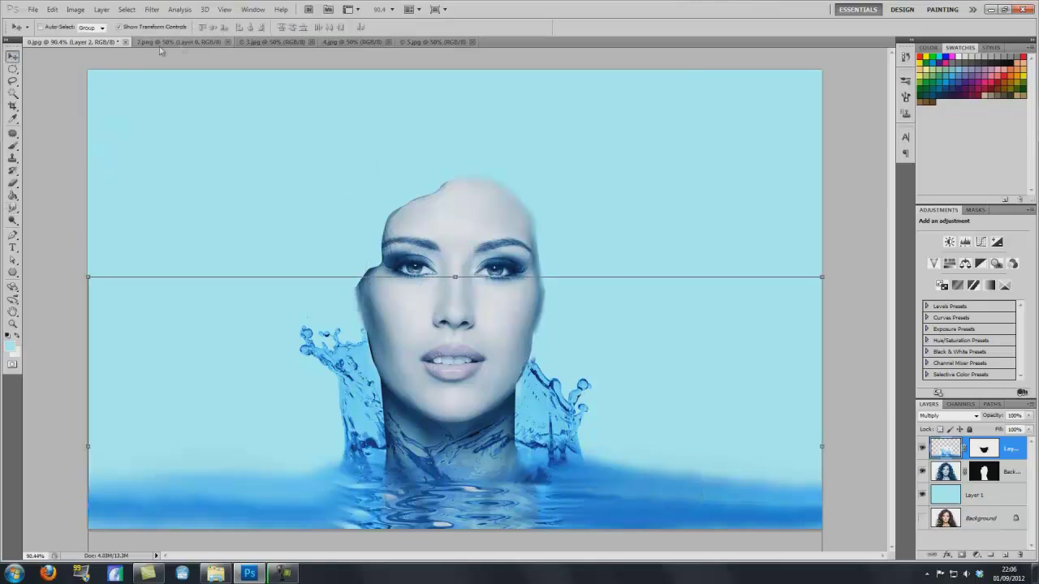
{"action": "left_click", "coordinate": [180, 42]}
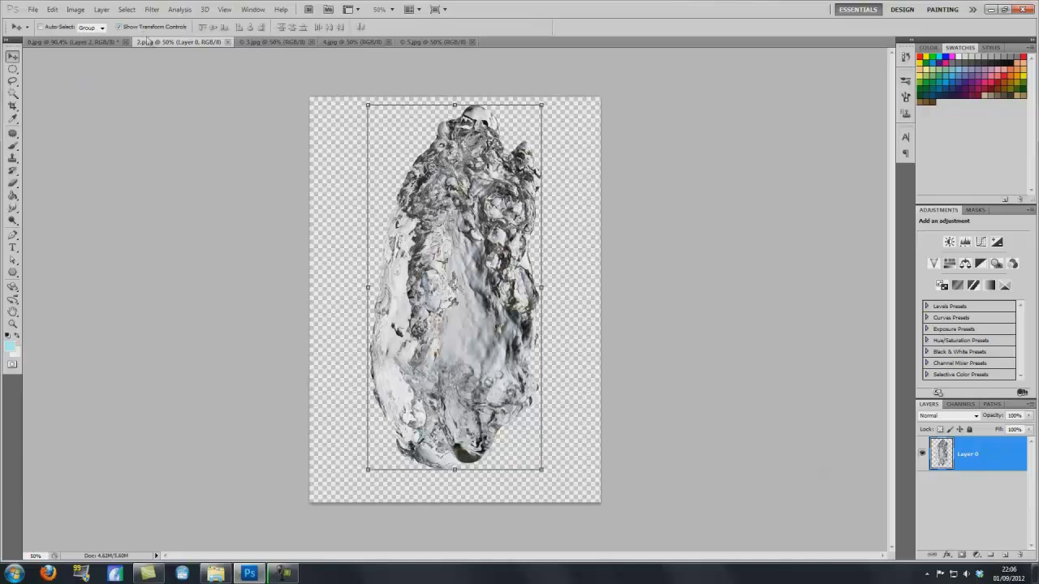
{"action": "left_click_drag", "start_coordinate": [414, 247], "coordinate": [419, 254]}
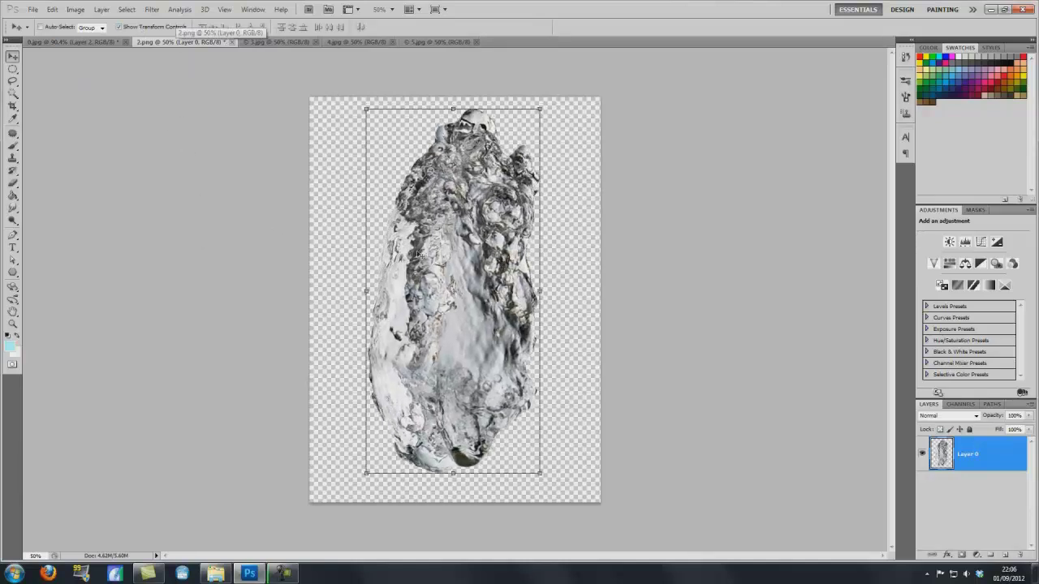
{"action": "key", "text": "ctrl+a"}
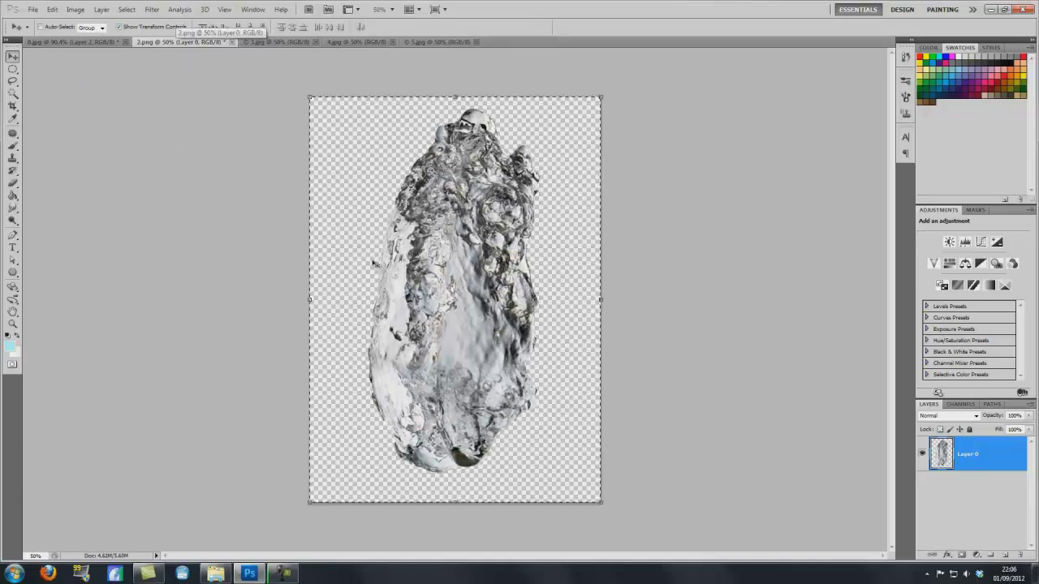
{"action": "key", "text": "ctrl+w"}
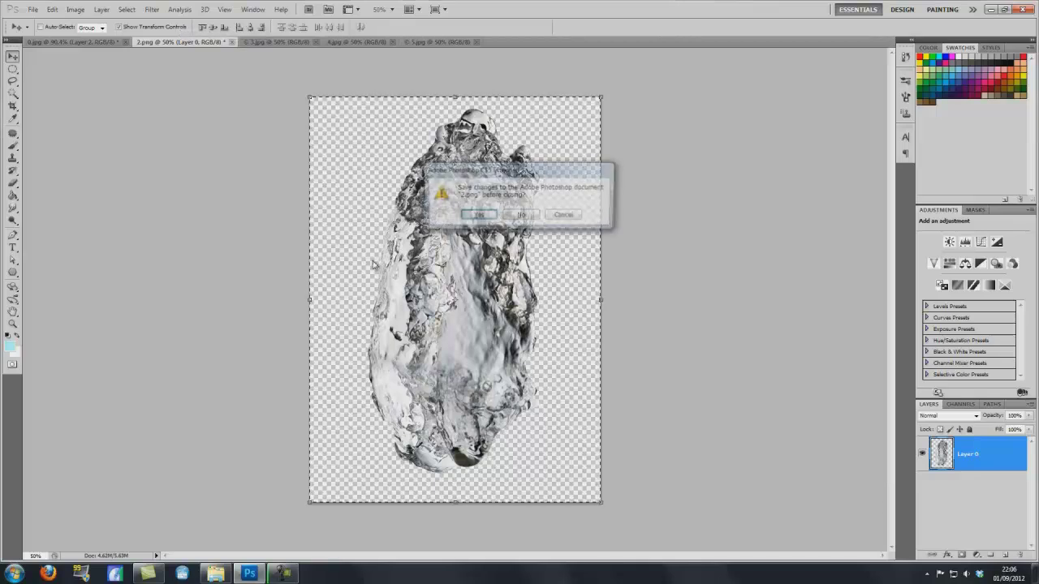
{"action": "left_click", "coordinate": [520, 216]}
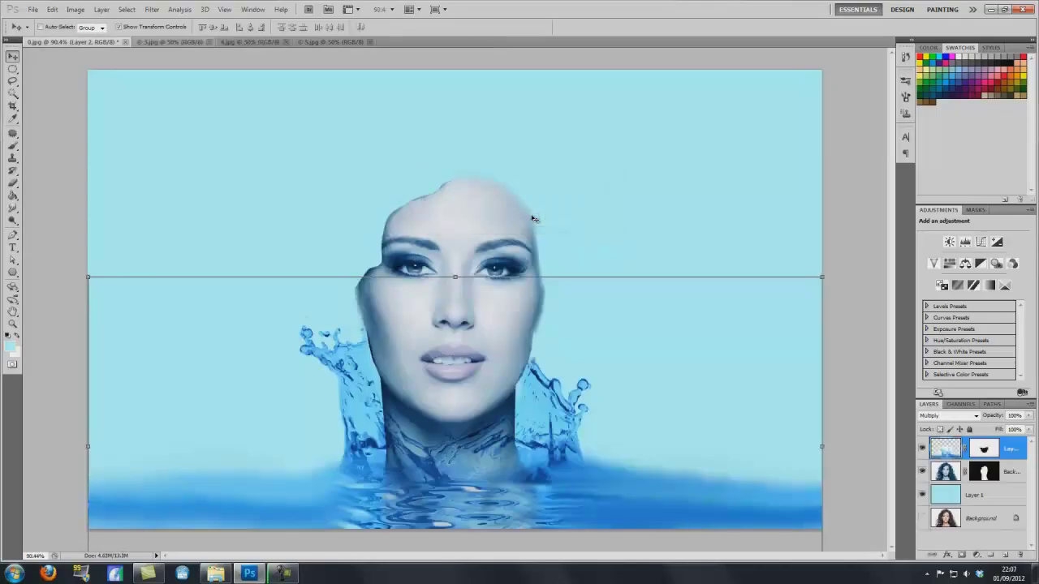
{"action": "key", "text": "ctrl+v"}
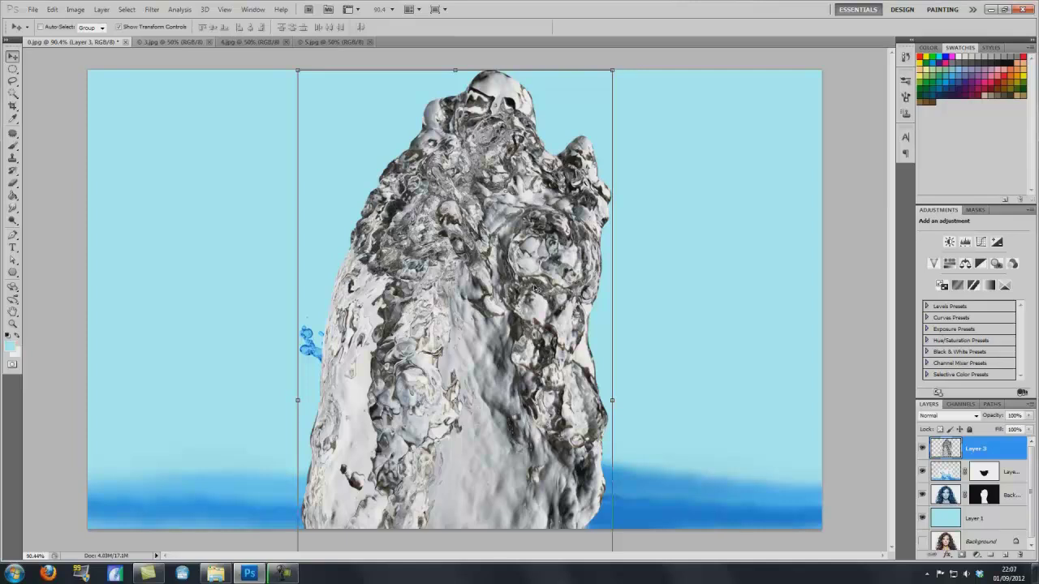
Step: Scale the pasted water texture to about 49% beside the face and place its layer directly beneath the masked face layer
{"action": "mouse_move", "coordinate": [453, 399]}
{"action": "left_mouse_down"}
{"action": "mouse_move", "coordinate": [450, 368]}
{"action": "mouse_move", "coordinate": [469, 399]}
{"action": "left_mouse_up"}
{"action": "left_click_drag", "start_coordinate": [627, 71], "coordinate": [592, 149]}
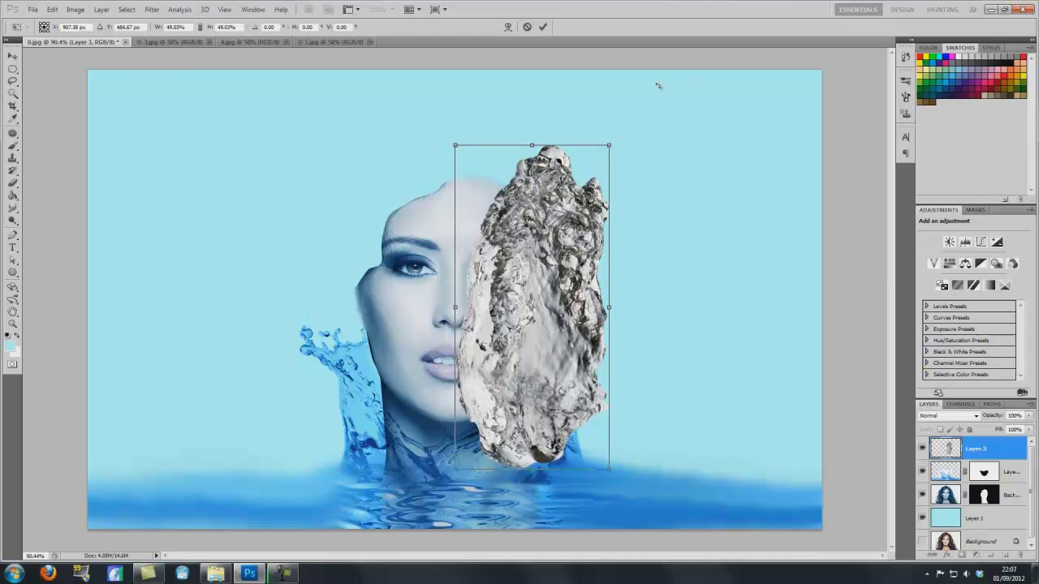
{"action": "left_click", "coordinate": [543, 27]}
{"action": "left_click_drag", "start_coordinate": [983, 493], "coordinate": [983, 513]}
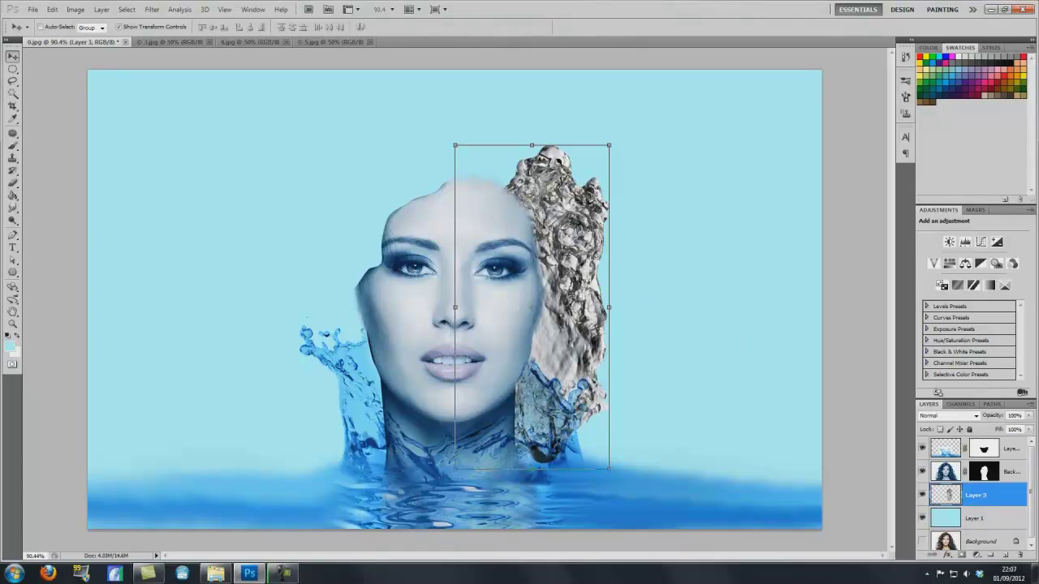
Step: Rotate the pasted water texture to about 152° and position it as hair curving along the right-hand side of the head
{"action": "left_click_drag", "start_coordinate": [618, 447], "coordinate": [646, 413]}
{"action": "left_click_drag", "start_coordinate": [628, 378], "coordinate": [618, 388]}
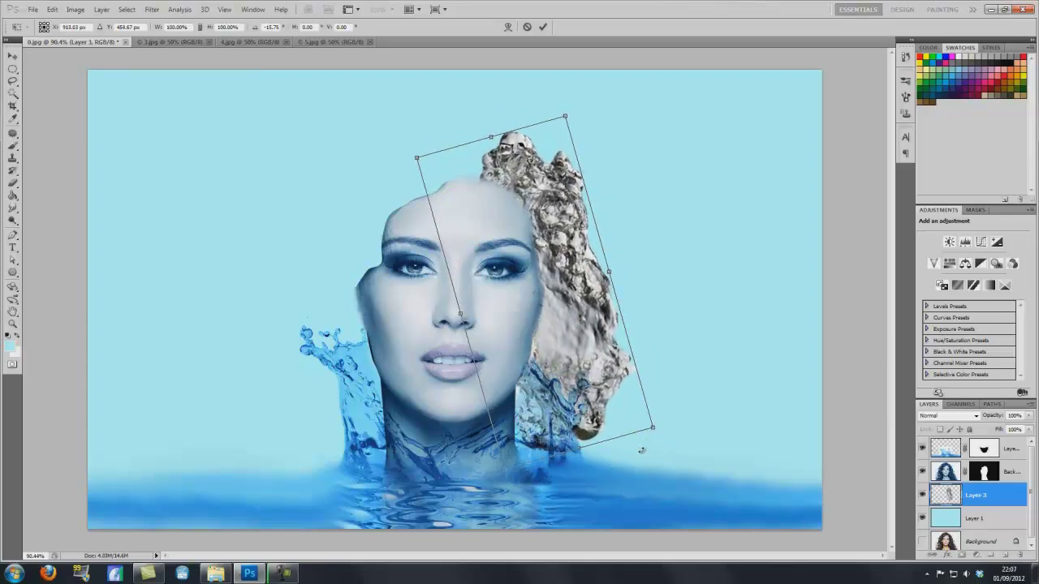
{"action": "left_click_drag", "start_coordinate": [641, 450], "coordinate": [444, 206]}
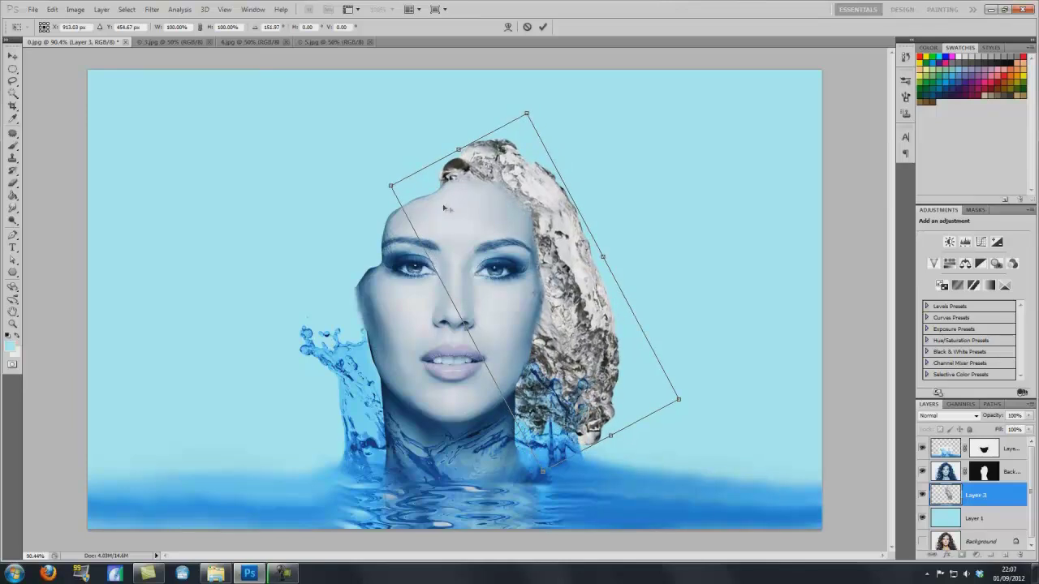
{"action": "left_click_drag", "start_coordinate": [563, 280], "coordinate": [570, 285]}
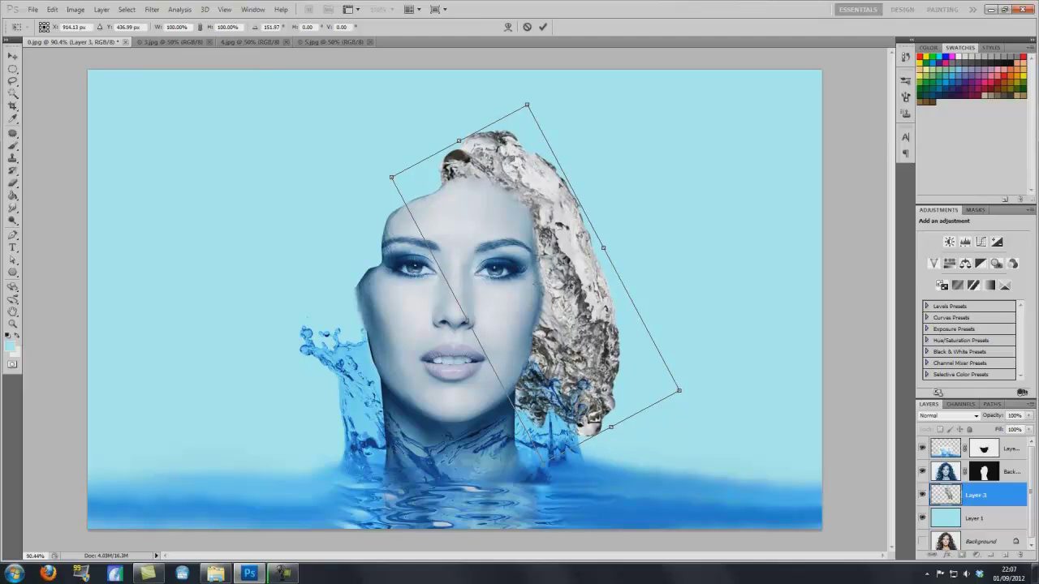
Step: Warp the water texture so it curves over the forehead and down beside the cheek, and apply the transformation
{"action": "left_click", "coordinate": [508, 27]}
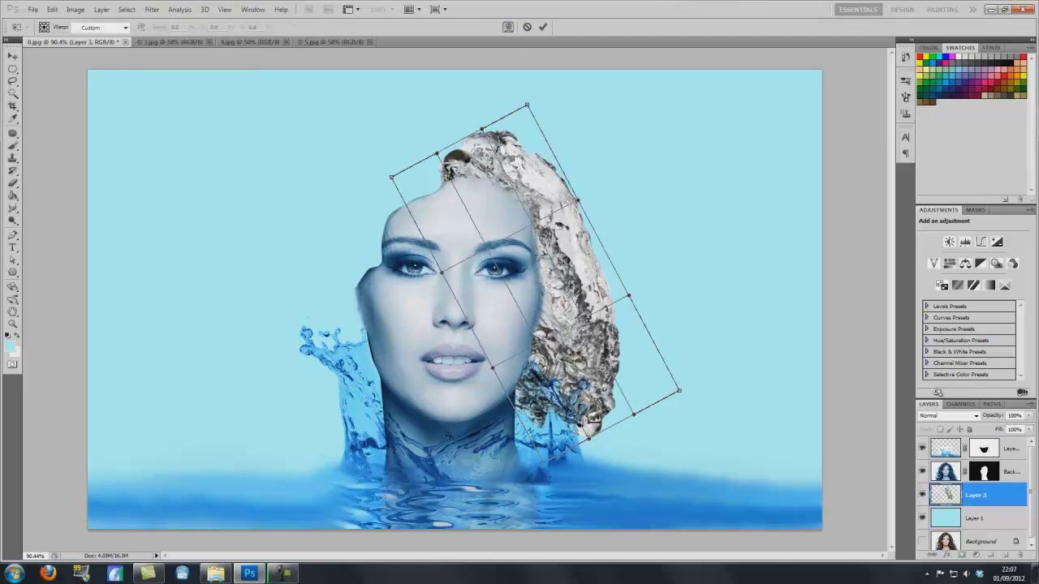
{"action": "left_click_drag", "start_coordinate": [448, 185], "coordinate": [531, 206]}
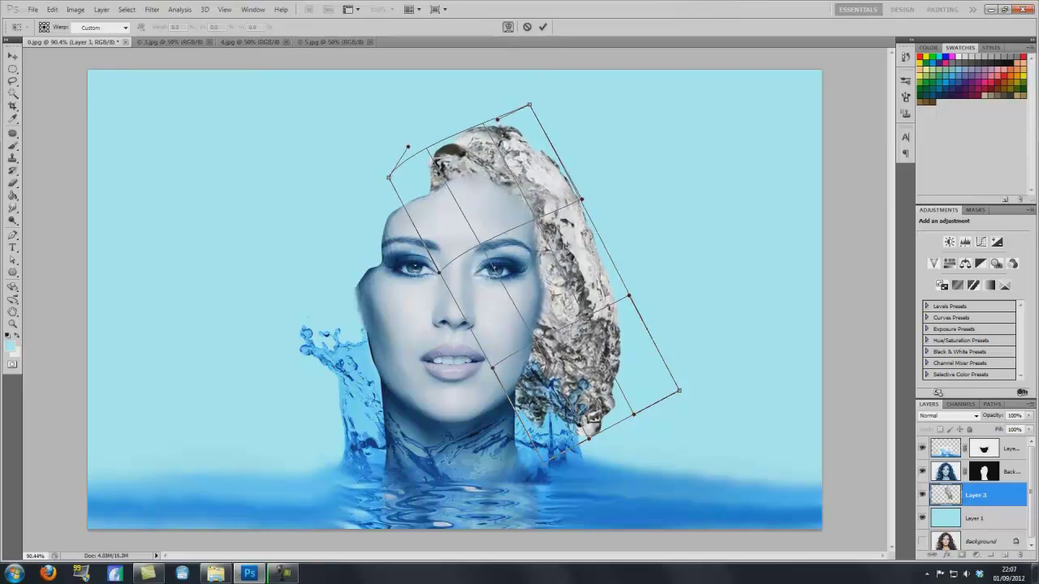
{"action": "left_click_drag", "start_coordinate": [561, 258], "coordinate": [560, 355]}
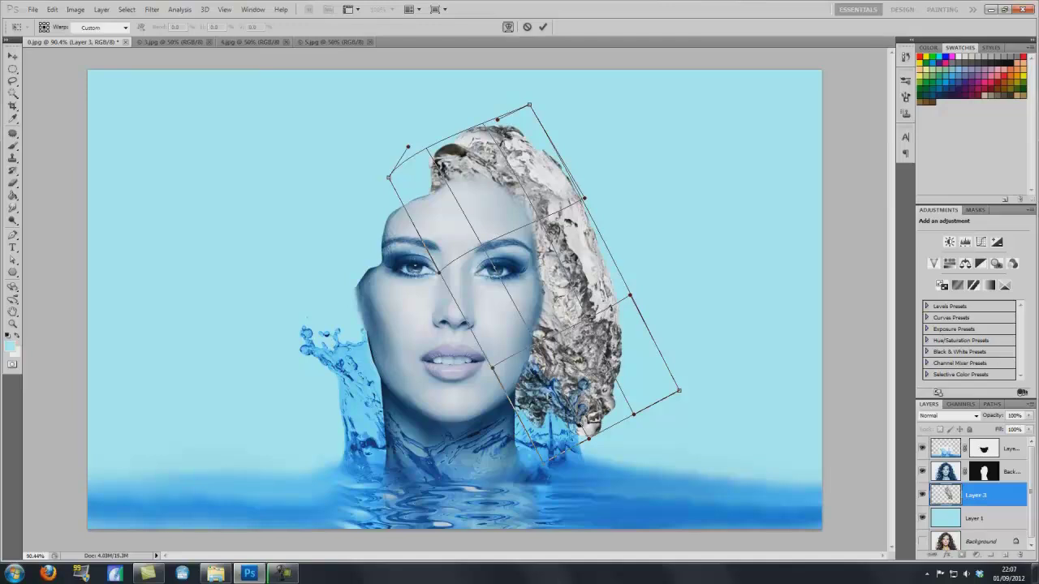
{"action": "left_click_drag", "start_coordinate": [541, 403], "coordinate": [582, 394]}
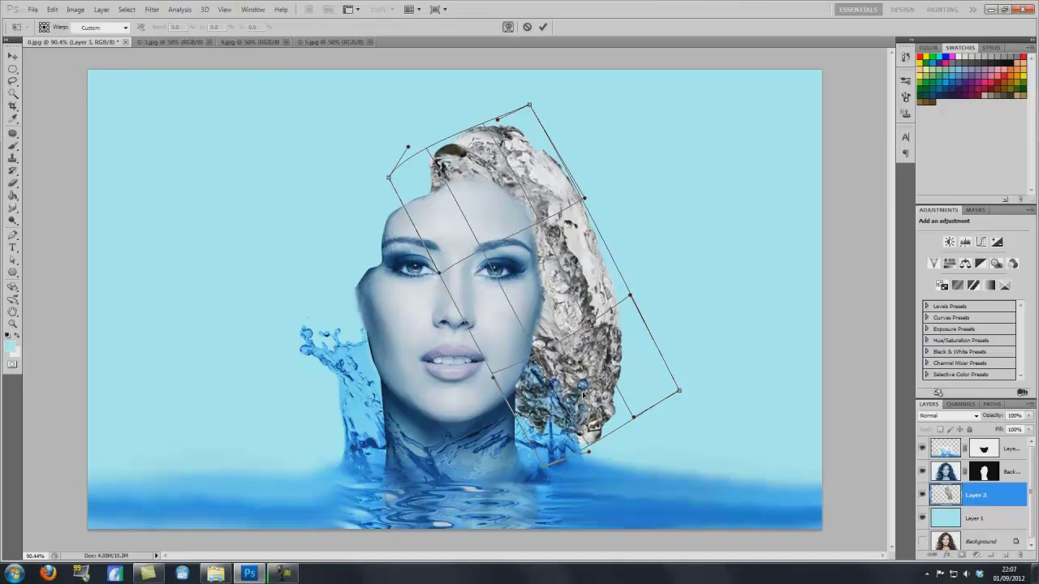
{"action": "left_click_drag", "start_coordinate": [610, 355], "coordinate": [620, 358]}
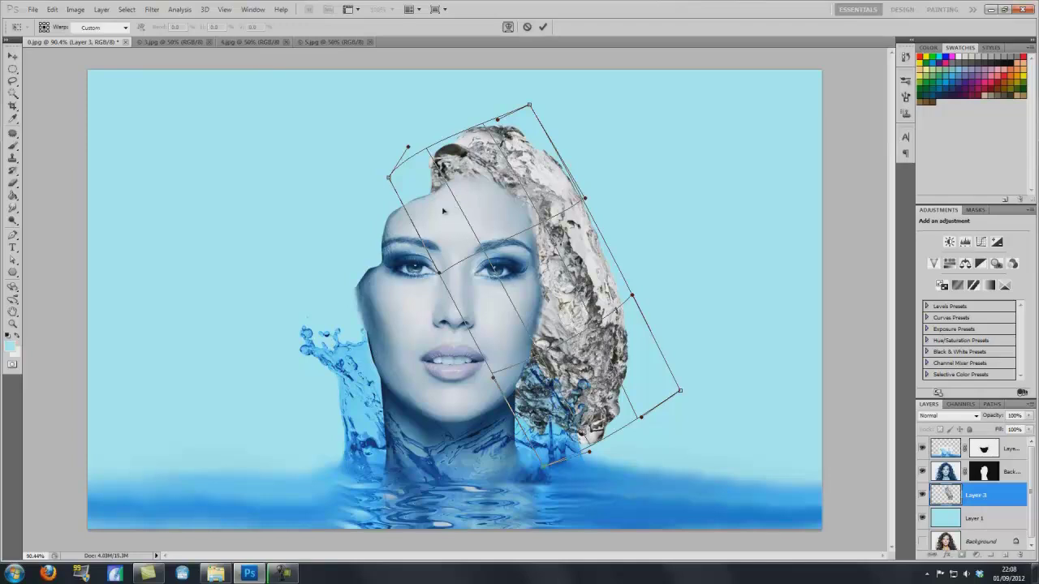
{"action": "left_click_drag", "start_coordinate": [443, 210], "coordinate": [476, 188]}
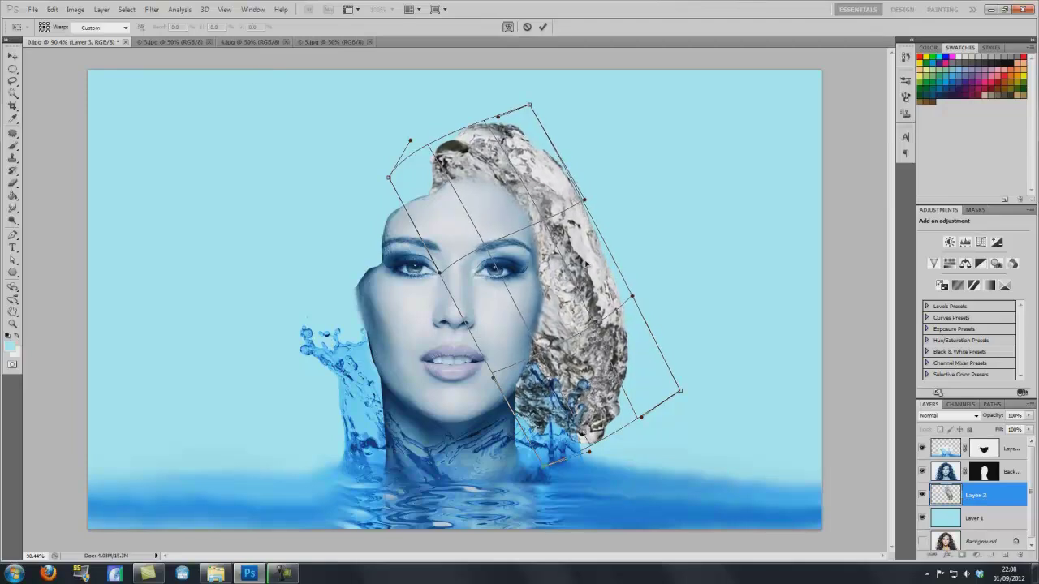
{"action": "left_click_drag", "start_coordinate": [586, 262], "coordinate": [581, 279]}
{"action": "left_click_drag", "start_coordinate": [617, 335], "coordinate": [623, 355]}
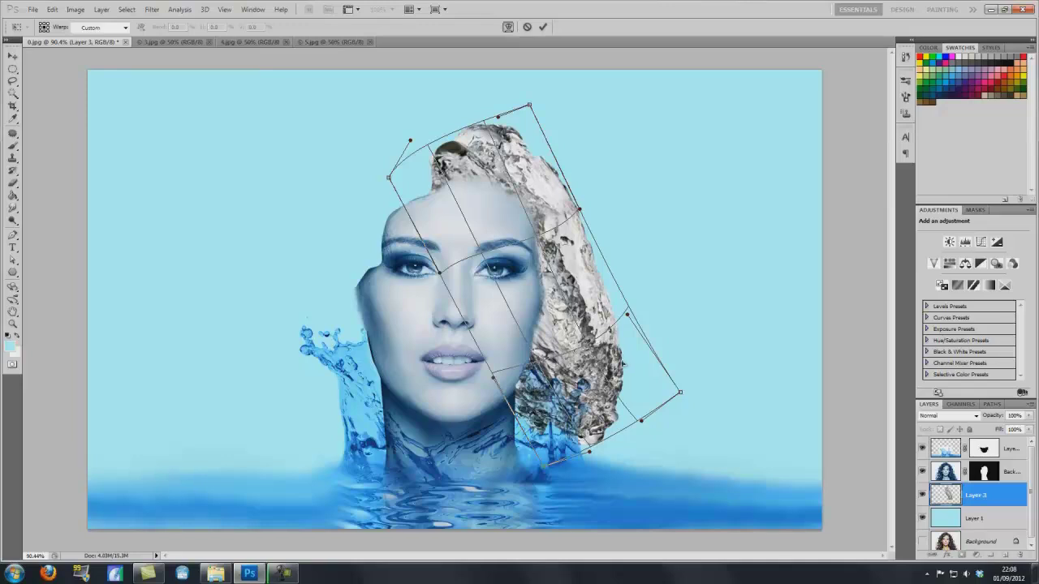
{"action": "left_click", "coordinate": [543, 27]}
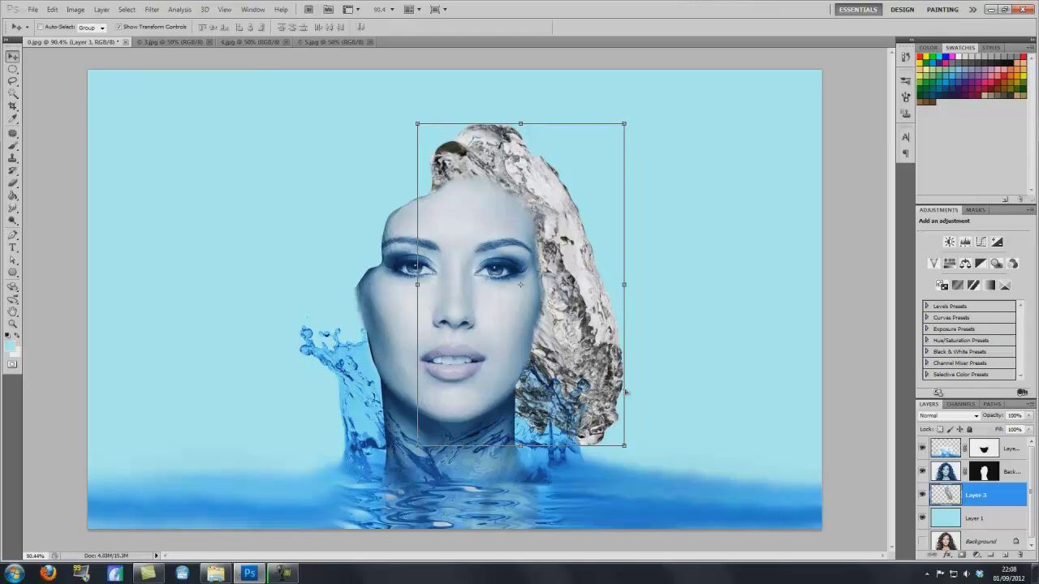
Step: Tint the water hair blue with Color Balance, using midtone levels of -100, 0 and 80
{"action": "key", "text": "ctrl+b"}
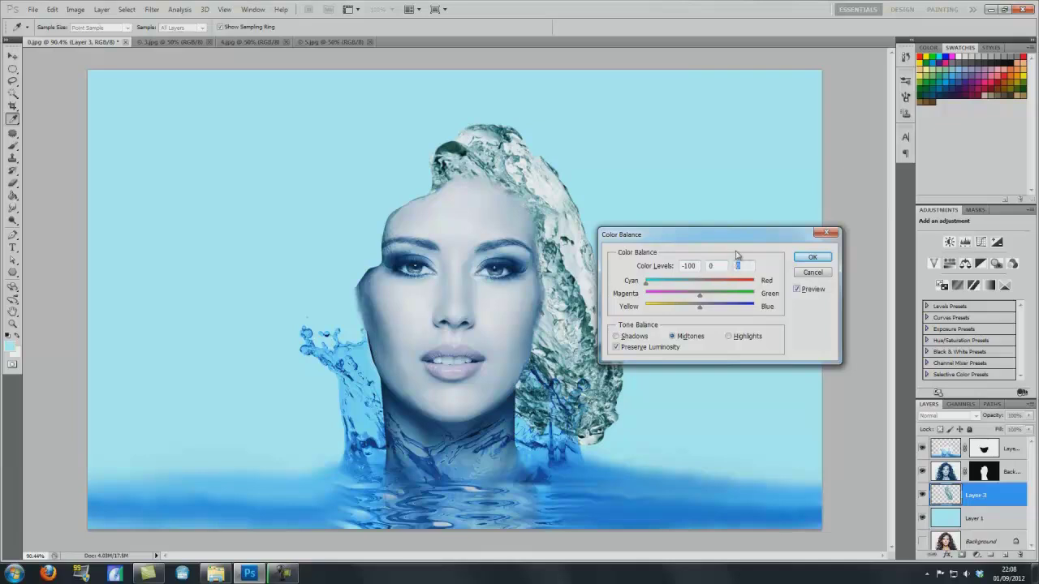
{"action": "type", "text": "100"}
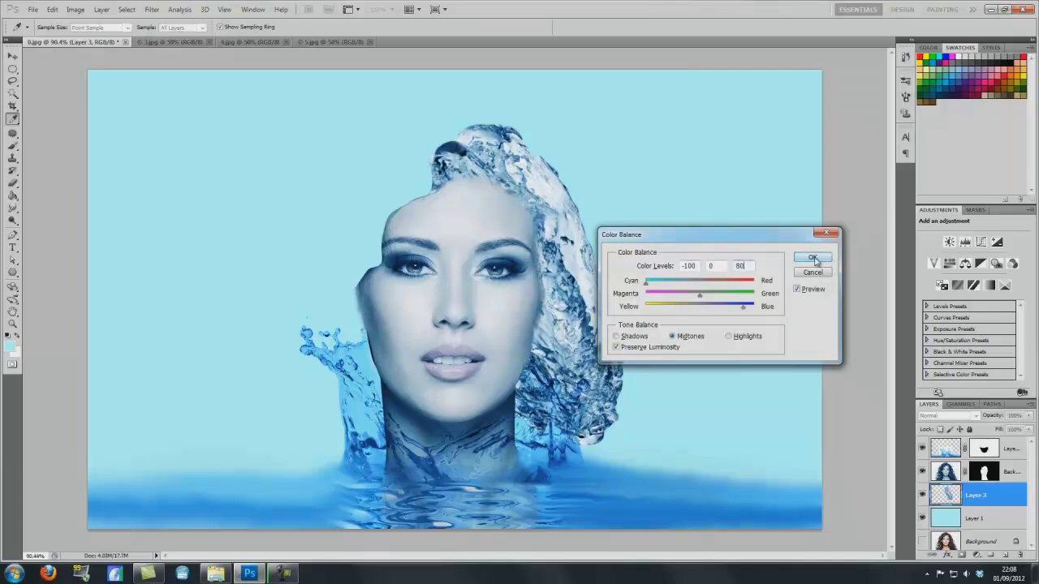
{"action": "left_click", "coordinate": [812, 258]}
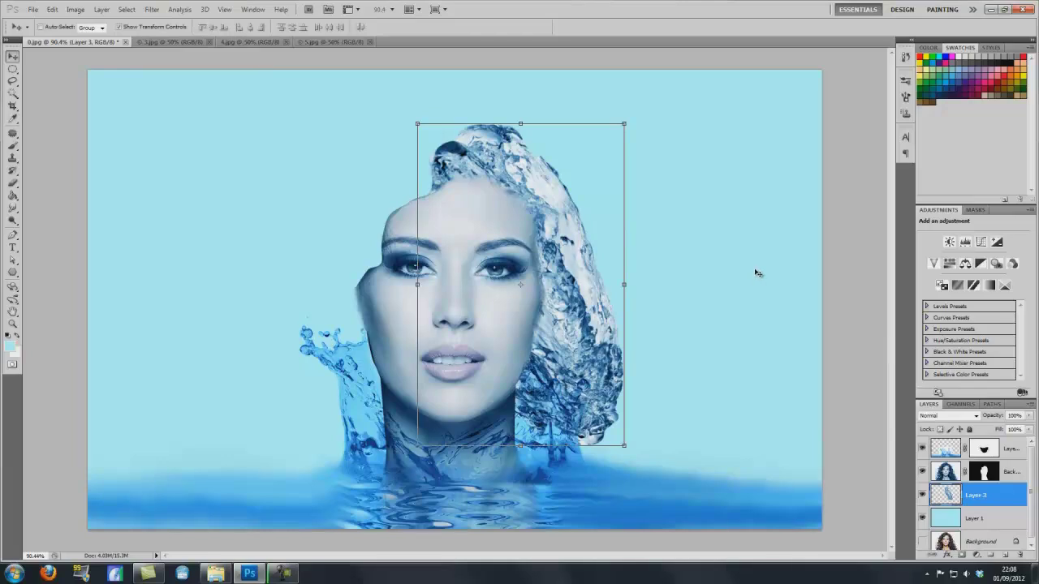
Step: Add a layer mask to the water hair and paint black with the Brush to remove the part covering the neck splash
{"action": "left_click", "coordinate": [962, 555]}
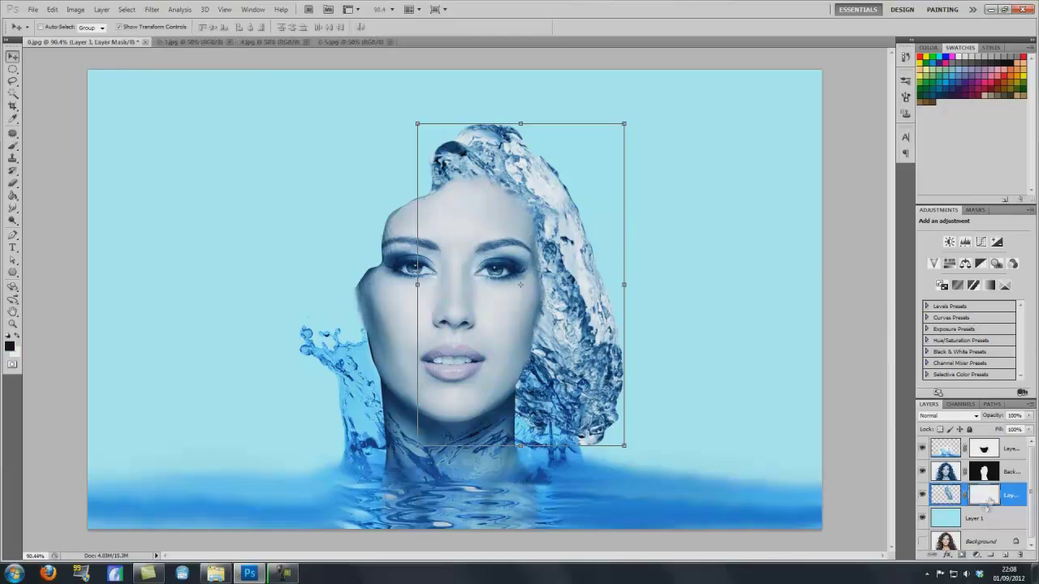
{"action": "left_click", "coordinate": [13, 146]}
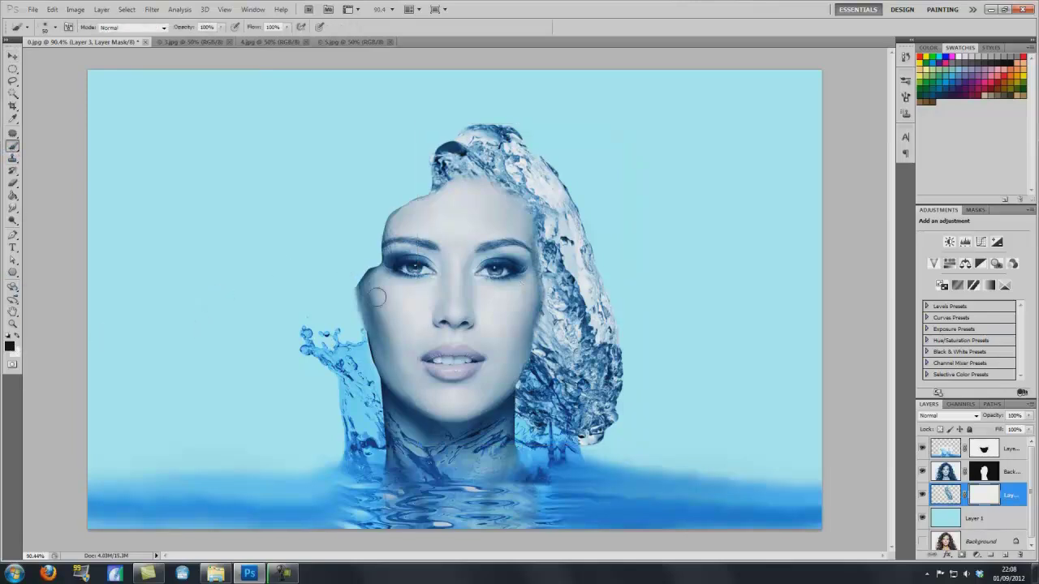
{"action": "mouse_move", "coordinate": [527, 416]}
{"action": "left_mouse_down"}
{"action": "mouse_move", "coordinate": [531, 375]}
{"action": "mouse_move", "coordinate": [568, 424]}
{"action": "mouse_move", "coordinate": [541, 424]}
{"action": "mouse_move", "coordinate": [568, 445]}
{"action": "mouse_move", "coordinate": [546, 417]}
{"action": "left_mouse_up"}
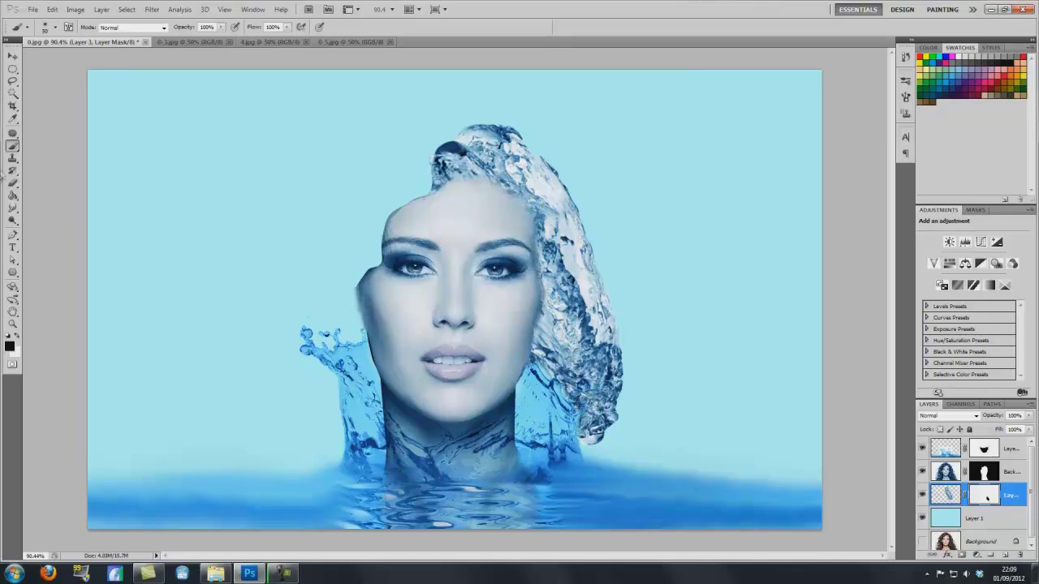
Step: Stretch the water hair downward to about 110.5% of its height so it reaches the water surface
{"action": "left_click", "coordinate": [11, 56]}
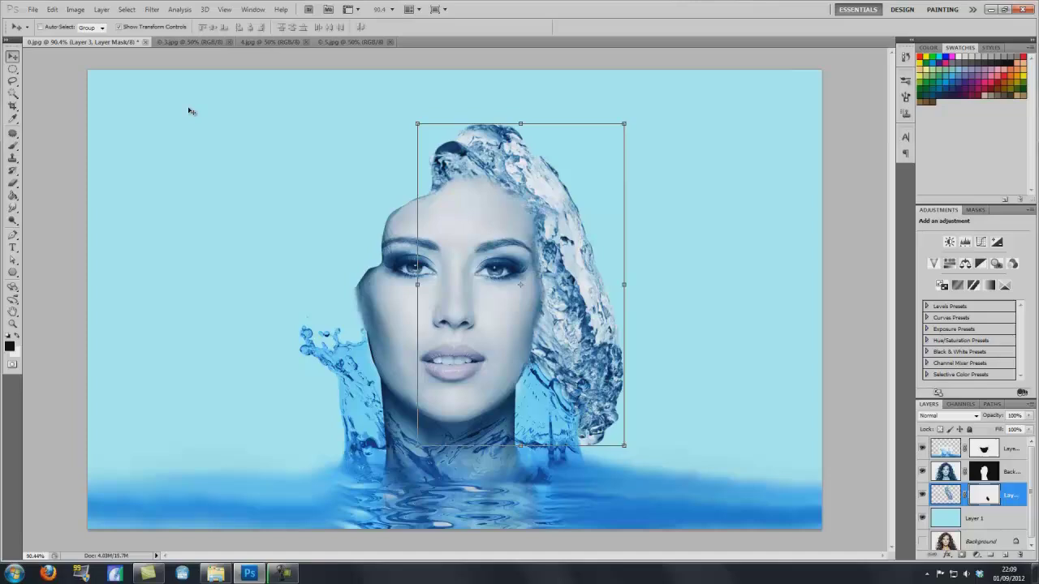
{"action": "left_click", "coordinate": [193, 41]}
{"action": "left_click", "coordinate": [61, 41]}
{"action": "left_click_drag", "start_coordinate": [520, 445], "coordinate": [529, 478]}
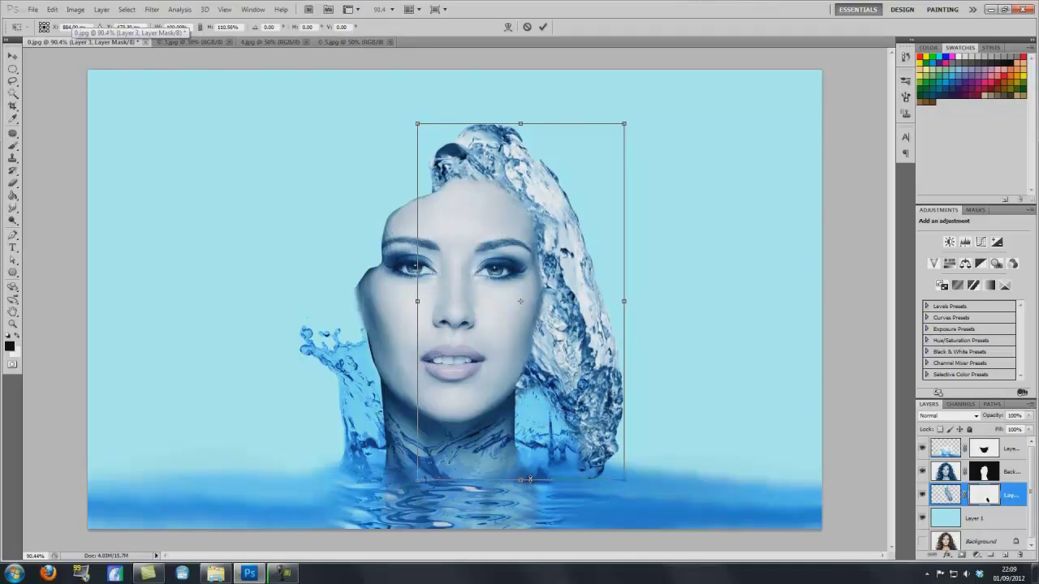
Step: Warp the water hair outward at its upper outer edge, and mask out its lower tip with the black Brush
{"action": "left_click", "coordinate": [509, 30]}
{"action": "left_click_drag", "start_coordinate": [574, 262], "coordinate": [584, 255]}
{"action": "left_click_drag", "start_coordinate": [579, 215], "coordinate": [596, 280]}
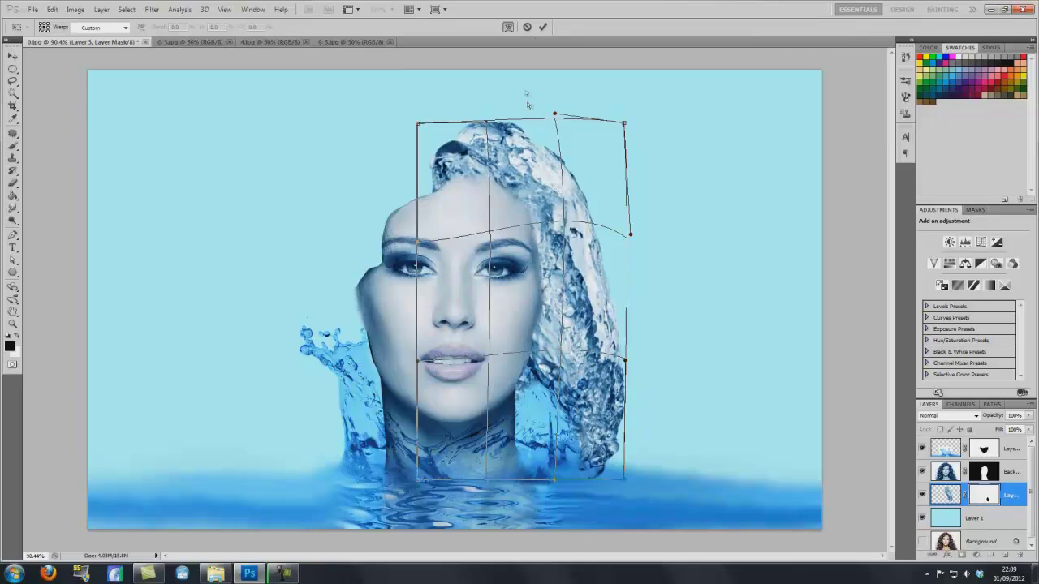
{"action": "left_click", "coordinate": [542, 27]}
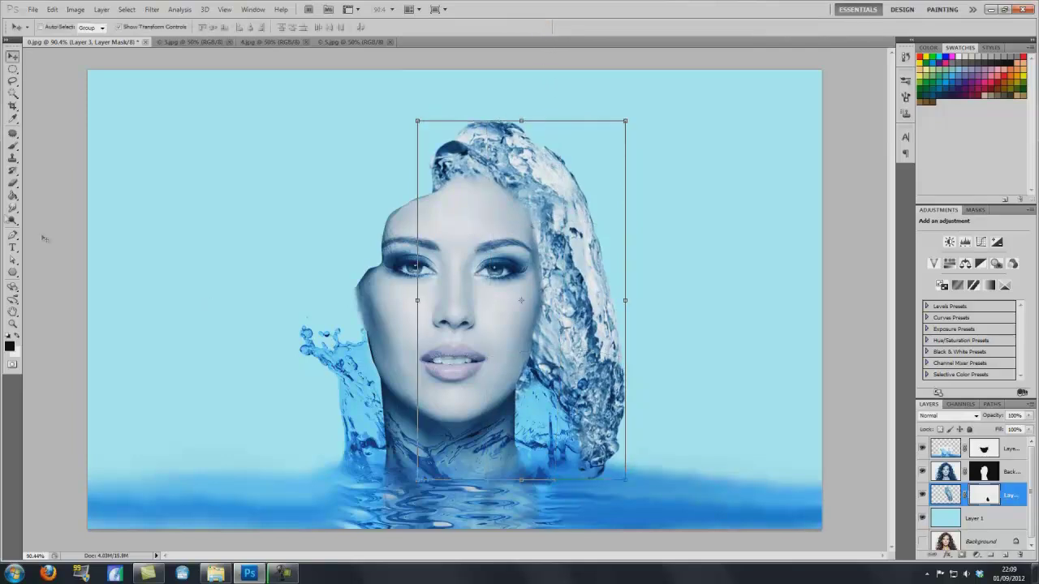
{"action": "left_click", "coordinate": [13, 148]}
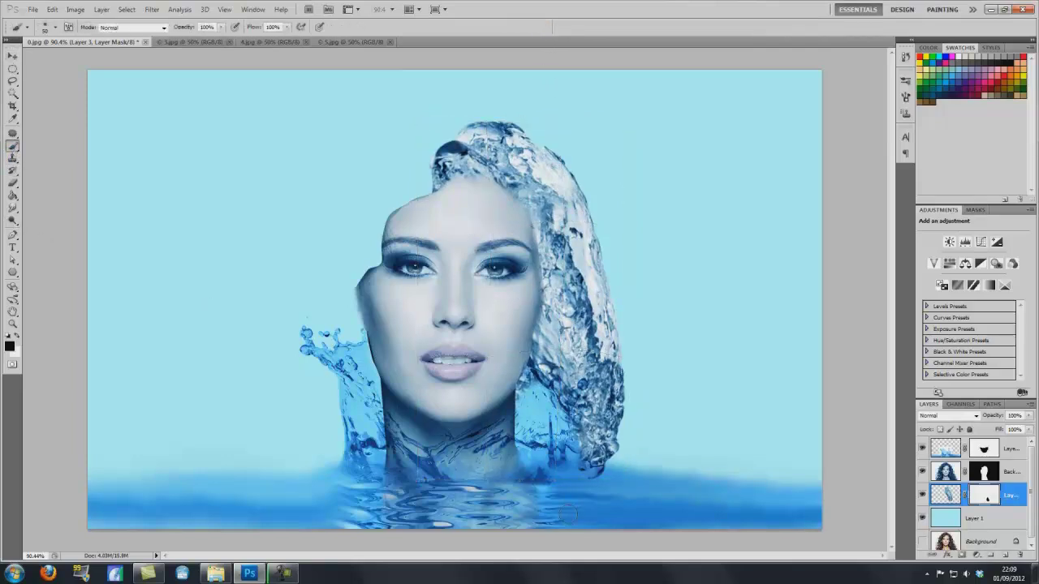
{"action": "mouse_move", "coordinate": [610, 479]}
{"action": "left_mouse_down"}
{"action": "mouse_move", "coordinate": [572, 462]}
{"action": "mouse_move", "coordinate": [616, 478]}
{"action": "left_mouse_up"}
Step: Copy the entire splash image from 3.jpg, close that file and paste the splash into the portrait document
{"action": "left_click", "coordinate": [190, 42]}
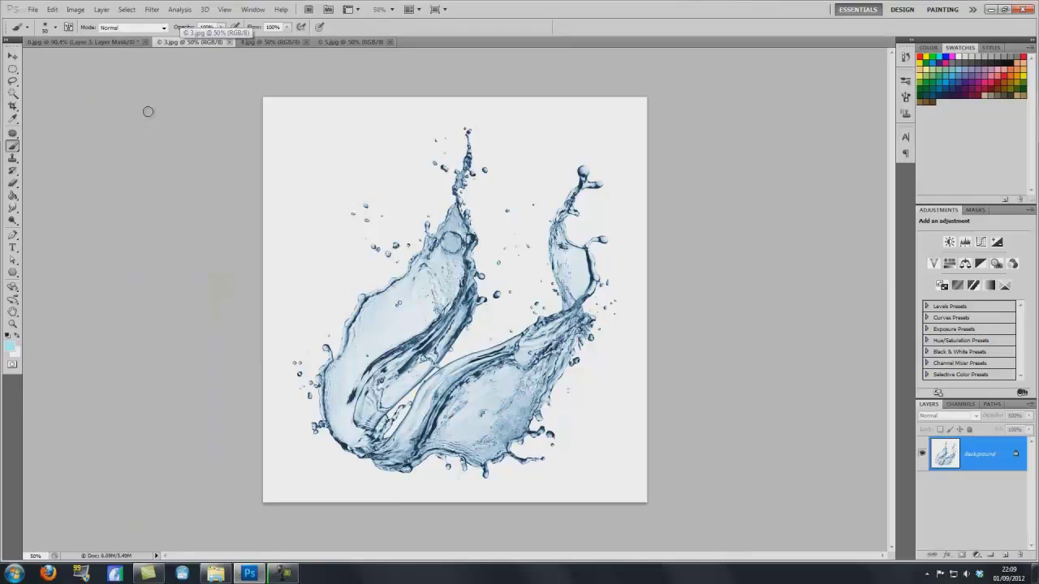
{"action": "key", "text": "ctrl+a"}
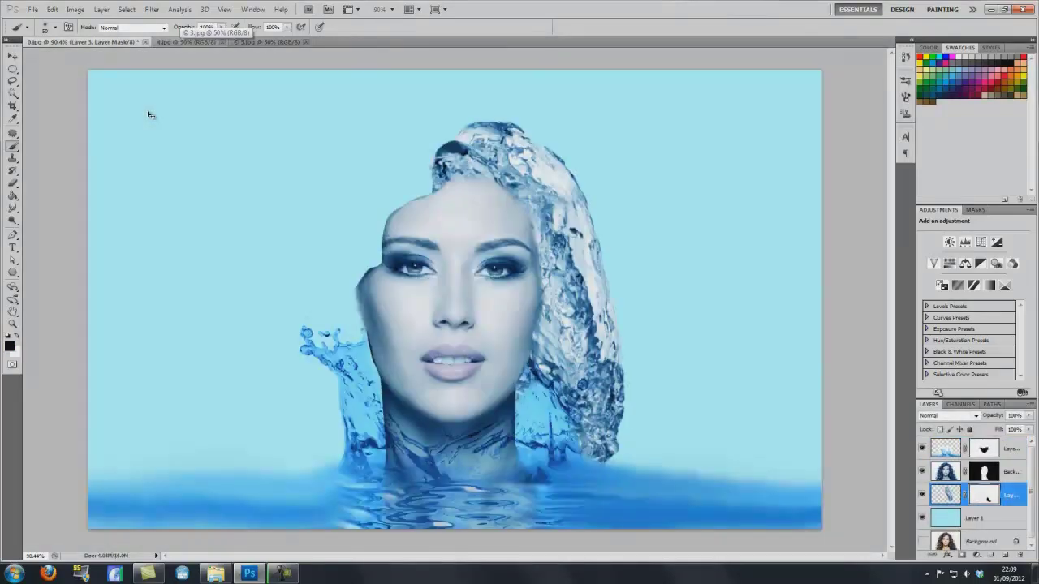
{"action": "key", "text": "ctrl+v"}
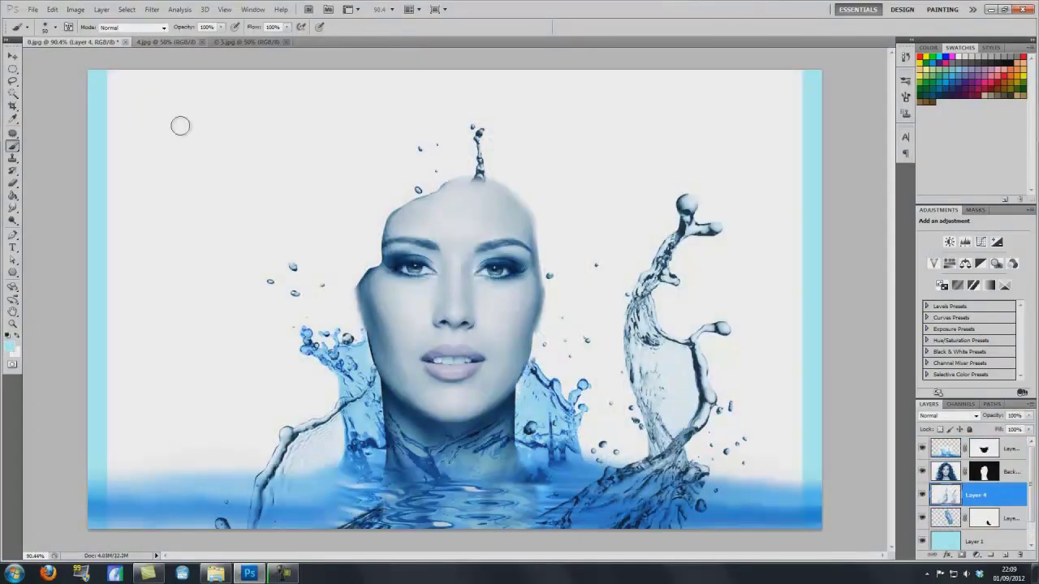
Step: Bring the pasted splash layer to the top of the layer stack and set its blend mode to Multiply
{"action": "key", "text": "v"}
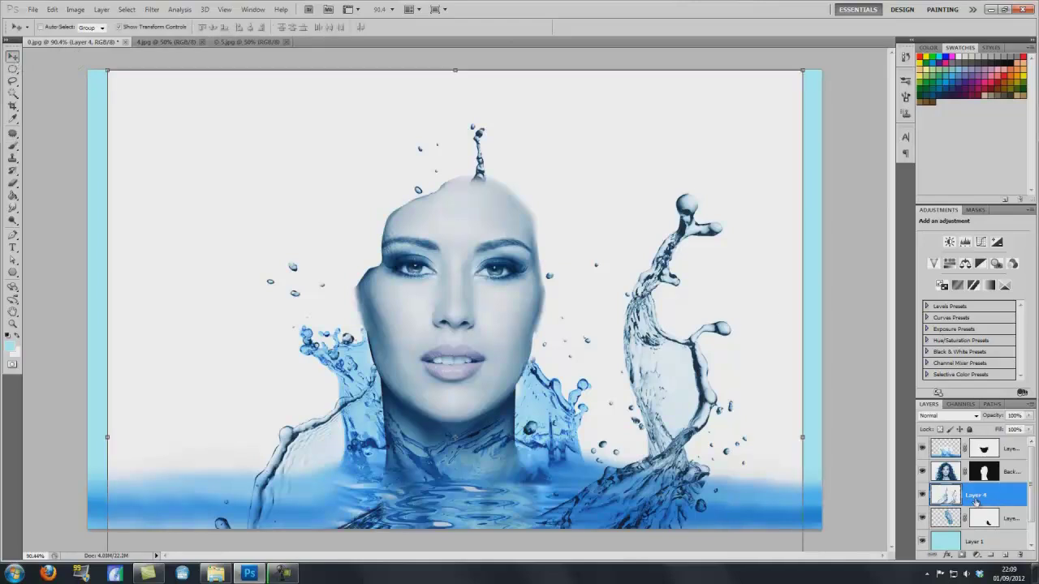
{"action": "left_click_drag", "start_coordinate": [977, 497], "coordinate": [973, 438]}
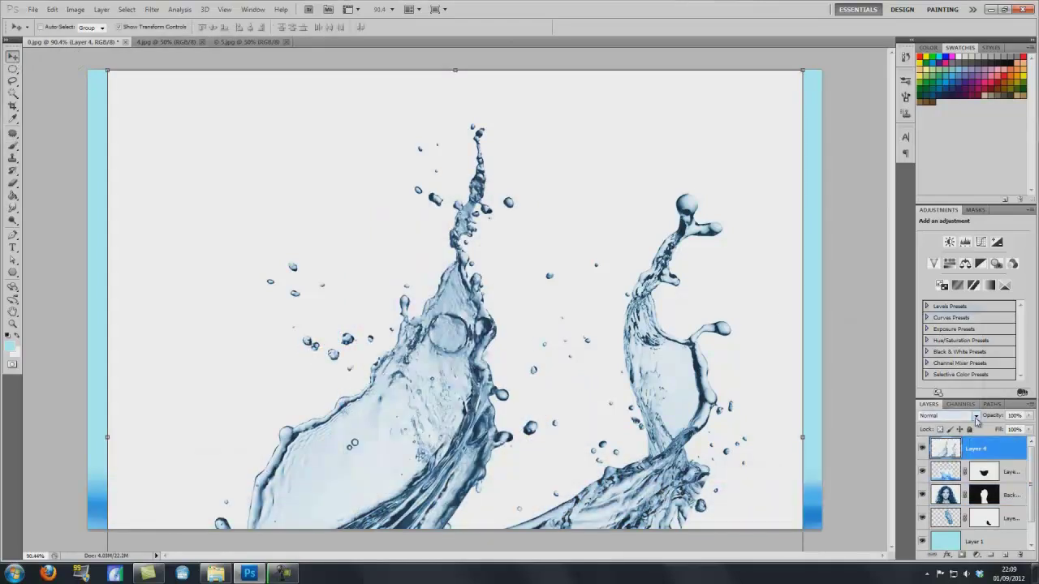
{"action": "left_click", "coordinate": [971, 416]}
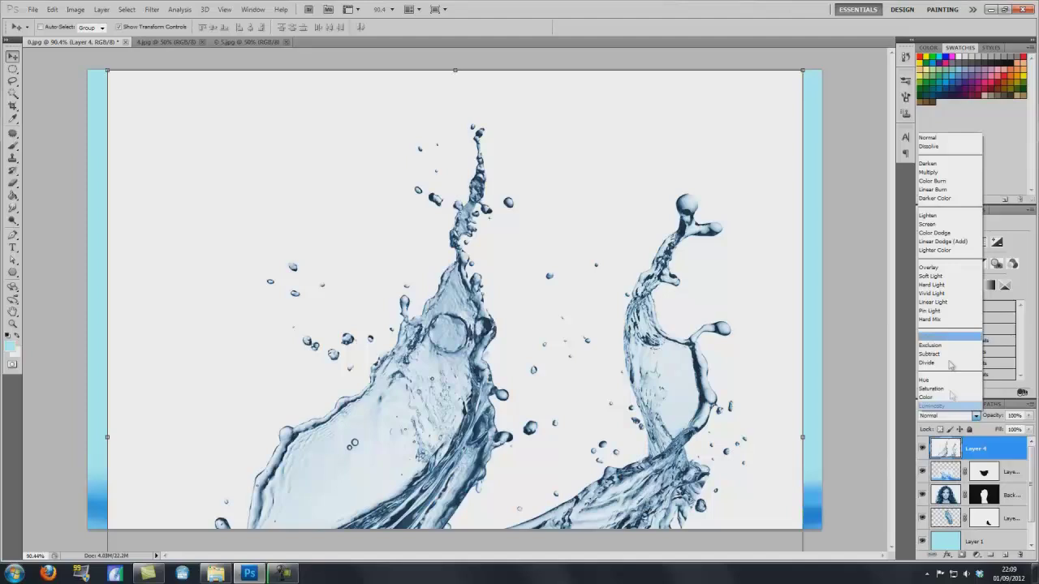
{"action": "left_click", "coordinate": [928, 172]}
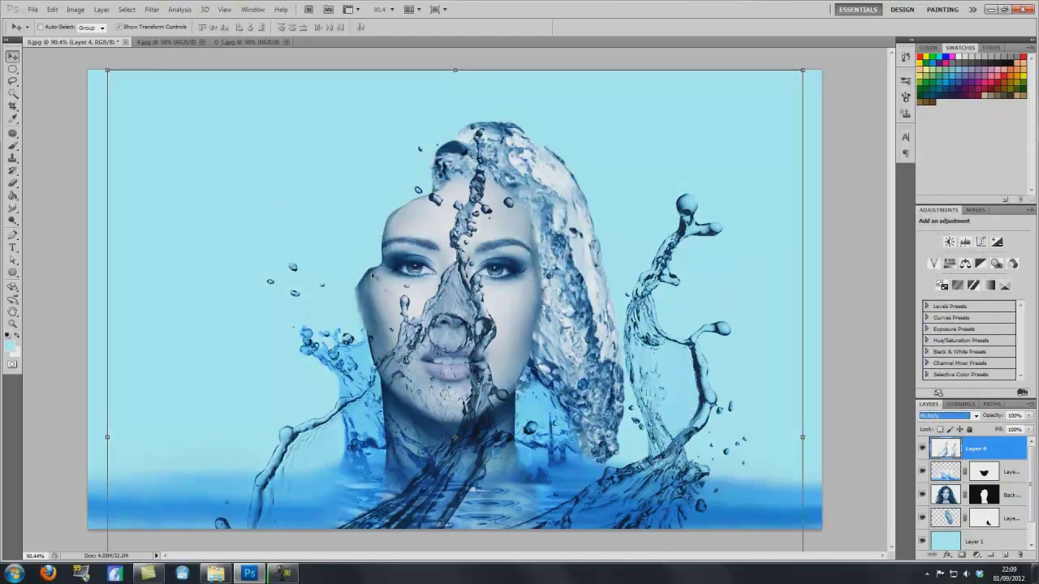
Step: Scale the multiplied splash to about 33% and move it over the upper left part of the face
{"action": "left_click_drag", "start_coordinate": [401, 358], "coordinate": [397, 286]}
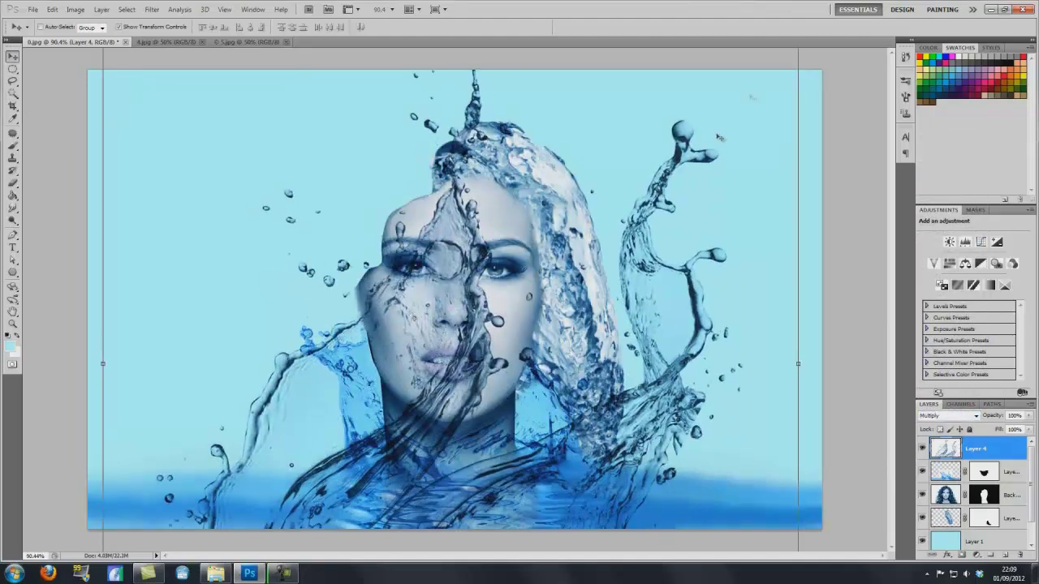
{"action": "left_click_drag", "start_coordinate": [457, 336], "coordinate": [454, 410]}
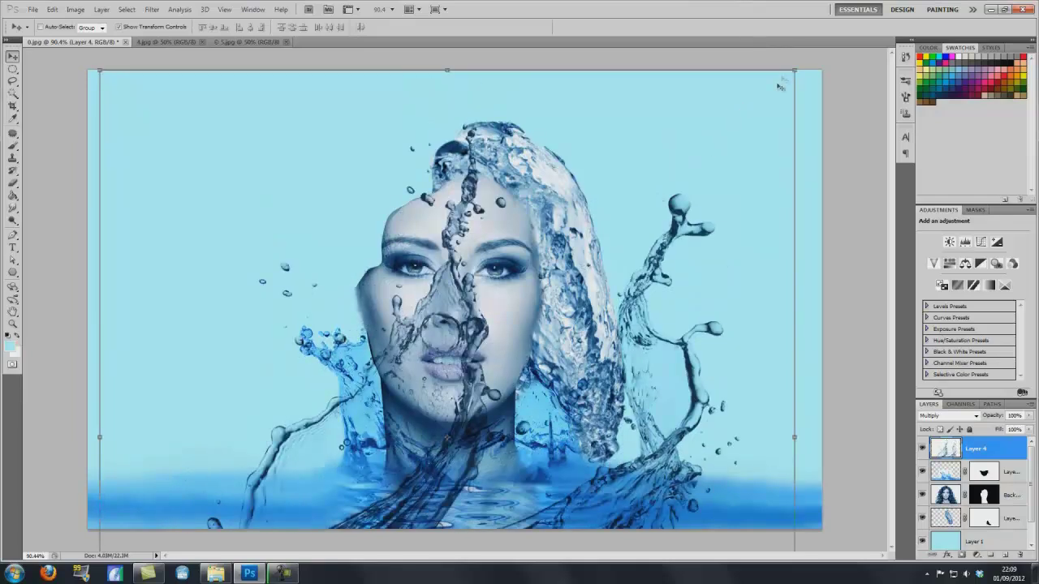
{"action": "left_click_drag", "start_coordinate": [796, 72], "coordinate": [400, 463]}
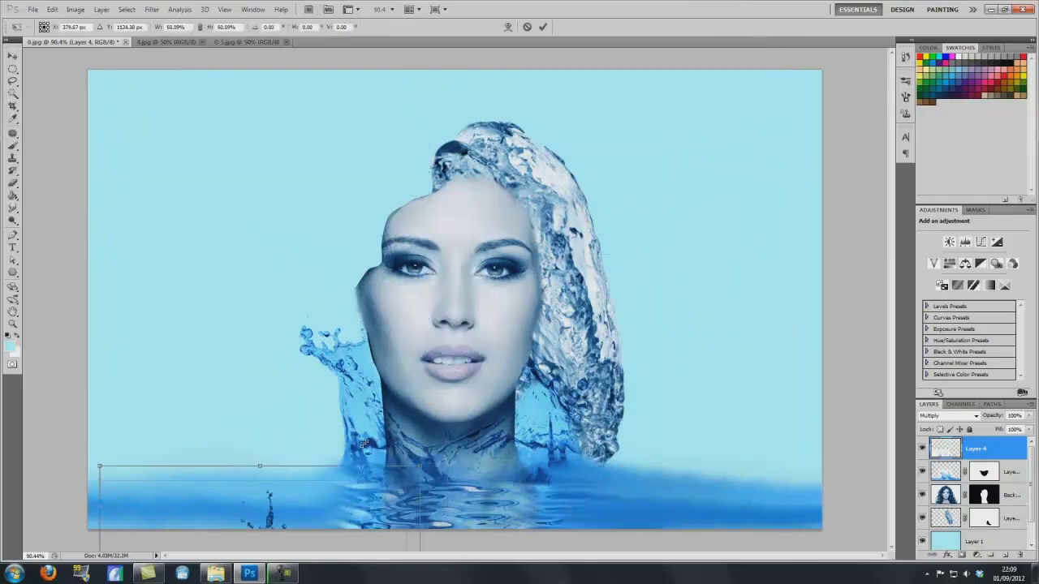
{"action": "left_click_drag", "start_coordinate": [260, 491], "coordinate": [433, 112]}
{"action": "left_click_drag", "start_coordinate": [574, 84], "coordinate": [498, 163]}
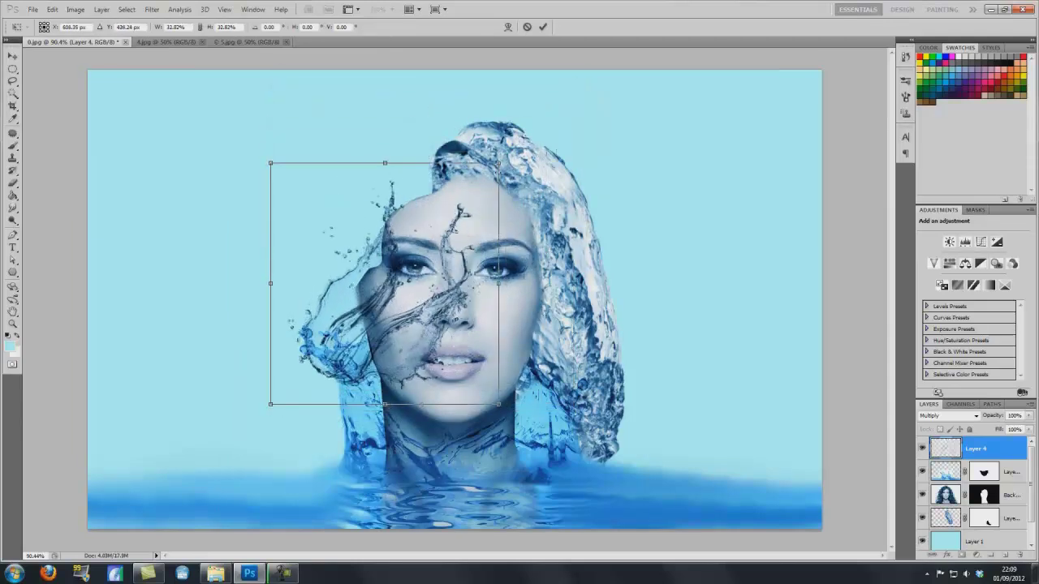
Step: Rotate the splash to about -155.5°, place it above the forehead against the water hair and apply the transformation
{"action": "left_click_drag", "start_coordinate": [469, 414], "coordinate": [526, 220]}
{"action": "left_click_drag", "start_coordinate": [412, 223], "coordinate": [425, 154]}
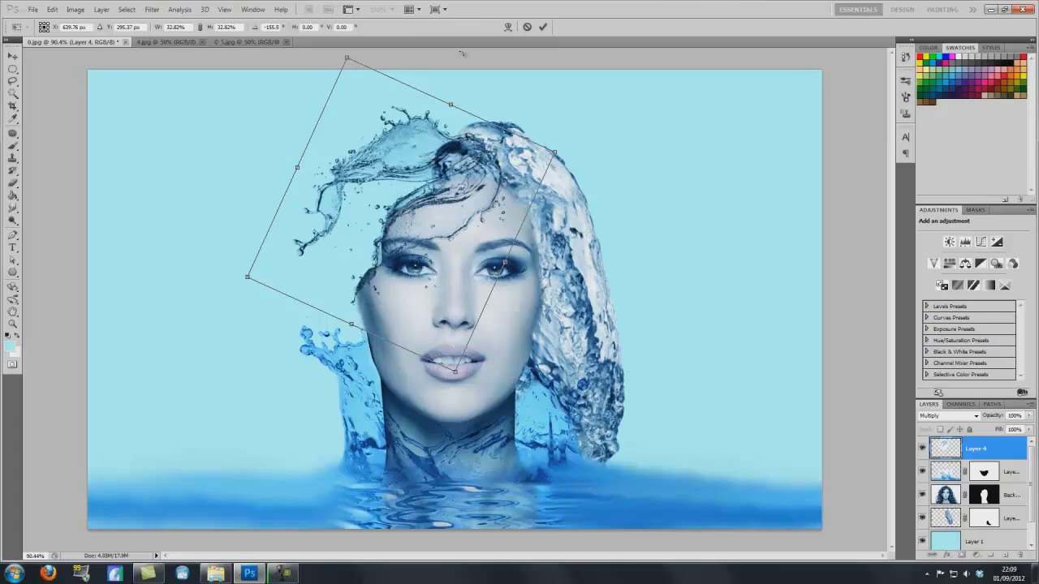
{"action": "left_click", "coordinate": [542, 26]}
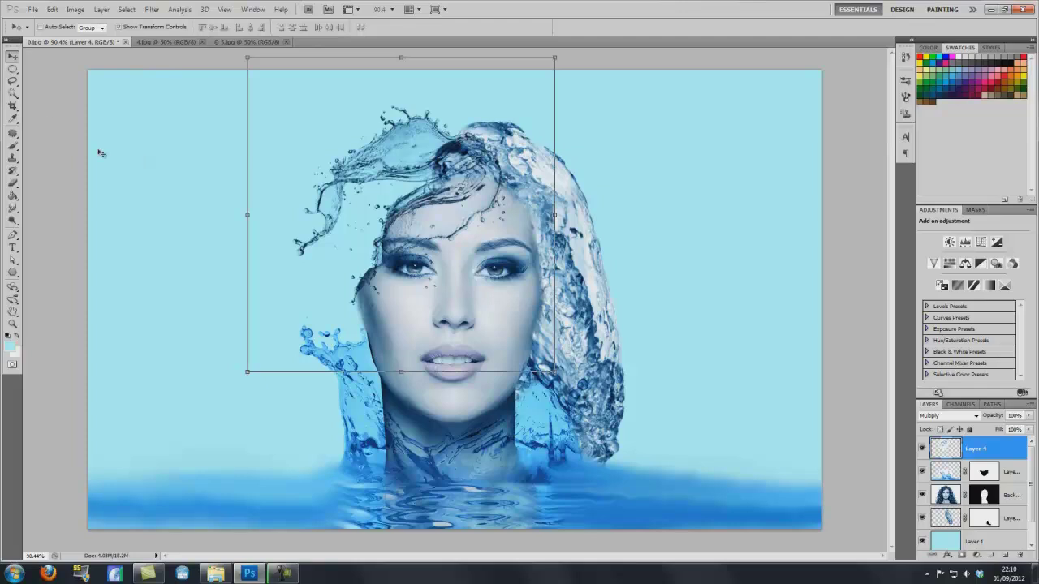
Step: Lasso the outer arm of the splash above the forehead, move it closer to the head, rotate it about -20.5°, apply and deselect
{"action": "left_click", "coordinate": [13, 83]}
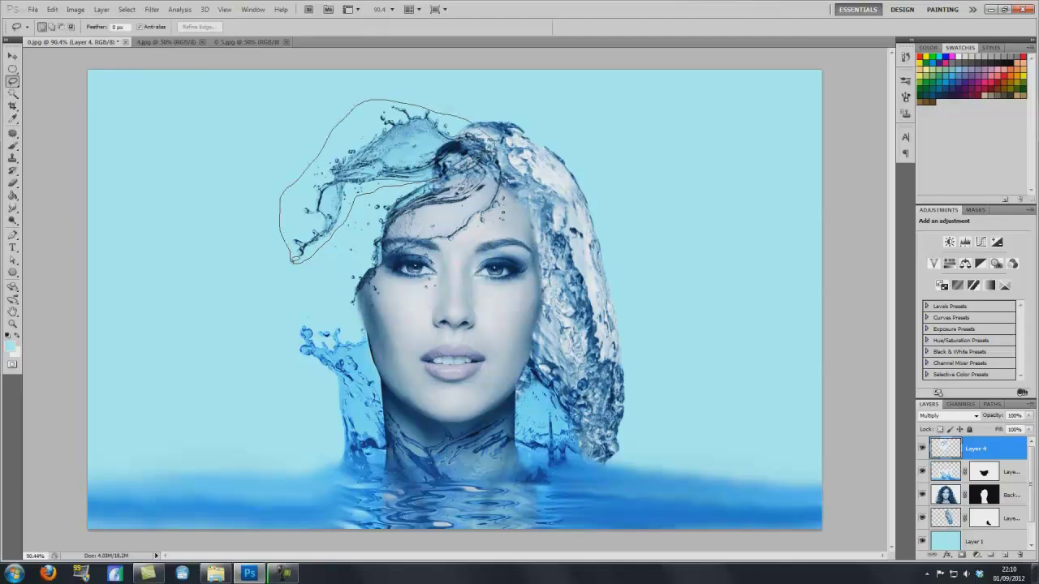
{"action": "left_click_drag", "start_coordinate": [293, 260], "coordinate": [290, 261]}
{"action": "key", "text": "v"}
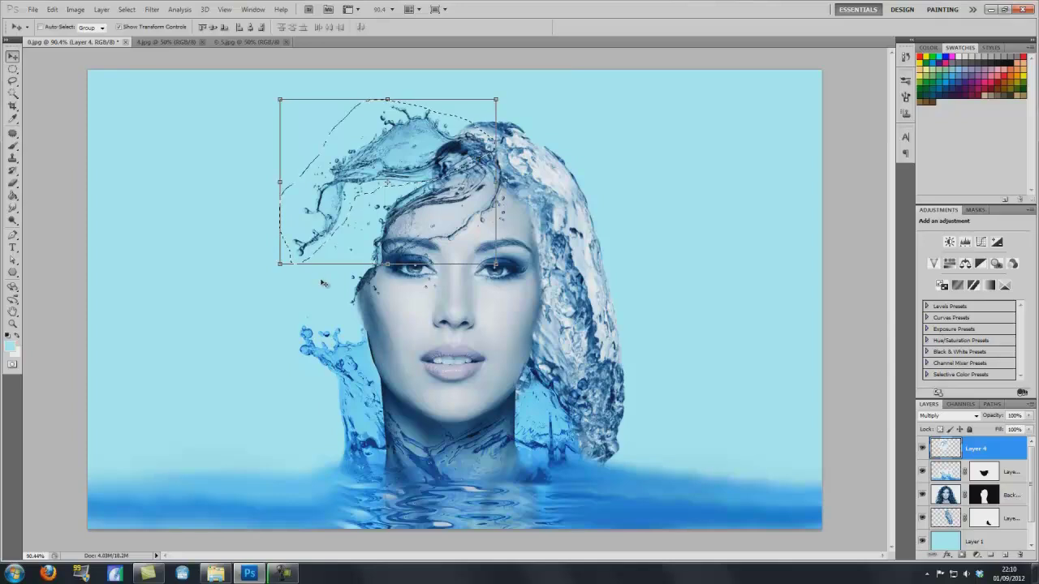
{"action": "left_click_drag", "start_coordinate": [281, 215], "coordinate": [336, 250]}
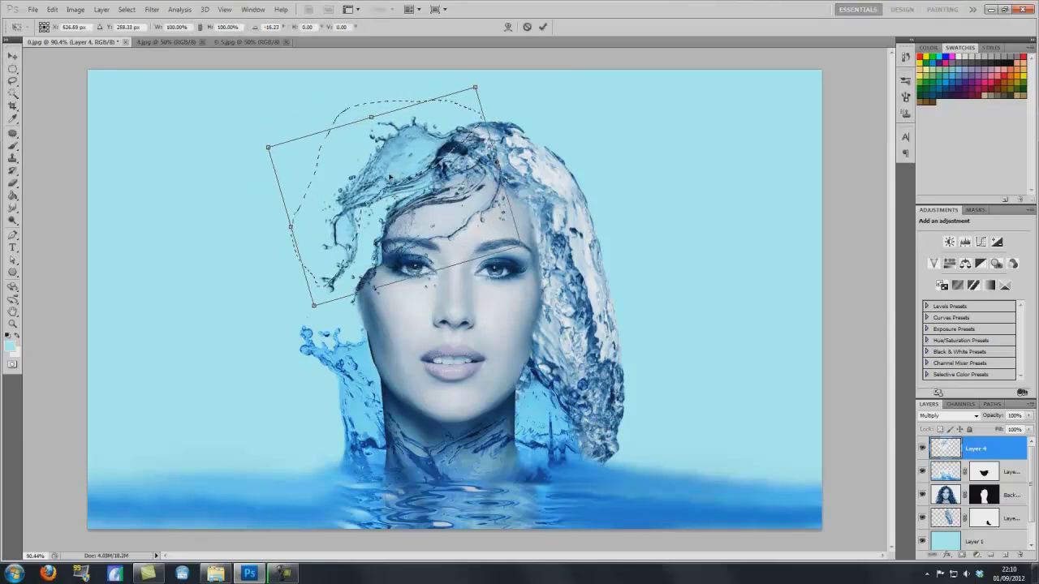
{"action": "left_click_drag", "start_coordinate": [389, 176], "coordinate": [391, 178]}
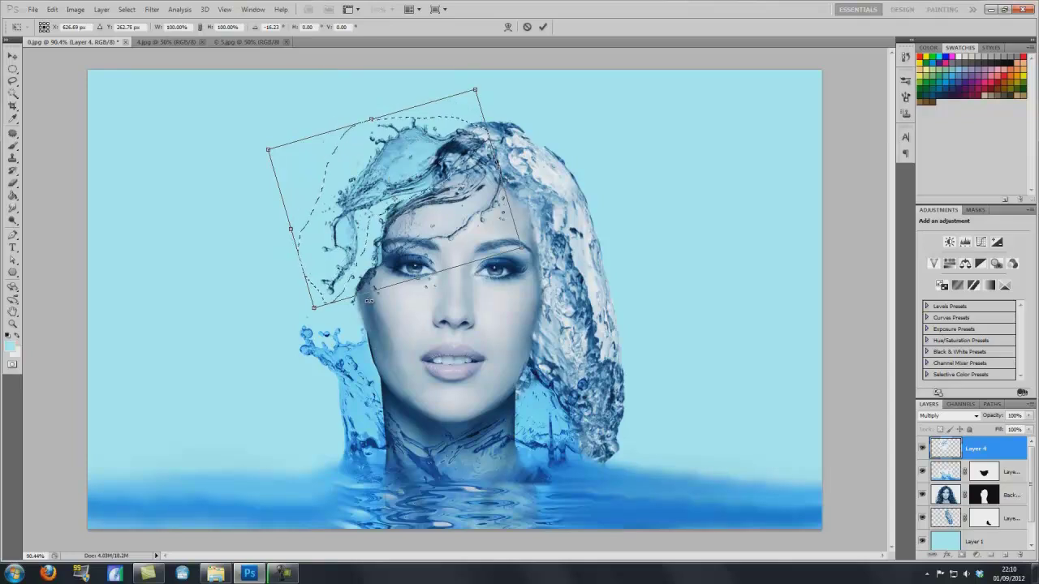
{"action": "left_click_drag", "start_coordinate": [366, 301], "coordinate": [375, 301]}
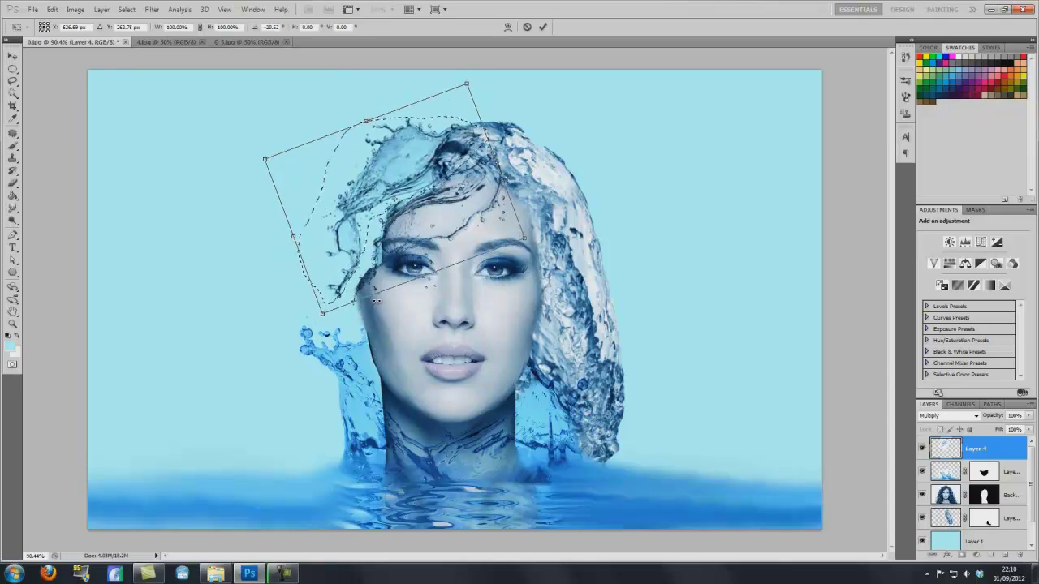
{"action": "left_click", "coordinate": [542, 26]}
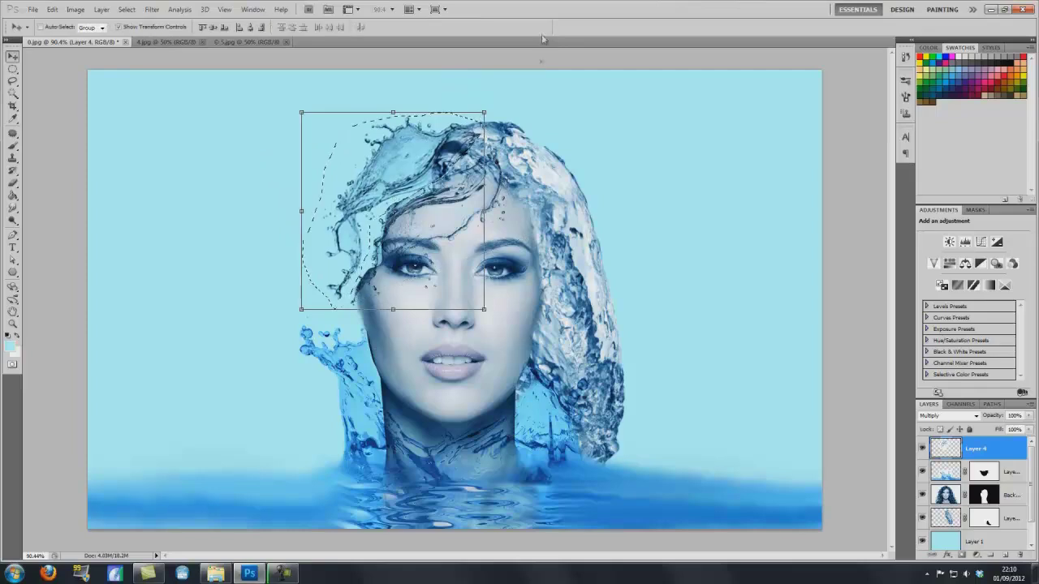
{"action": "left_click", "coordinate": [127, 9]}
{"action": "left_click", "coordinate": [139, 45]}
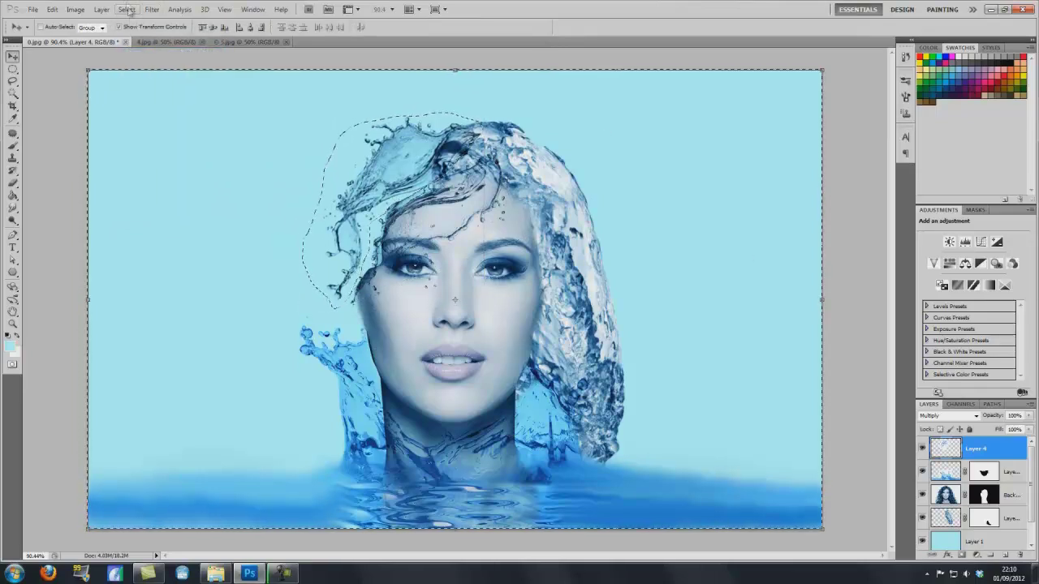
{"action": "left_click", "coordinate": [127, 9]}
{"action": "left_click", "coordinate": [137, 30]}
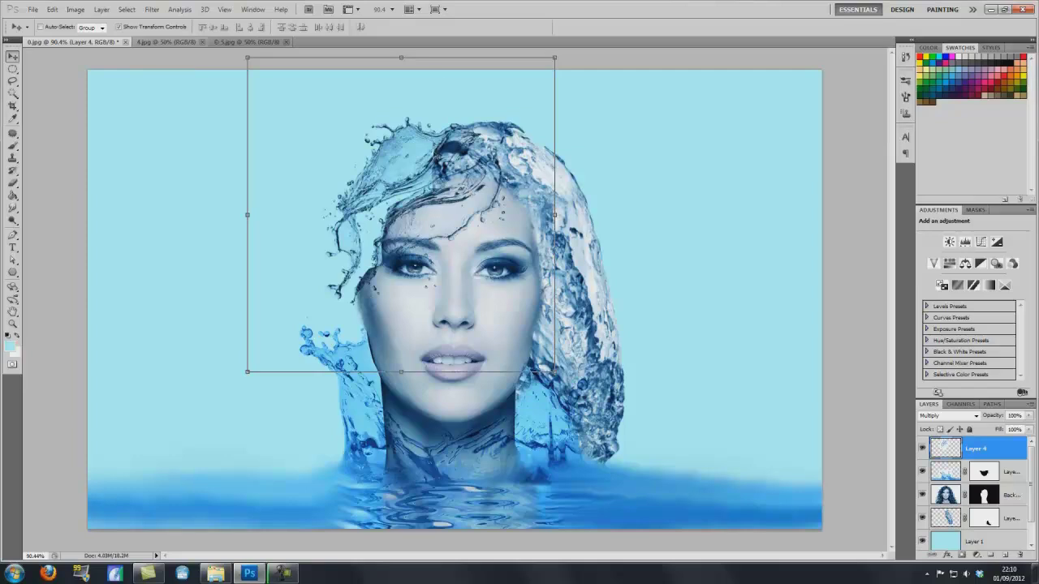
Step: Lasso the tall vertical splash on the right side of 4.jpg, copy it and close that file
{"action": "left_click", "coordinate": [140, 42]}
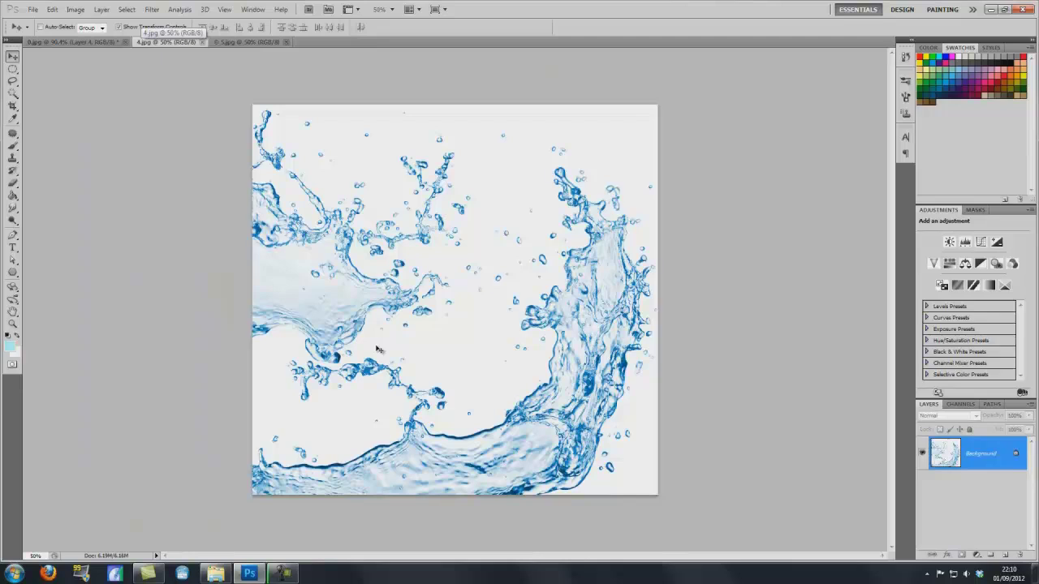
{"action": "left_click", "coordinate": [13, 81]}
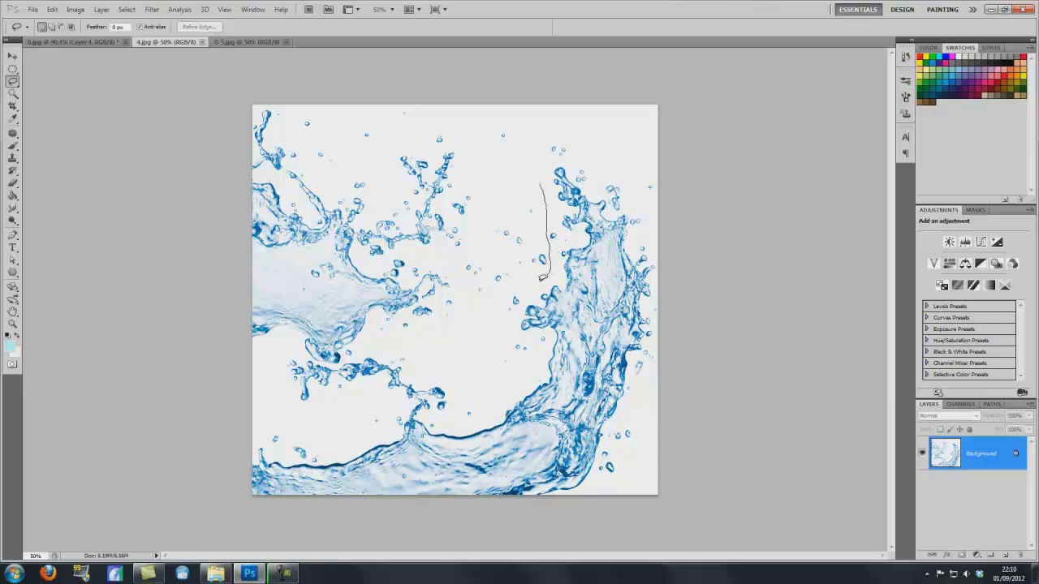
{"action": "left_click_drag", "start_coordinate": [542, 278], "coordinate": [544, 280]}
{"action": "left_click", "coordinate": [560, 289]}
{"action": "mouse_move", "coordinate": [550, 139]}
{"action": "left_mouse_down"}
{"action": "mouse_move", "coordinate": [502, 317]}
{"action": "mouse_move", "coordinate": [504, 402]}
{"action": "left_mouse_up"}
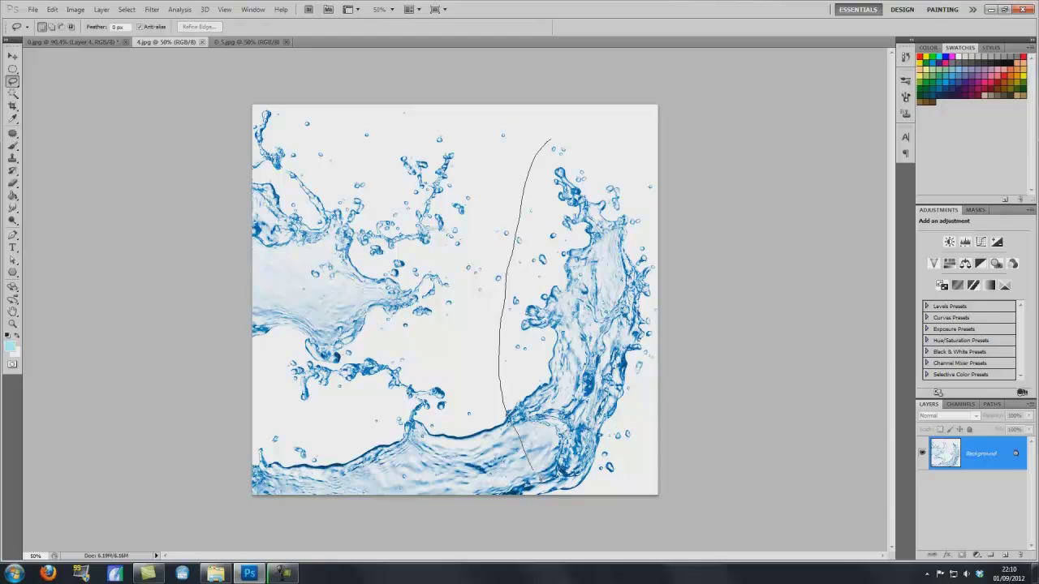
{"action": "mouse_move", "coordinate": [534, 475]}
{"action": "left_mouse_down"}
{"action": "mouse_move", "coordinate": [695, 443]}
{"action": "mouse_move", "coordinate": [734, 303]}
{"action": "mouse_move", "coordinate": [736, 175]}
{"action": "mouse_move", "coordinate": [685, 90]}
{"action": "mouse_move", "coordinate": [583, 108]}
{"action": "mouse_move", "coordinate": [548, 137]}
{"action": "left_mouse_up"}
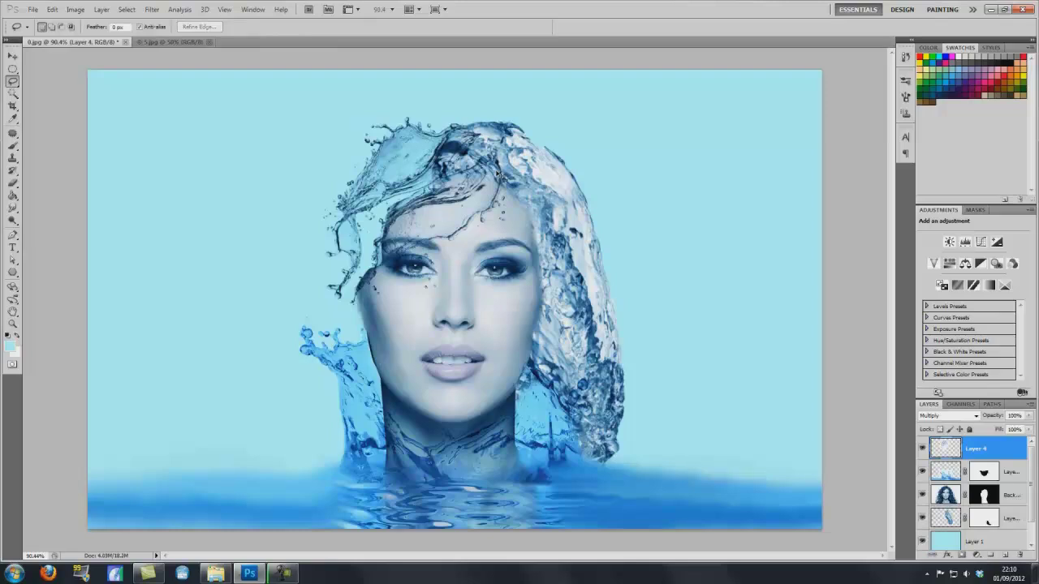
Step: Paste the copied splash into the portrait document and set its layer's blend mode to Multiply
{"action": "key", "text": "ctrl+v"}
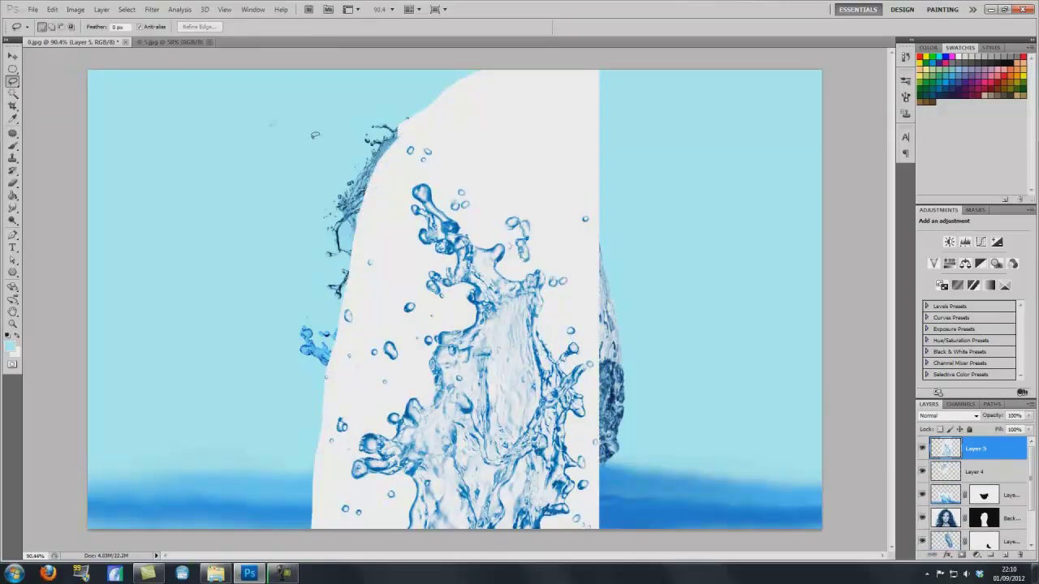
{"action": "left_click", "coordinate": [12, 56]}
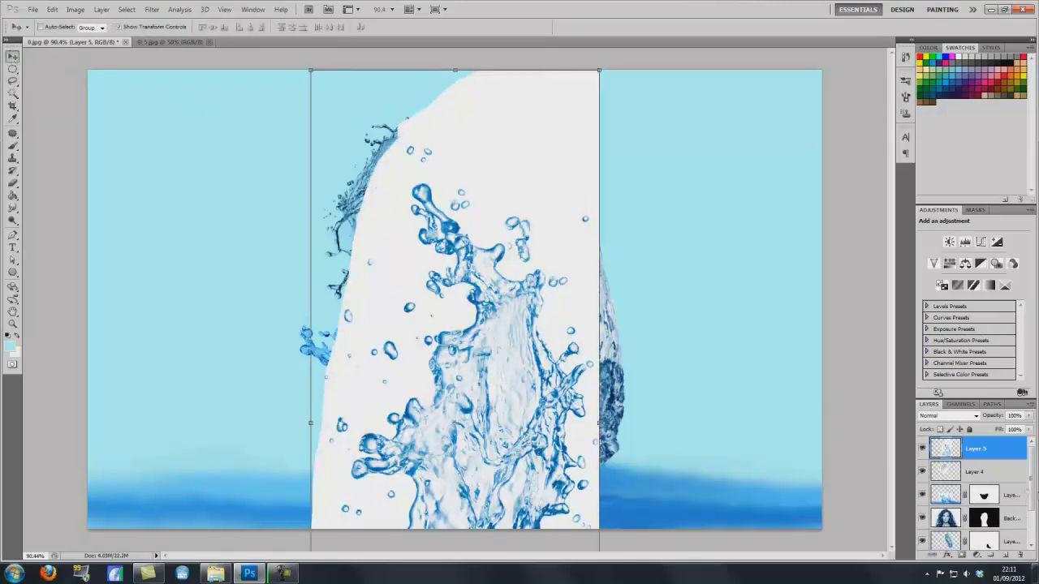
{"action": "left_click", "coordinate": [966, 417]}
{"action": "left_click", "coordinate": [942, 169]}
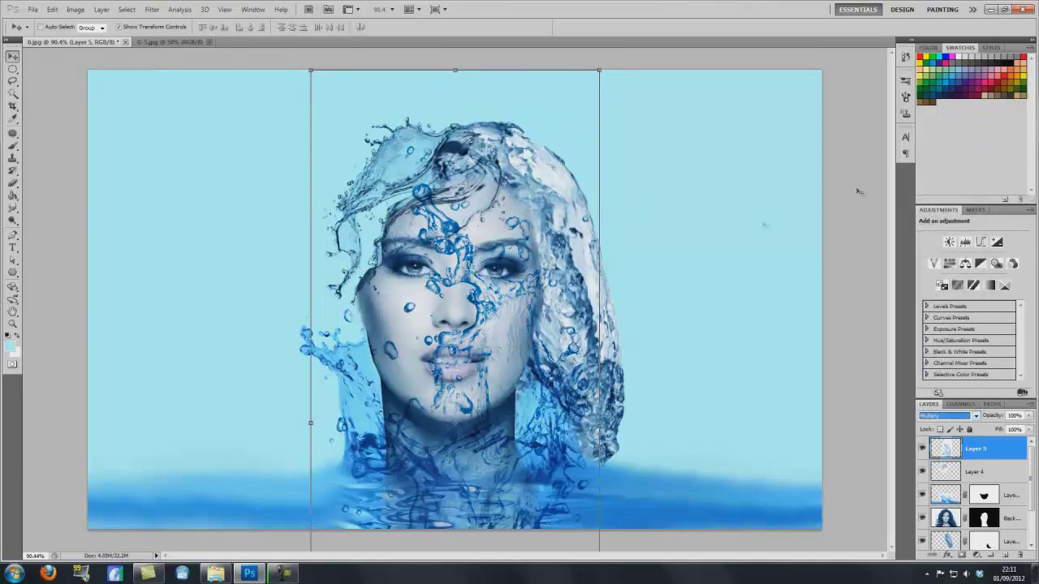
Step: Rotate the new splash to about -165.9°, scale it to about 59.6% and place it as hair along the left side of the face
{"action": "left_click_drag", "start_coordinate": [493, 386], "coordinate": [512, 394]}
{"action": "left_click_drag", "start_coordinate": [317, 483], "coordinate": [574, 232]}
{"action": "left_click_drag", "start_coordinate": [508, 215], "coordinate": [306, 361]}
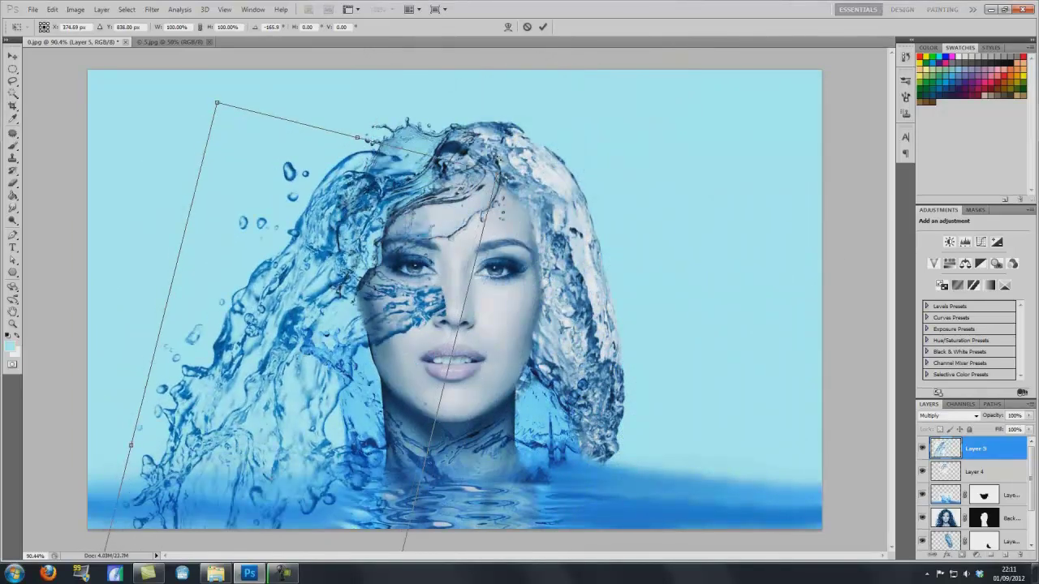
{"action": "left_click_drag", "start_coordinate": [497, 172], "coordinate": [353, 368]}
{"action": "left_click_drag", "start_coordinate": [231, 486], "coordinate": [377, 232]}
{"action": "left_click_drag", "start_coordinate": [496, 120], "coordinate": [458, 172]}
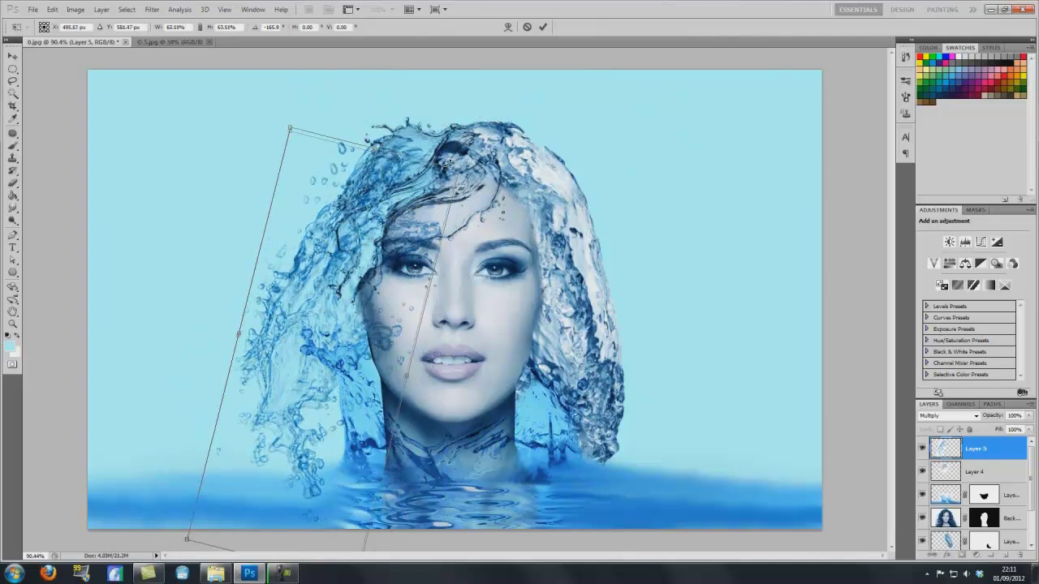
{"action": "left_click_drag", "start_coordinate": [339, 280], "coordinate": [351, 252]}
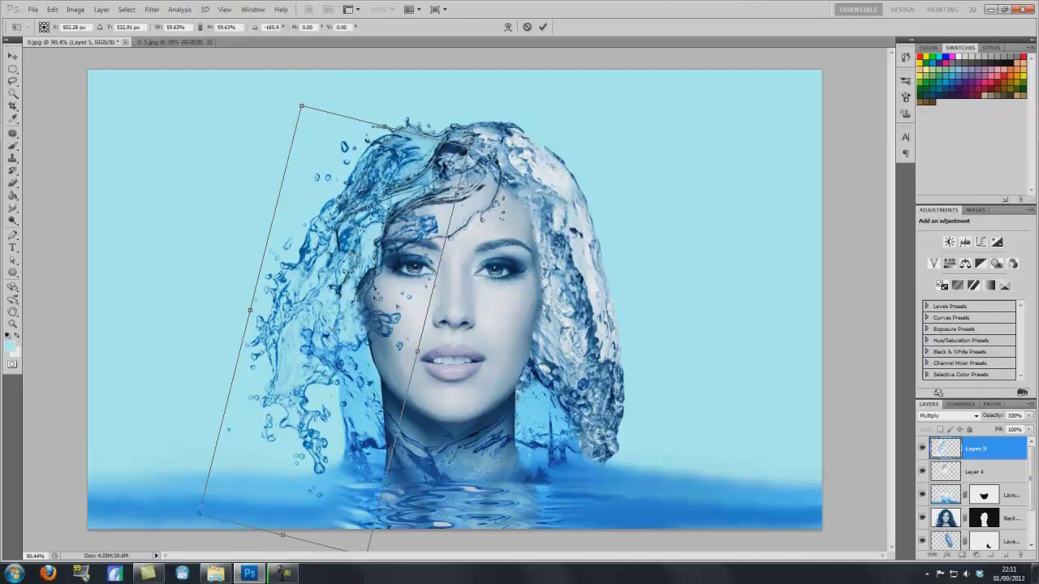
Step: Rotate the hair splash further to about -170.6° and lower it slightly against the forehead splash
{"action": "left_click_drag", "start_coordinate": [462, 248], "coordinate": [461, 237]}
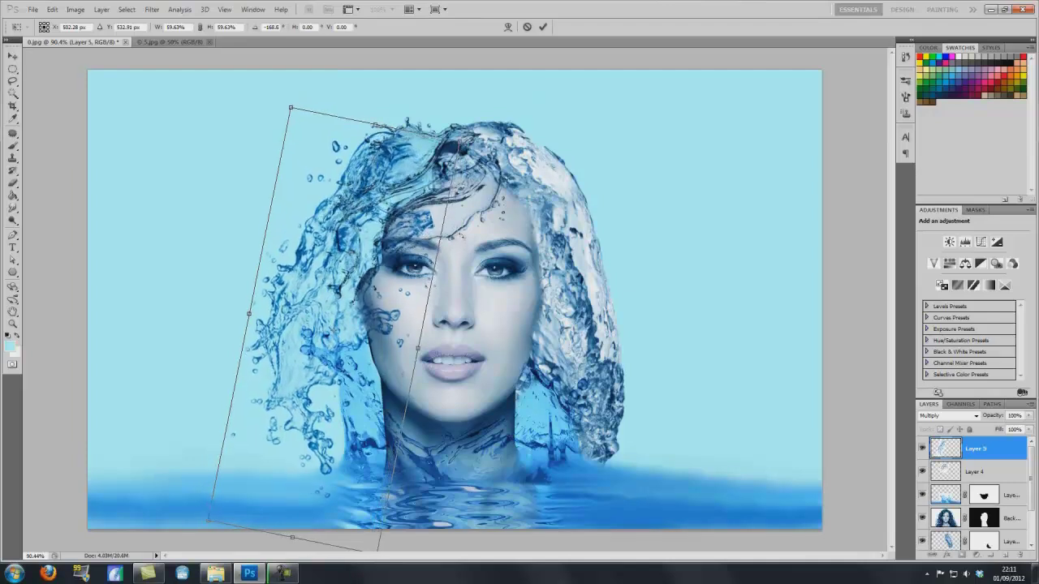
{"action": "left_click_drag", "start_coordinate": [358, 247], "coordinate": [364, 268]}
{"action": "left_click_drag", "start_coordinate": [463, 269], "coordinate": [467, 273]}
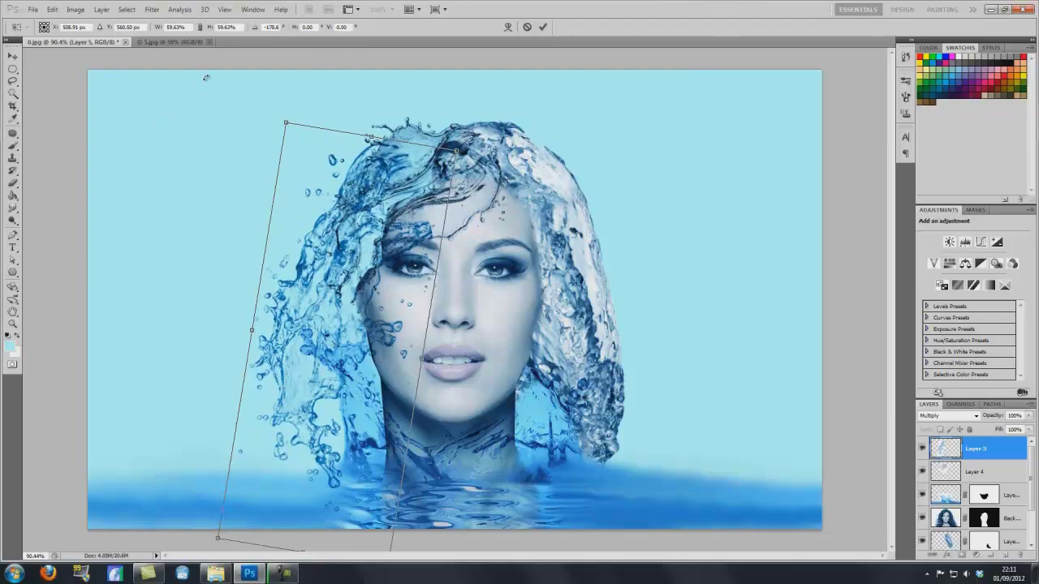
Step: Warp the hair splash slightly to follow the left contour of the head and apply the transformation
{"action": "left_click", "coordinate": [508, 27]}
{"action": "left_click_drag", "start_coordinate": [291, 317], "coordinate": [298, 331]}
{"action": "left_click_drag", "start_coordinate": [313, 455], "coordinate": [317, 463]}
{"action": "left_click_drag", "start_coordinate": [370, 359], "coordinate": [378, 358]}
{"action": "left_click_drag", "start_coordinate": [336, 216], "coordinate": [322, 213]}
{"action": "left_click", "coordinate": [545, 28]}
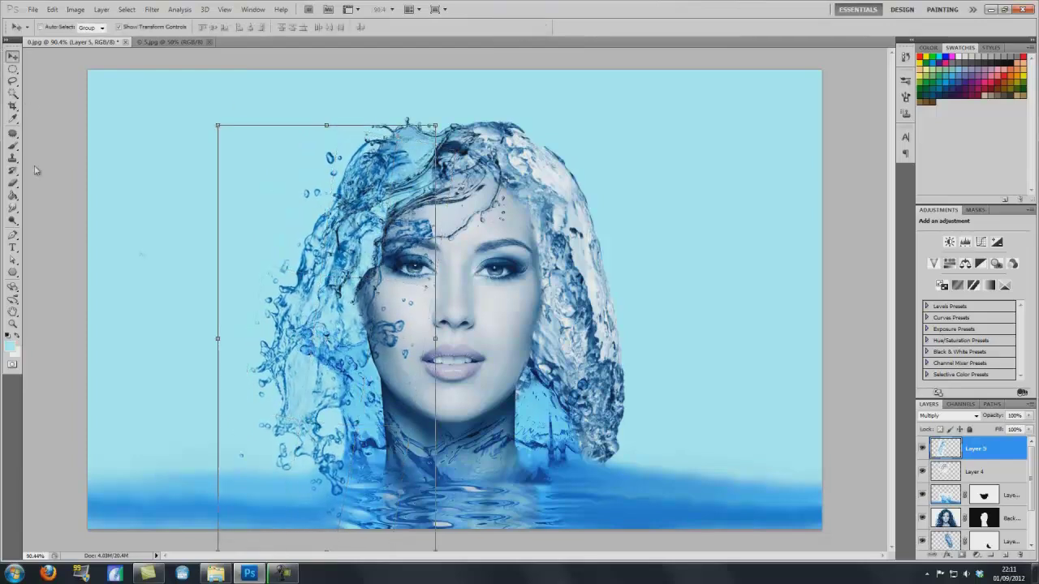
Step: Add layer masks to both Layer 5 and Layer 4, leaving Layer 5's mask active
{"action": "left_click", "coordinate": [961, 555]}
{"action": "left_click", "coordinate": [977, 474]}
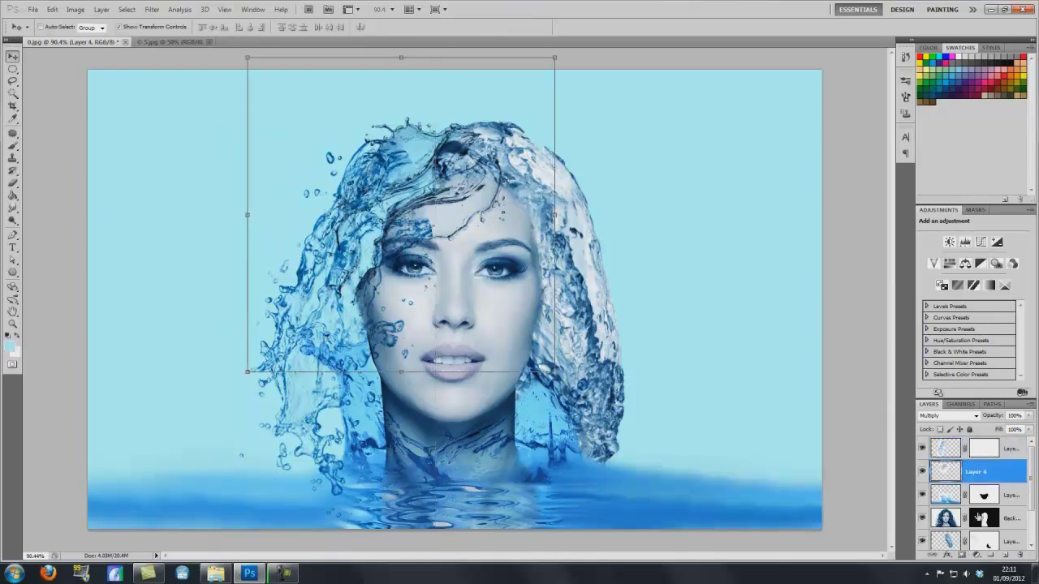
{"action": "left_click", "coordinate": [978, 447]}
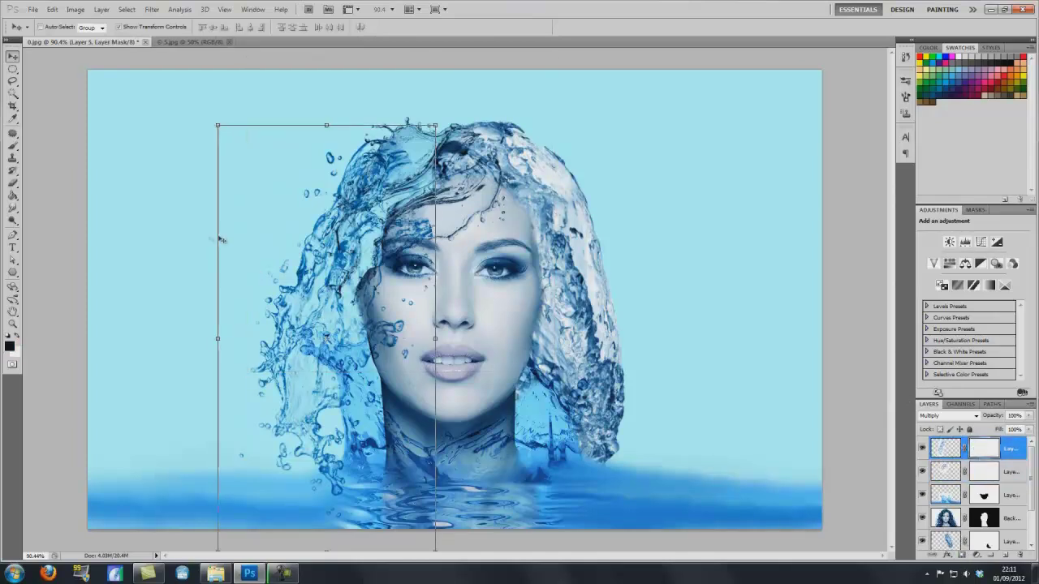
Step: Paint black on Layer 5's mask to hide the splash over the forehead, the top of the head and the left cheek
{"action": "left_click", "coordinate": [13, 146]}
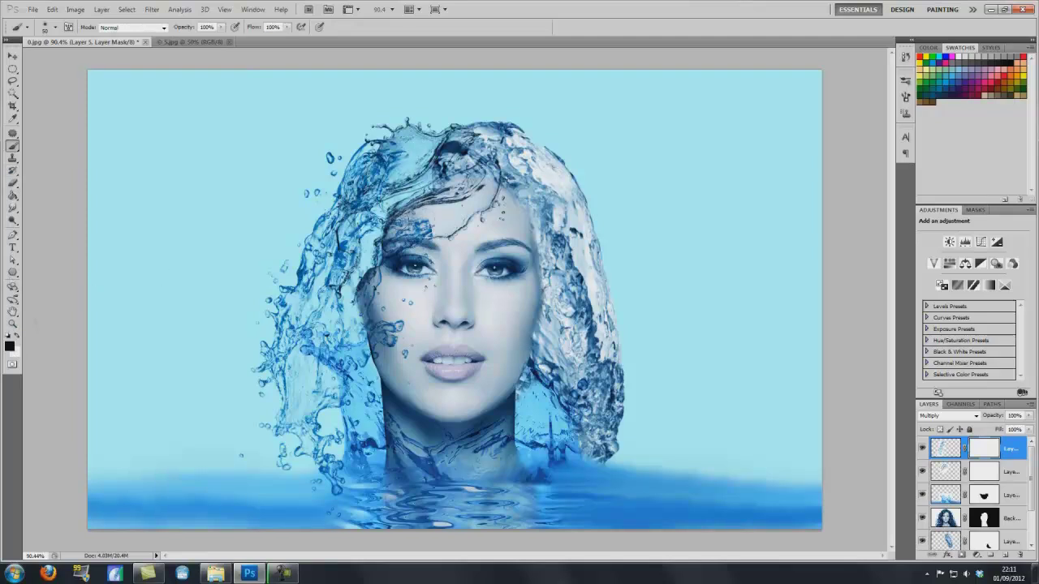
{"action": "mouse_move", "coordinate": [420, 225]}
{"action": "left_mouse_down"}
{"action": "mouse_move", "coordinate": [396, 240]}
{"action": "mouse_move", "coordinate": [383, 164]}
{"action": "mouse_move", "coordinate": [396, 154]}
{"action": "mouse_move", "coordinate": [375, 161]}
{"action": "mouse_move", "coordinate": [388, 181]}
{"action": "mouse_move", "coordinate": [398, 173]}
{"action": "left_mouse_up"}
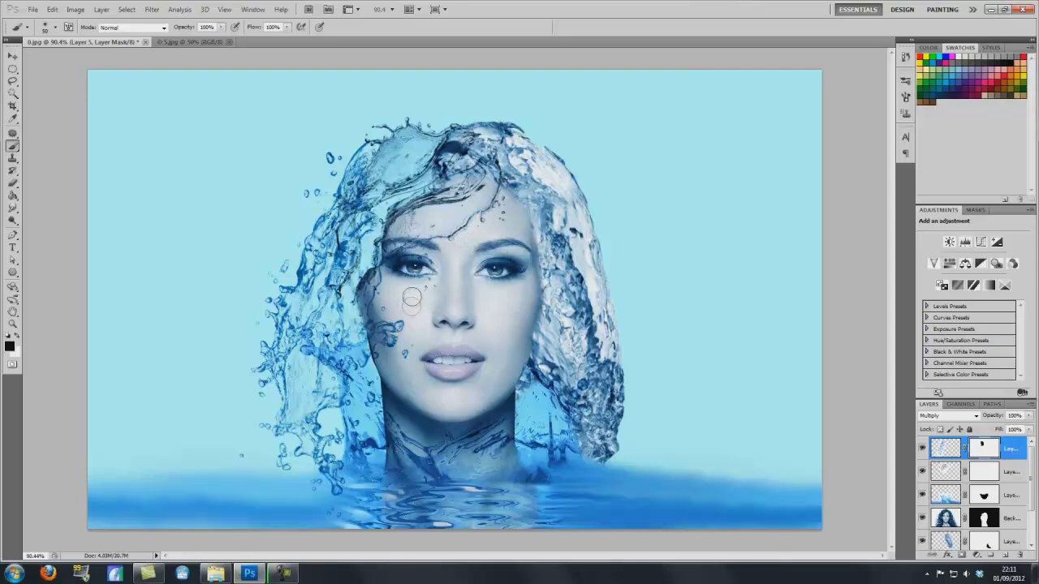
{"action": "mouse_move", "coordinate": [425, 293]}
{"action": "left_mouse_down"}
{"action": "mouse_move", "coordinate": [400, 309]}
{"action": "mouse_move", "coordinate": [417, 380]}
{"action": "mouse_move", "coordinate": [399, 377]}
{"action": "mouse_move", "coordinate": [384, 347]}
{"action": "left_mouse_up"}
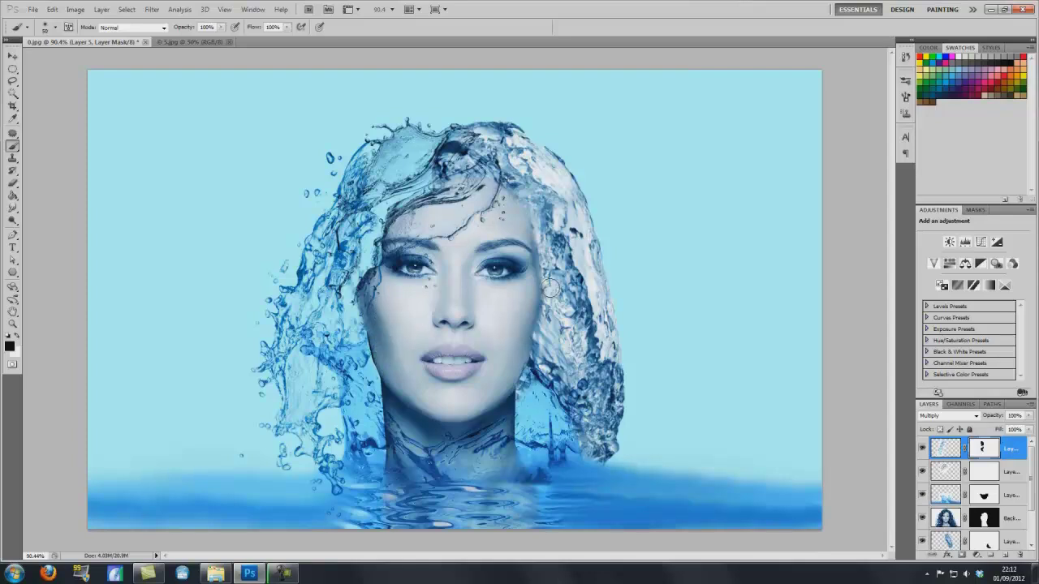
Step: Paint black on Layer 4's mask to hide stray splash beside the left temple, and reselect Layer 5's mask
{"action": "left_click", "coordinate": [946, 474]}
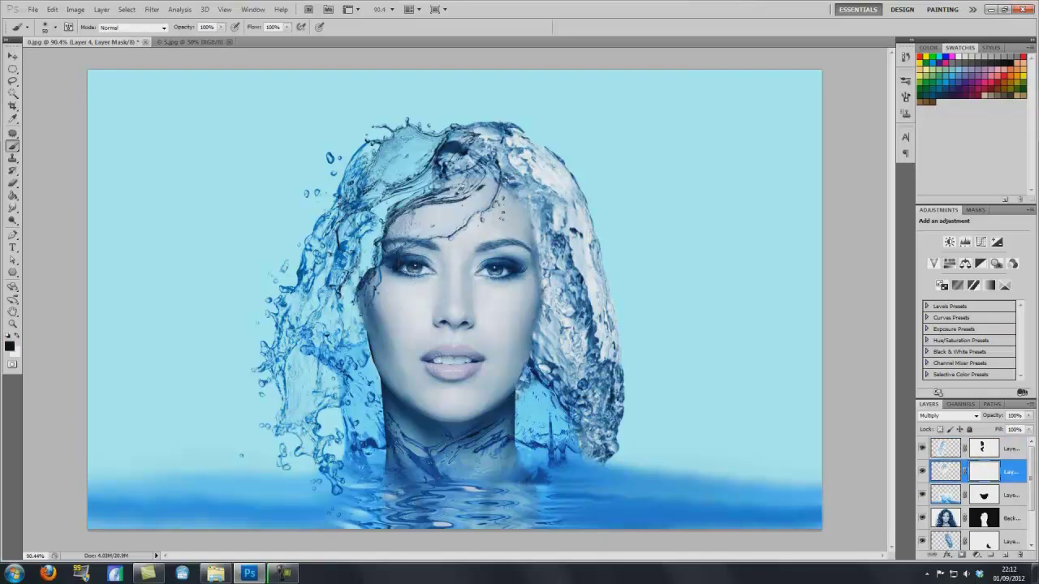
{"action": "left_click", "coordinate": [384, 293]}
{"action": "left_click", "coordinate": [973, 446]}
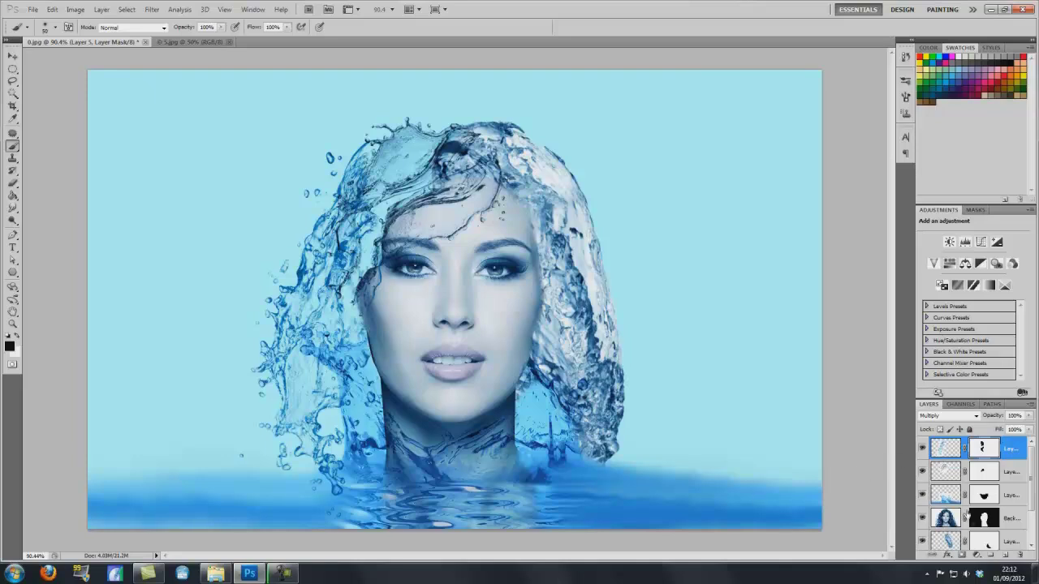
Step: Paint black on Layer 2's mask to hide the neck splash overlapping the lower end of the right water hair
{"action": "scroll", "coordinate": [985, 493], "scroll_direction": "down", "scroll_amount": 2}
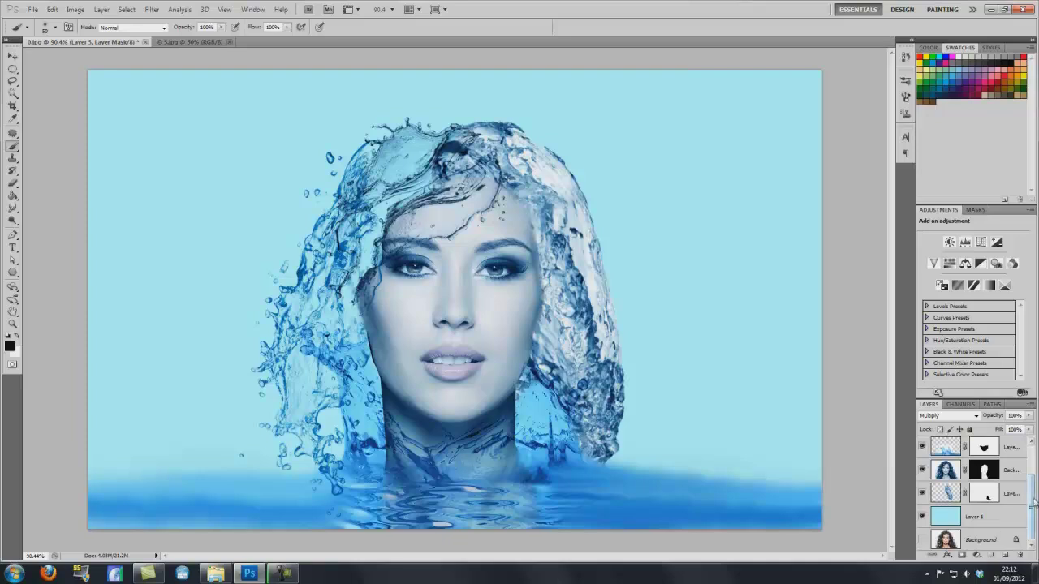
{"action": "left_click", "coordinate": [984, 449]}
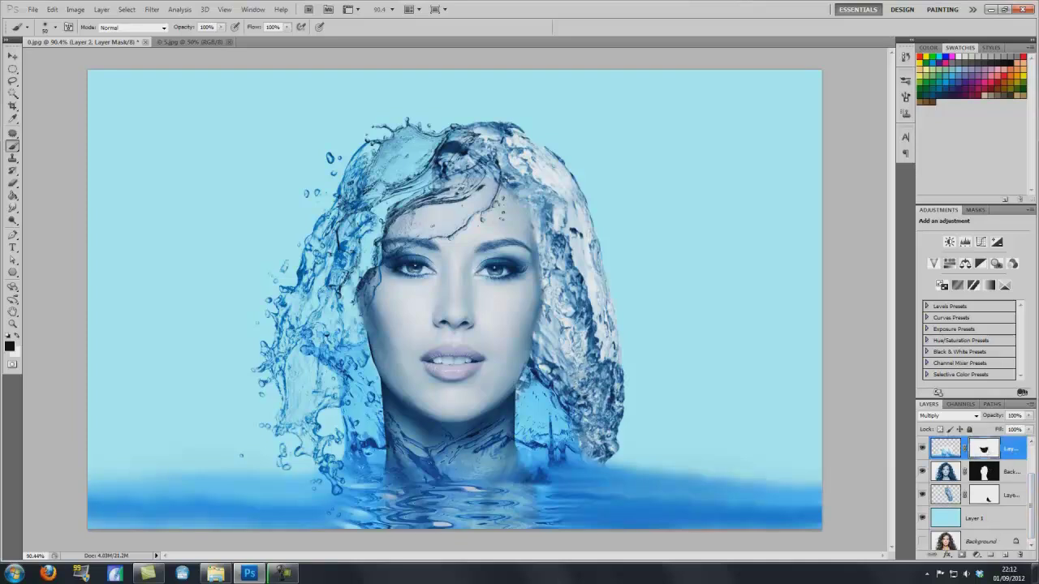
{"action": "left_click_drag", "start_coordinate": [580, 405], "coordinate": [573, 412]}
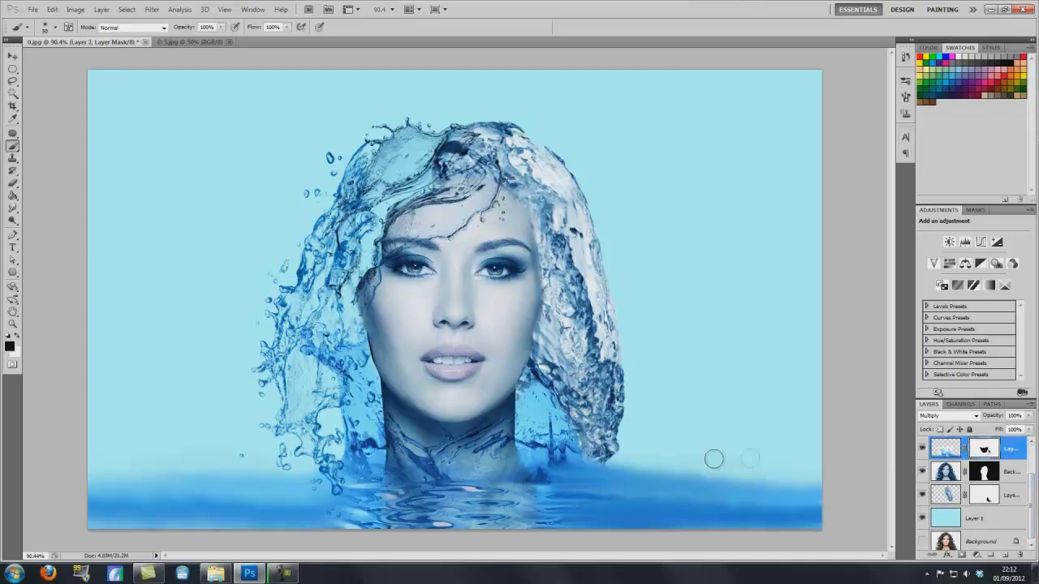
{"action": "scroll", "coordinate": [964, 450], "scroll_direction": "up", "scroll_amount": 2}
Step: Make Layer 5 active, then lasso and copy the narrow lower tail of the splash in 5.jpg and close that file
{"action": "left_click", "coordinate": [951, 449]}
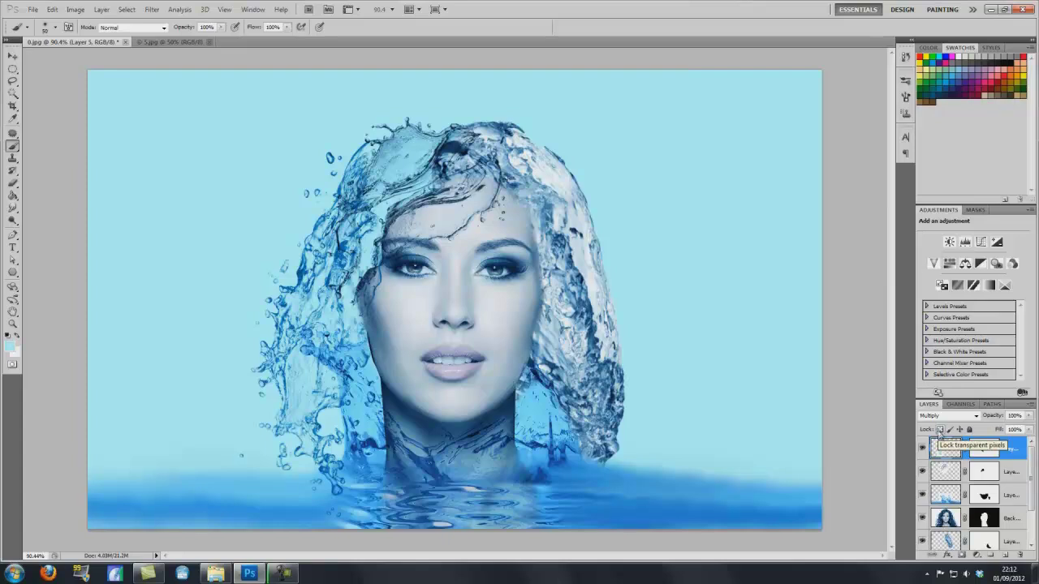
{"action": "left_click", "coordinate": [13, 56]}
{"action": "left_click", "coordinate": [170, 41]}
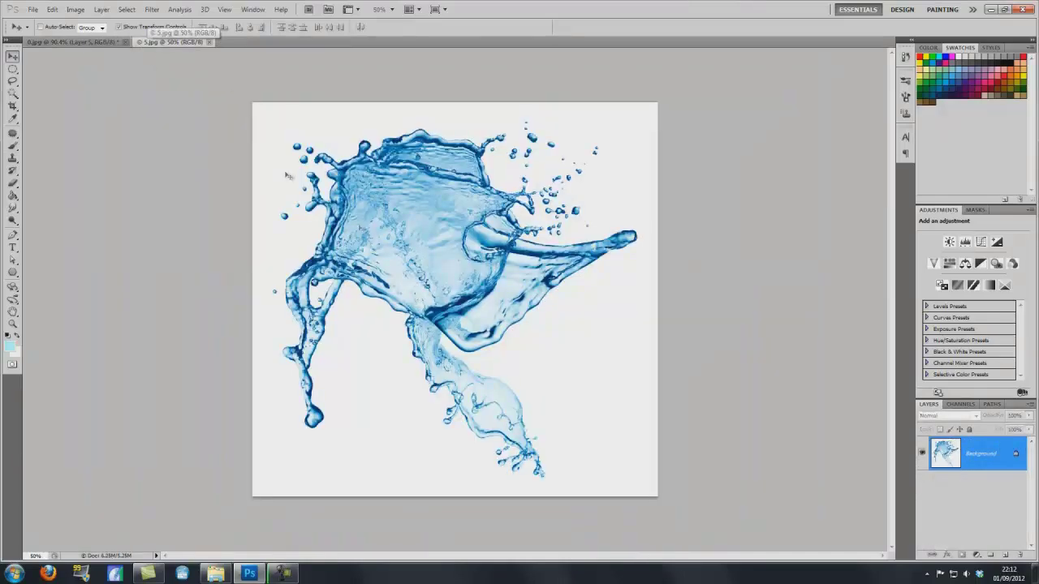
{"action": "left_click", "coordinate": [13, 82]}
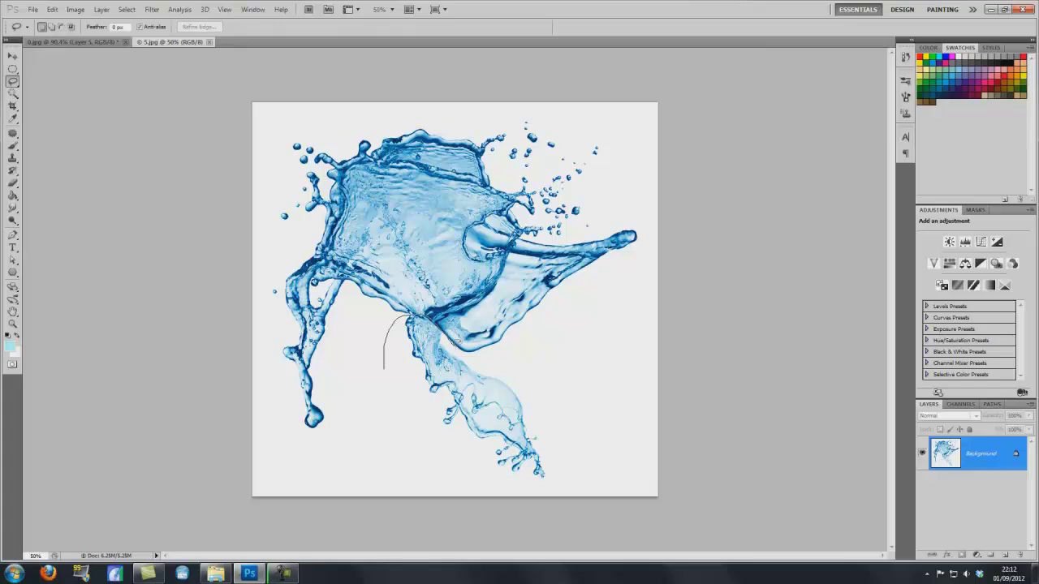
{"action": "mouse_move", "coordinate": [484, 365]}
{"action": "left_mouse_down"}
{"action": "mouse_move", "coordinate": [542, 409]}
{"action": "mouse_move", "coordinate": [552, 456]}
{"action": "mouse_move", "coordinate": [527, 487]}
{"action": "mouse_move", "coordinate": [465, 463]}
{"action": "mouse_move", "coordinate": [392, 372]}
{"action": "left_mouse_up"}
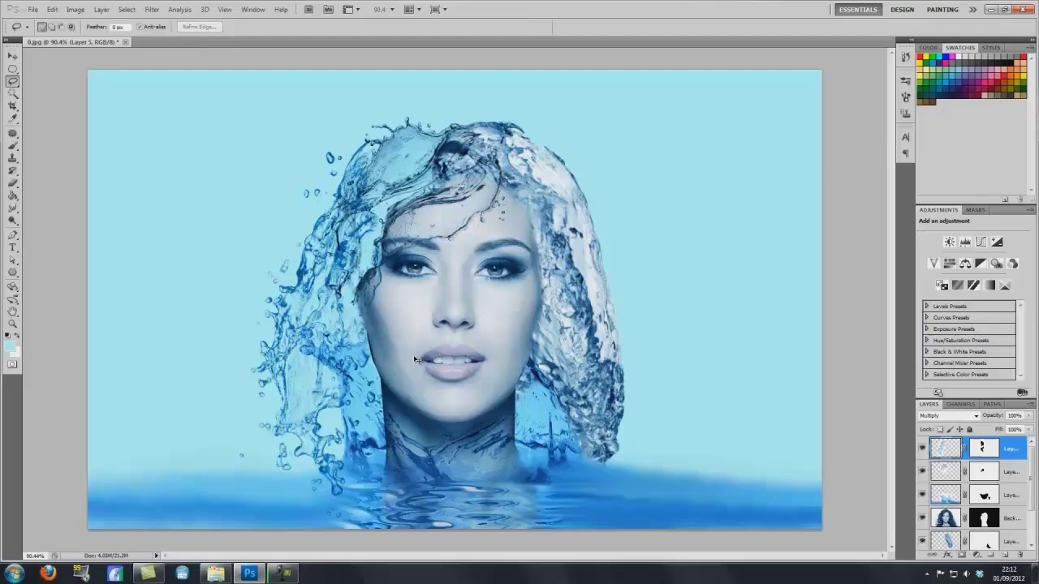
Step: Paste the copied splash as a new layer, move it over the face and set its blend mode to Multiply
{"action": "key", "text": "ctrl+v"}
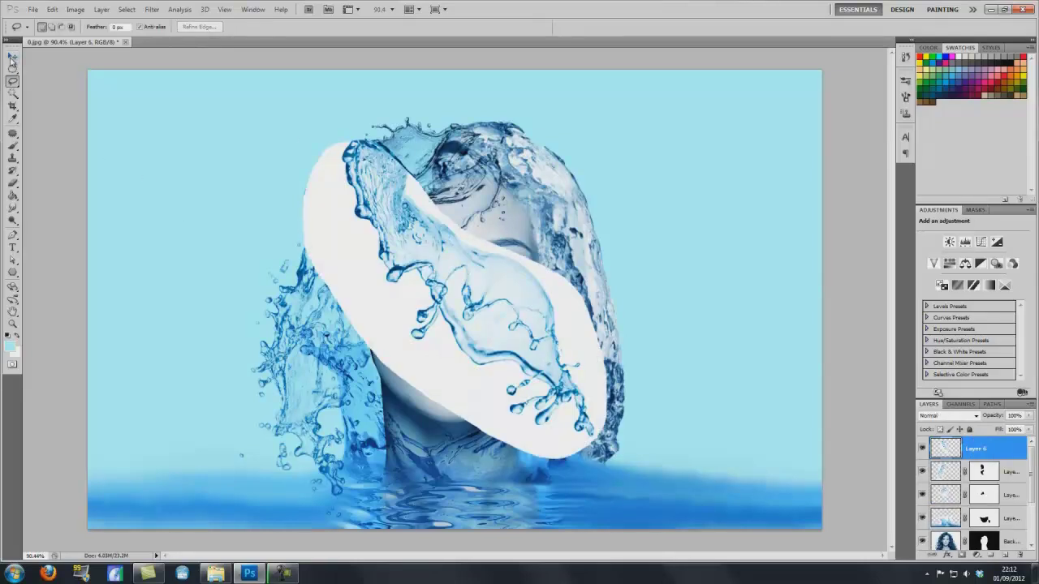
{"action": "left_click", "coordinate": [13, 57]}
{"action": "left_click_drag", "start_coordinate": [307, 224], "coordinate": [345, 234]}
{"action": "left_click", "coordinate": [931, 414]}
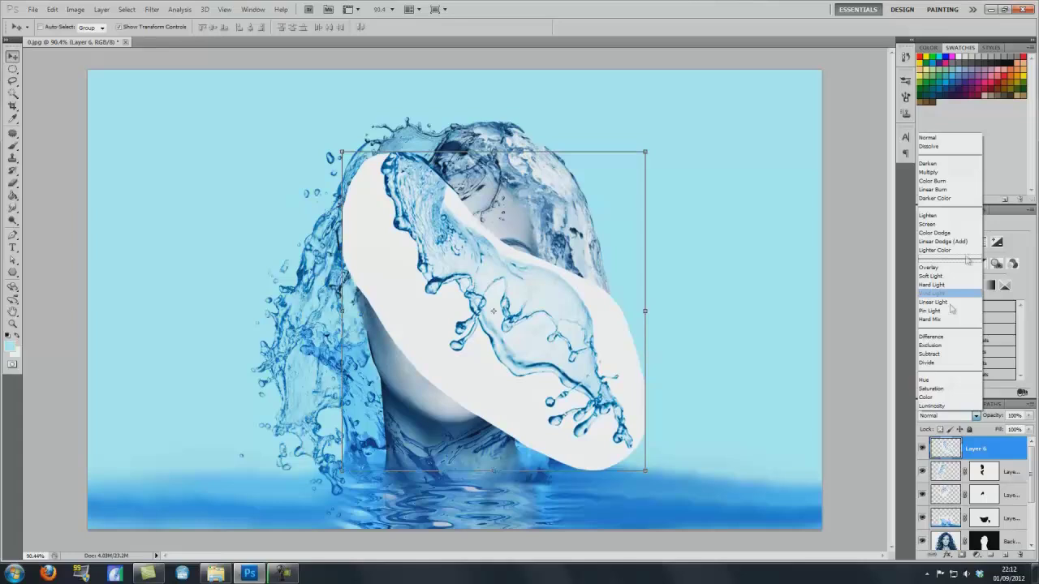
{"action": "left_click", "coordinate": [948, 177]}
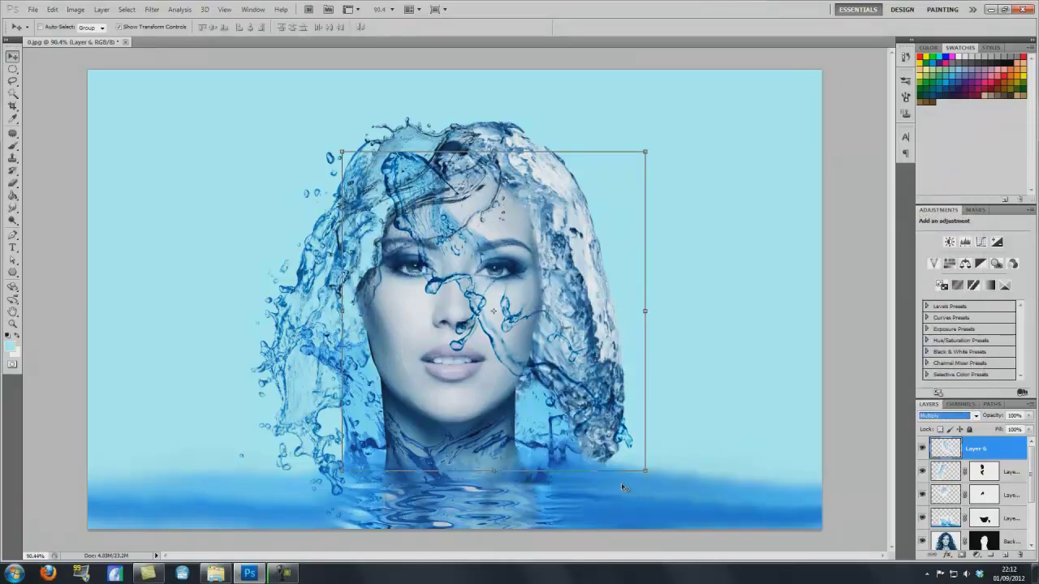
Step: Rotate the pasted splash to about -176°, scale it to about 38% and place it over the upper right water hair
{"action": "mouse_move", "coordinate": [622, 487]}
{"action": "left_mouse_down"}
{"action": "mouse_move", "coordinate": [554, 521]}
{"action": "mouse_move", "coordinate": [623, 485]}
{"action": "left_mouse_up"}
{"action": "left_click_drag", "start_coordinate": [594, 433], "coordinate": [604, 397]}
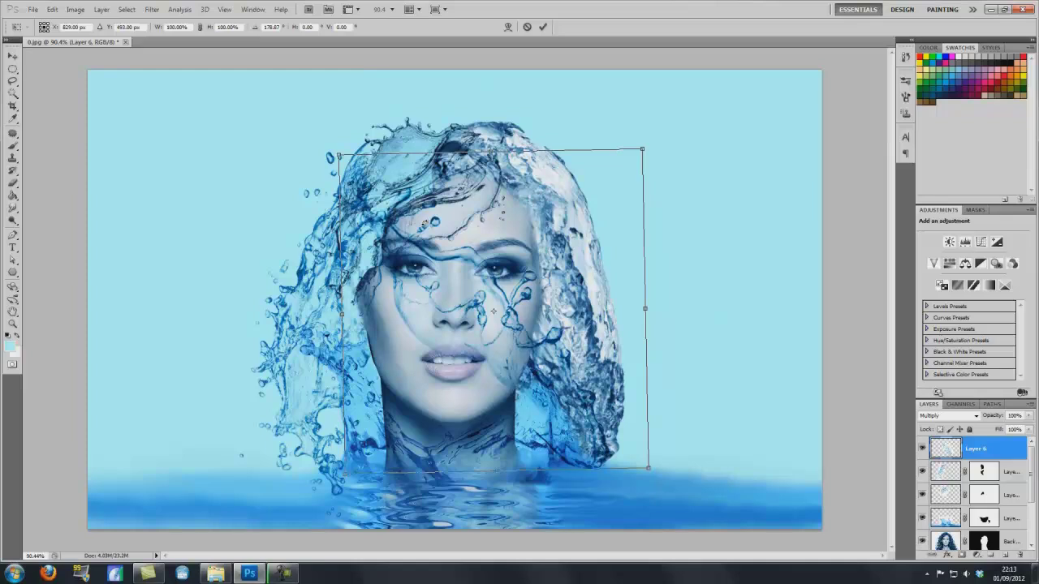
{"action": "left_click_drag", "start_coordinate": [643, 149], "coordinate": [517, 287]}
{"action": "left_click_drag", "start_coordinate": [432, 352], "coordinate": [530, 198]}
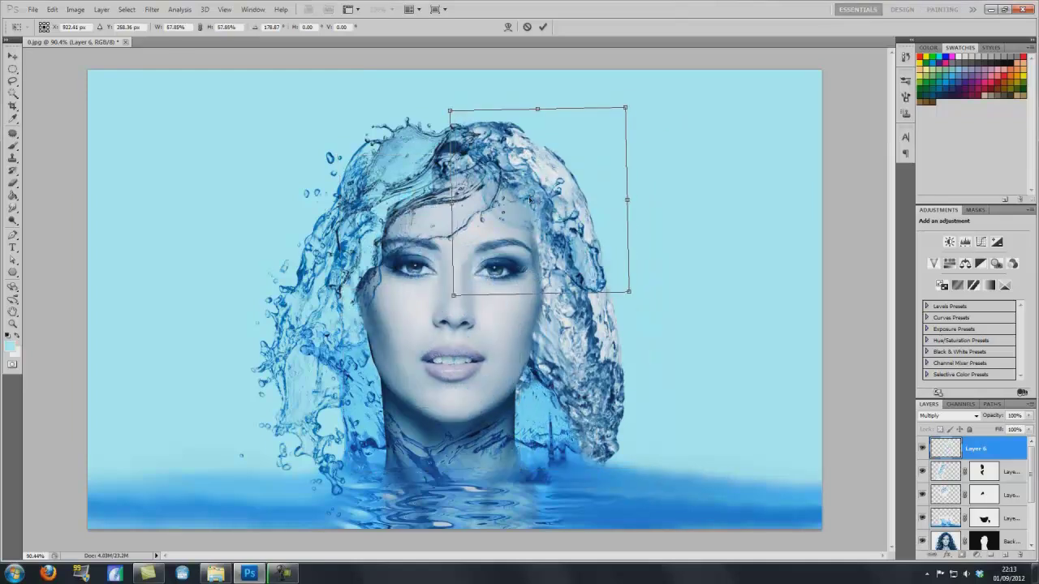
{"action": "left_click_drag", "start_coordinate": [625, 106], "coordinate": [567, 170]}
{"action": "left_click_drag", "start_coordinate": [468, 274], "coordinate": [493, 241]}
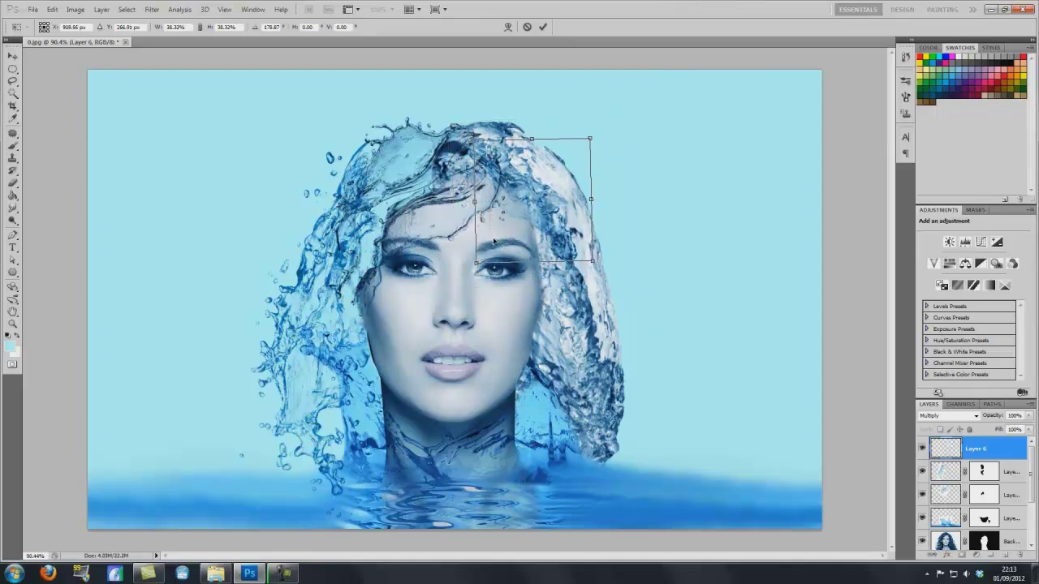
{"action": "left_click_drag", "start_coordinate": [624, 221], "coordinate": [617, 229]}
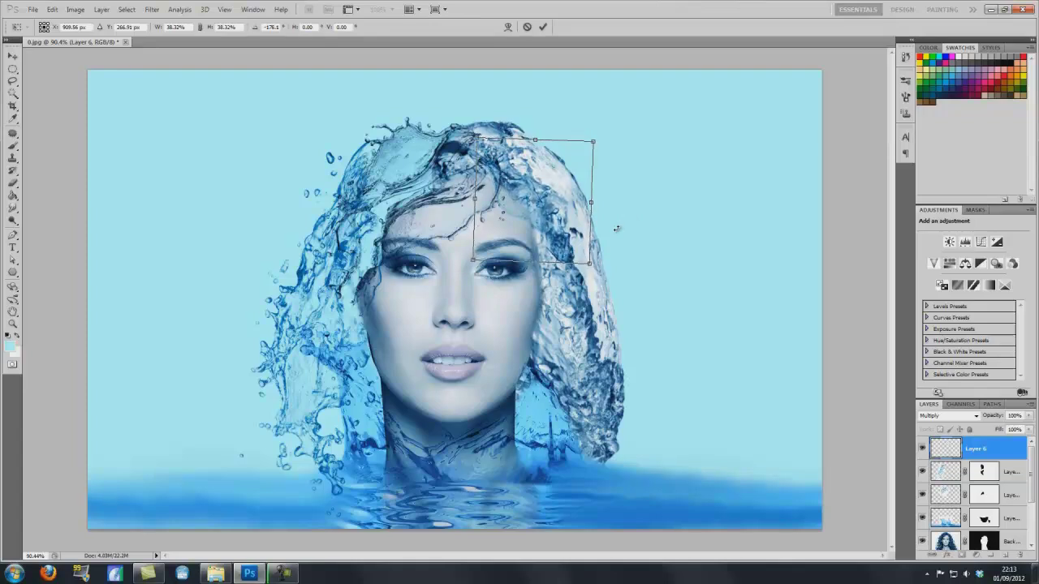
Step: Warp the small splash slightly inward to follow the curve of the hairline above the right eye
{"action": "left_click", "coordinate": [508, 27]}
{"action": "left_click_drag", "start_coordinate": [511, 172], "coordinate": [499, 167]}
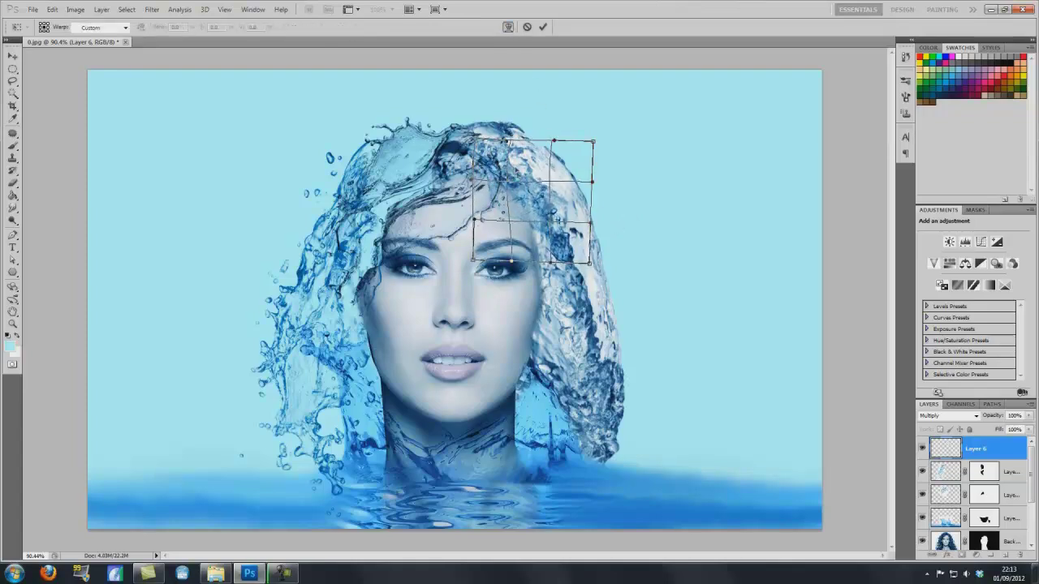
{"action": "left_click_drag", "start_coordinate": [558, 221], "coordinate": [527, 212]}
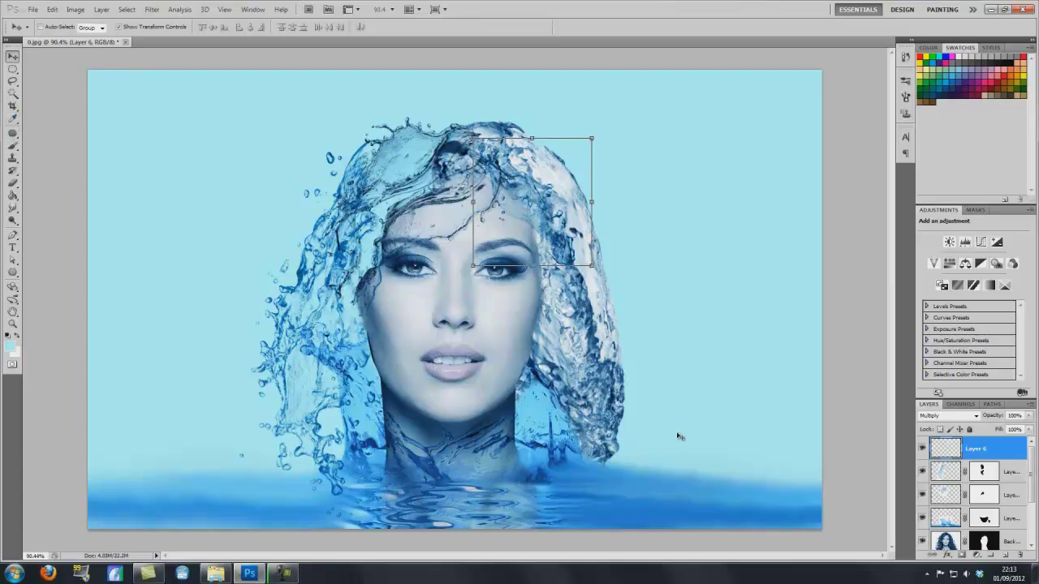
Step: Add a mask to Layer 6 and paint black on it to hide splash spilling over the right water hair
{"action": "left_click", "coordinate": [961, 555]}
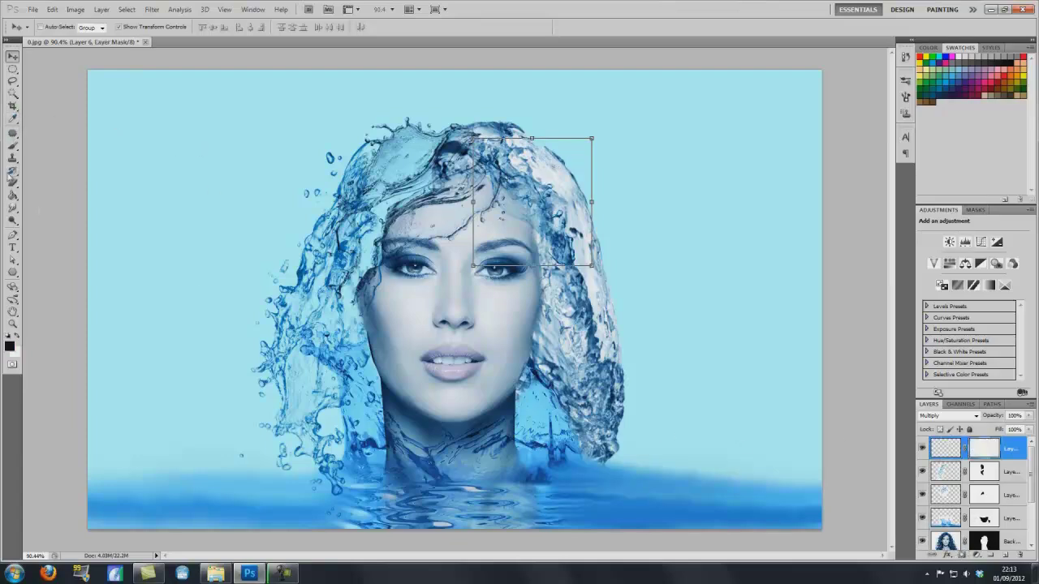
{"action": "left_click", "coordinate": [13, 146]}
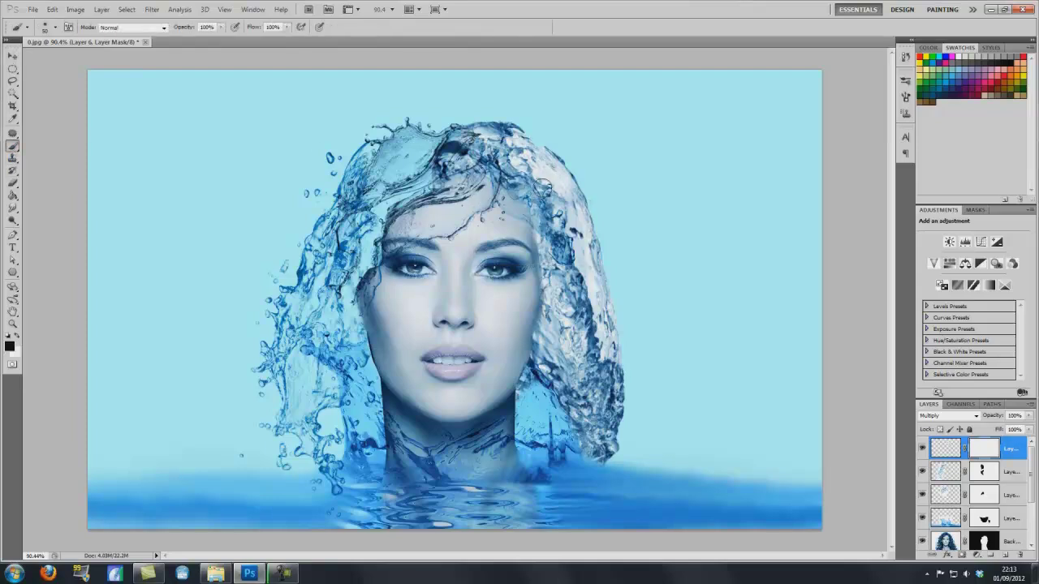
{"action": "mouse_move", "coordinate": [554, 261]}
{"action": "left_mouse_down"}
{"action": "mouse_move", "coordinate": [581, 254]}
{"action": "mouse_move", "coordinate": [568, 271]}
{"action": "left_mouse_up"}
{"action": "mouse_move", "coordinate": [574, 229]}
{"action": "left_mouse_down"}
{"action": "mouse_move", "coordinate": [557, 184]}
{"action": "mouse_move", "coordinate": [555, 198]}
{"action": "mouse_move", "coordinate": [523, 165]}
{"action": "mouse_move", "coordinate": [553, 201]}
{"action": "mouse_move", "coordinate": [514, 158]}
{"action": "mouse_move", "coordinate": [498, 161]}
{"action": "mouse_move", "coordinate": [462, 227]}
{"action": "left_mouse_up"}
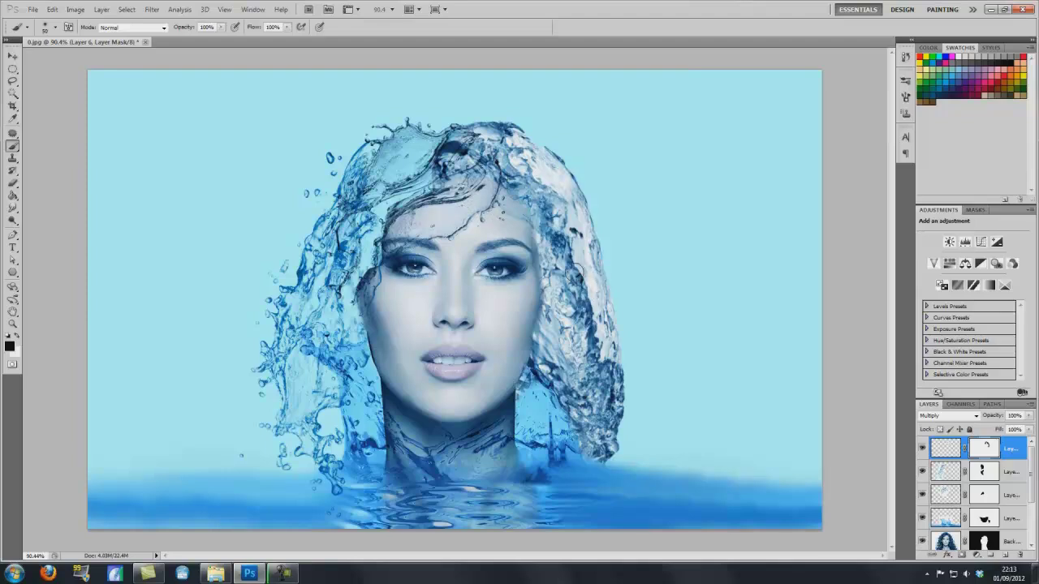
Step: Rotate the masked splash about 175°, shift it along the right hairline, and paint black on its mask to blend it in
{"action": "left_click", "coordinate": [13, 56]}
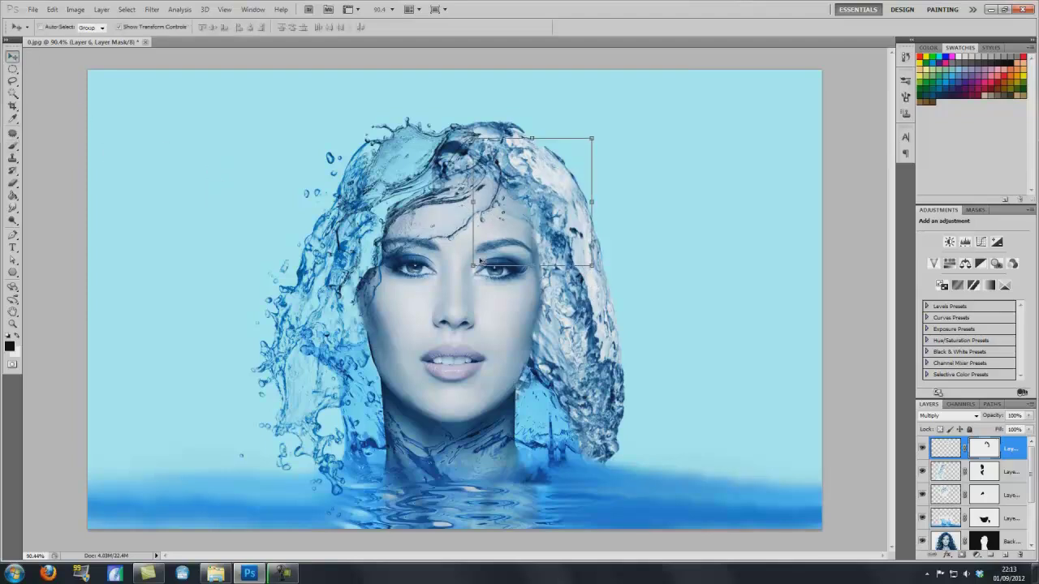
{"action": "key", "text": "ctrl+t"}
{"action": "left_click_drag", "start_coordinate": [567, 273], "coordinate": [500, 157]}
{"action": "left_click_drag", "start_coordinate": [553, 224], "coordinate": [537, 215]}
{"action": "left_click_drag", "start_coordinate": [566, 270], "coordinate": [555, 277]}
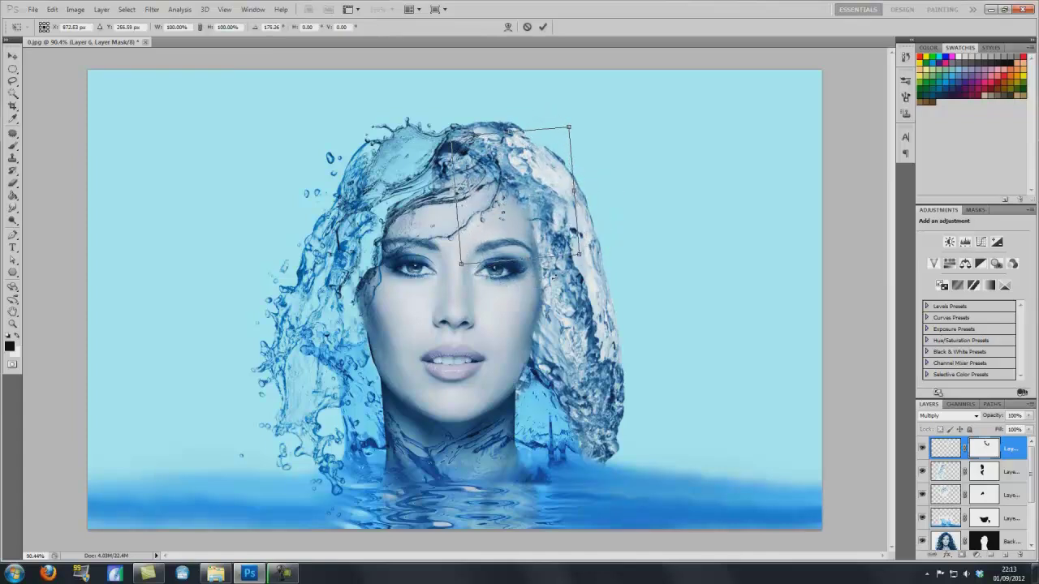
{"action": "left_click_drag", "start_coordinate": [531, 203], "coordinate": [533, 208]}
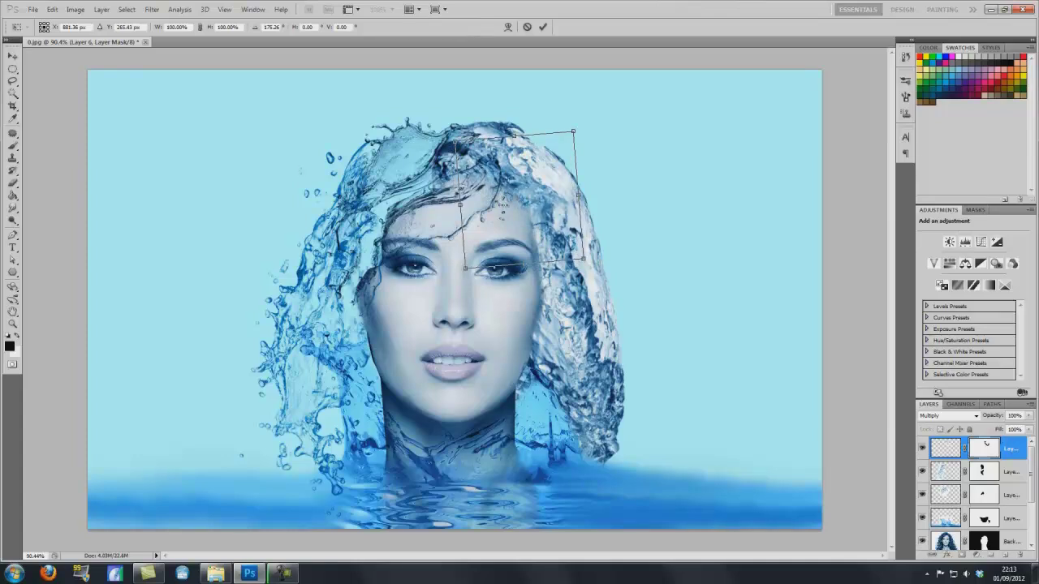
{"action": "left_click", "coordinate": [13, 146]}
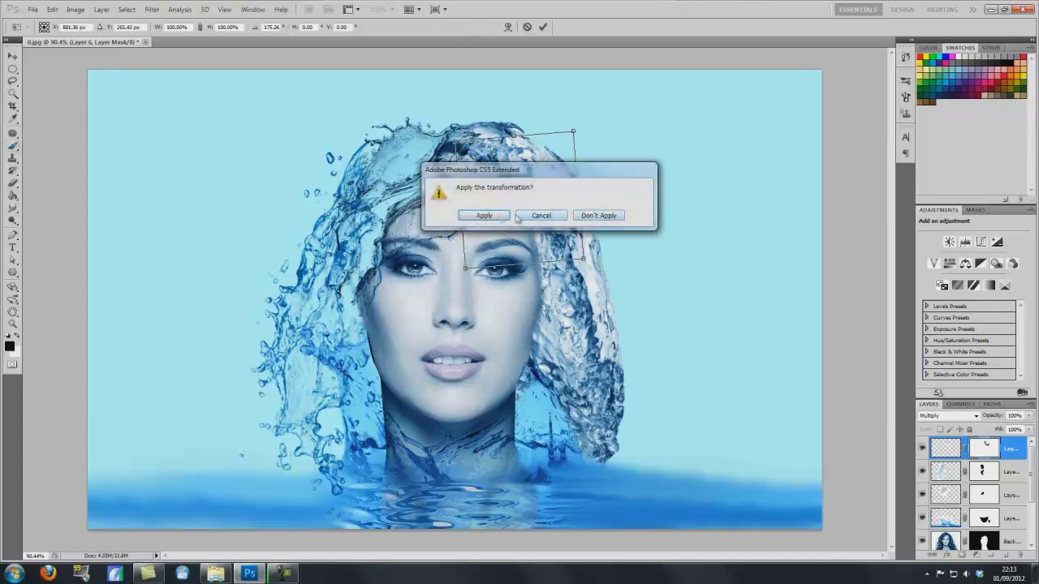
{"action": "left_click", "coordinate": [489, 215]}
{"action": "mouse_move", "coordinate": [572, 219]}
{"action": "left_mouse_down"}
{"action": "mouse_move", "coordinate": [572, 261]}
{"action": "mouse_move", "coordinate": [576, 227]}
{"action": "mouse_move", "coordinate": [561, 195]}
{"action": "left_mouse_up"}
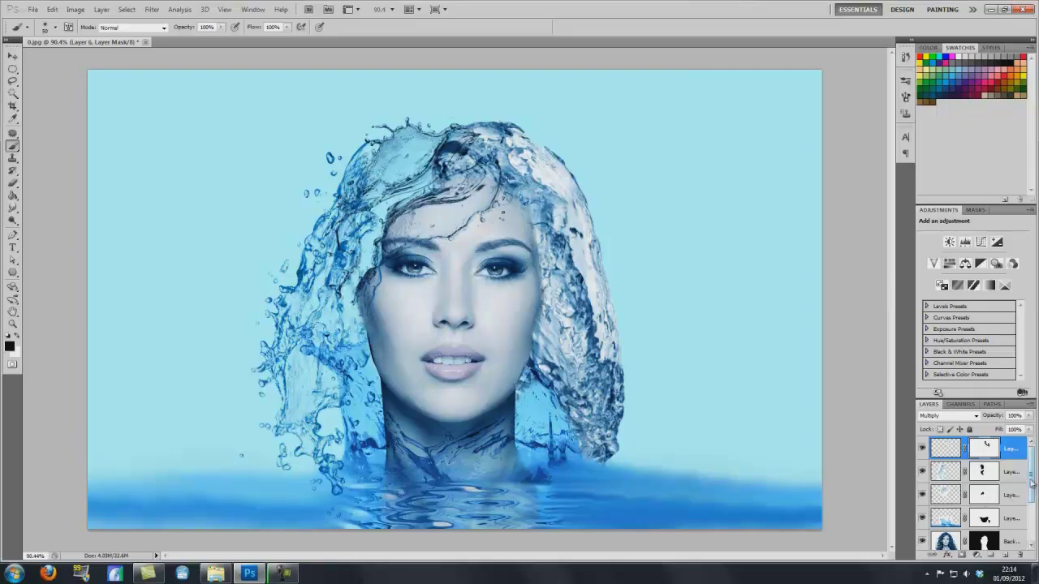
Step: Reduce the Background copy layer's saturation to -38 with Hue/Saturation
{"action": "left_click_drag", "start_coordinate": [1035, 484], "coordinate": [1032, 528]}
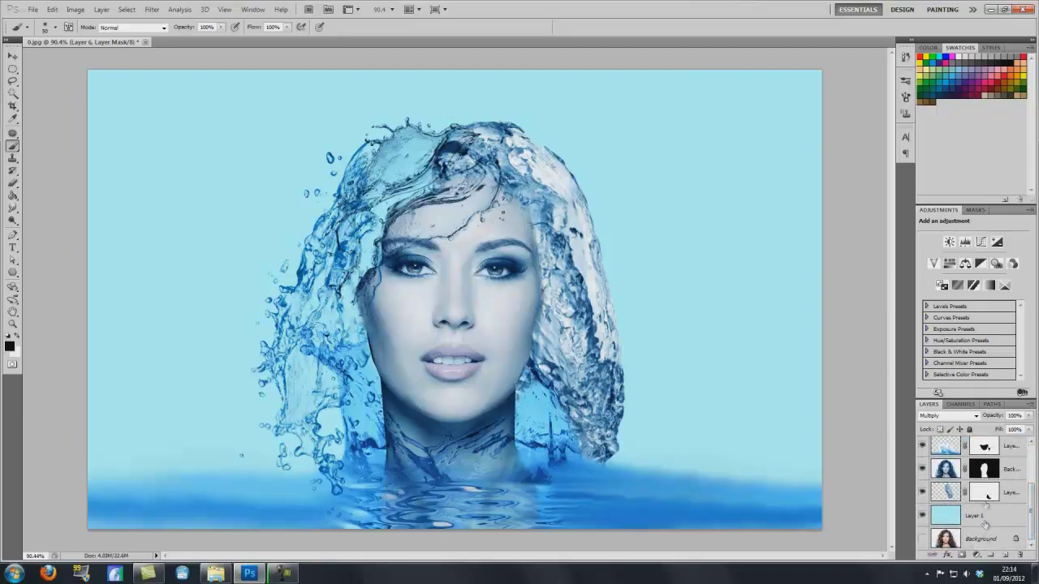
{"action": "left_click", "coordinate": [951, 472]}
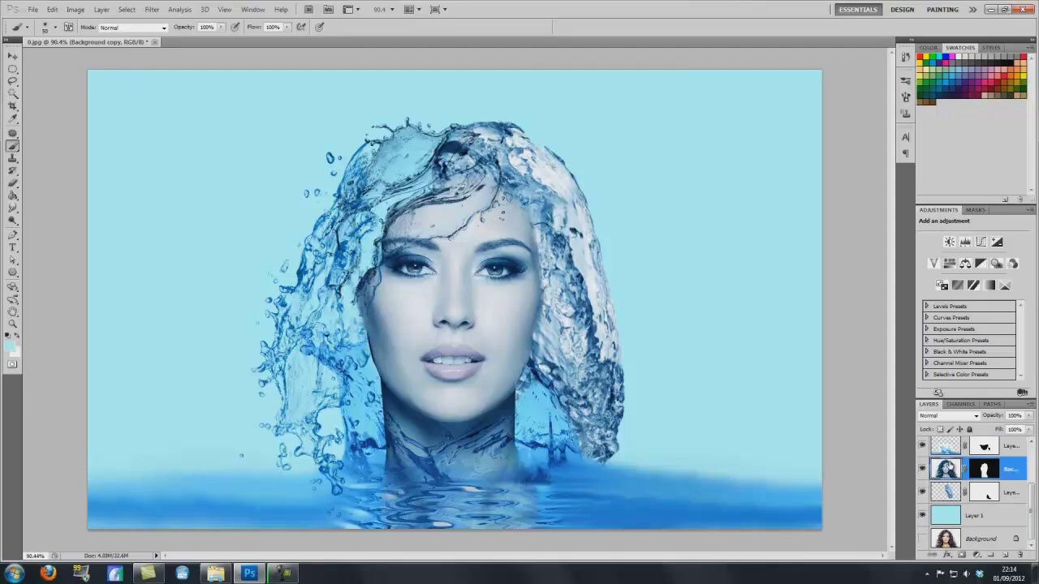
{"action": "key", "text": "ctrl+u"}
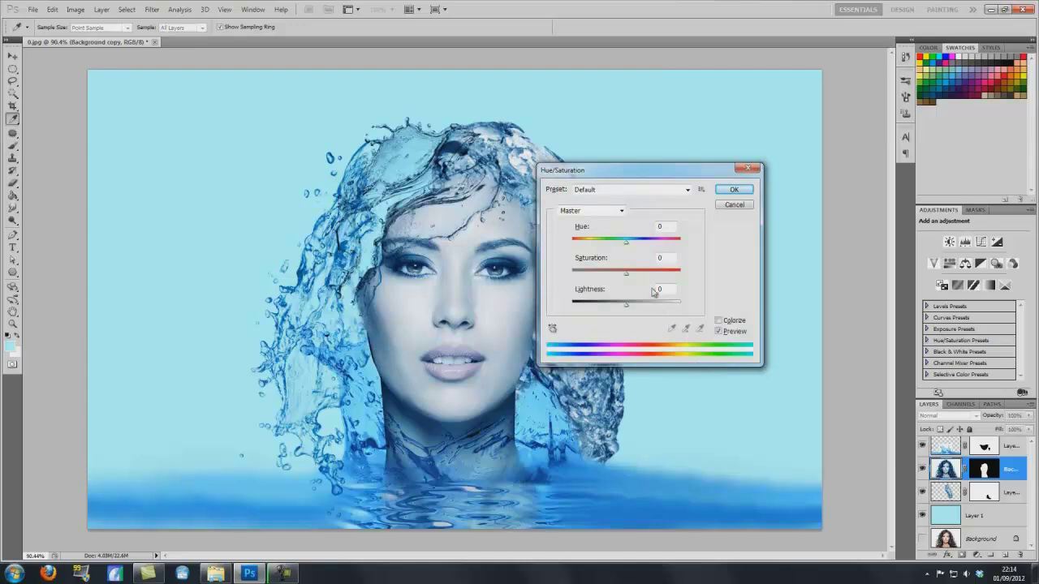
{"action": "left_click", "coordinate": [641, 259]}
{"action": "type", "text": "-38"}
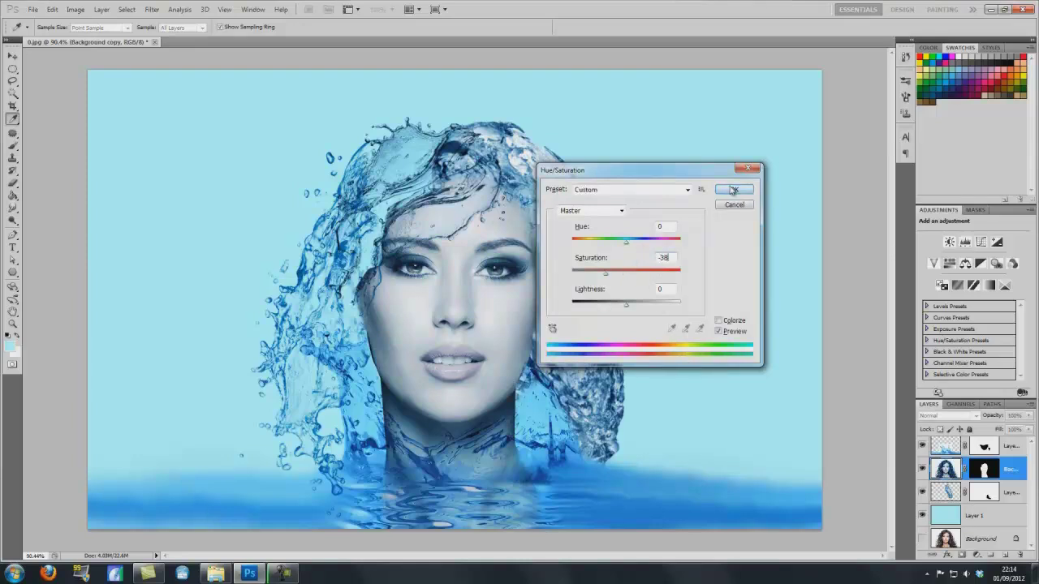
{"action": "left_click", "coordinate": [733, 190]}
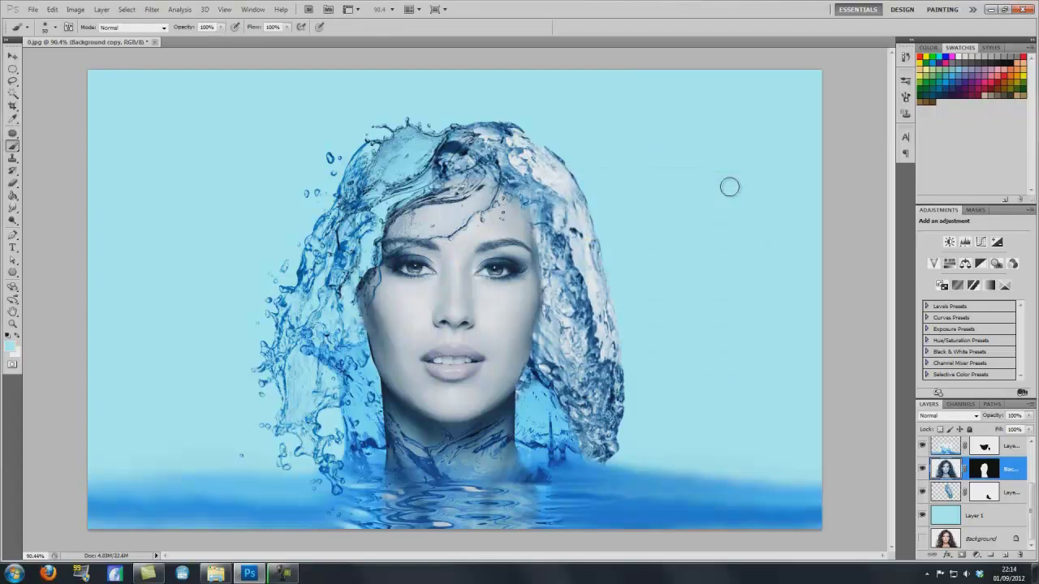
Step: Apply Color Balance to the Background copy midtones with Cyan/Red at -100 and Yellow/Blue at 75
{"action": "key", "text": "ctrl+b"}
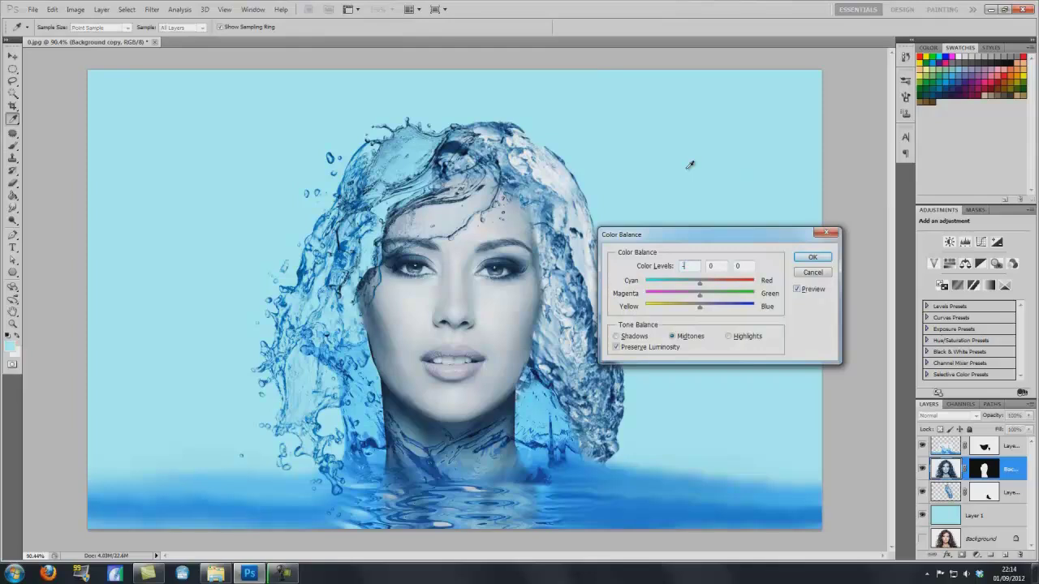
{"action": "type", "text": "-100"}
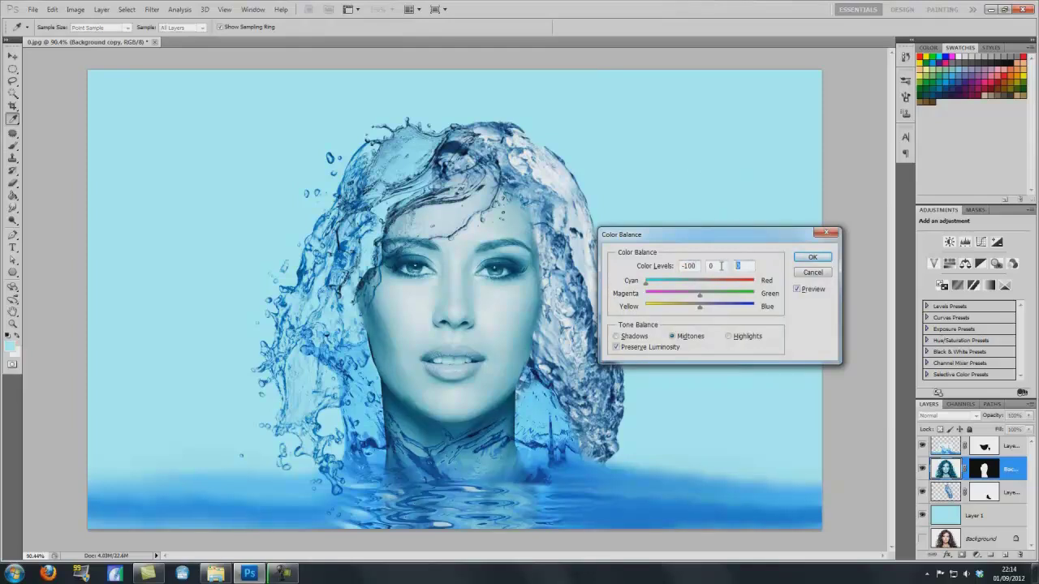
{"action": "type", "text": "75"}
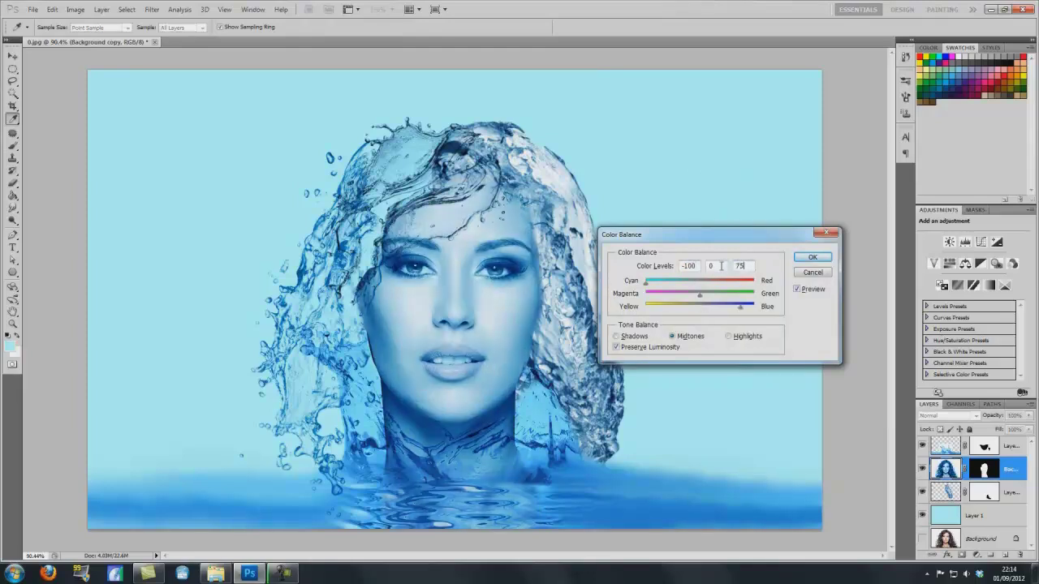
{"action": "left_click", "coordinate": [824, 258]}
{"action": "key", "text": "b"}
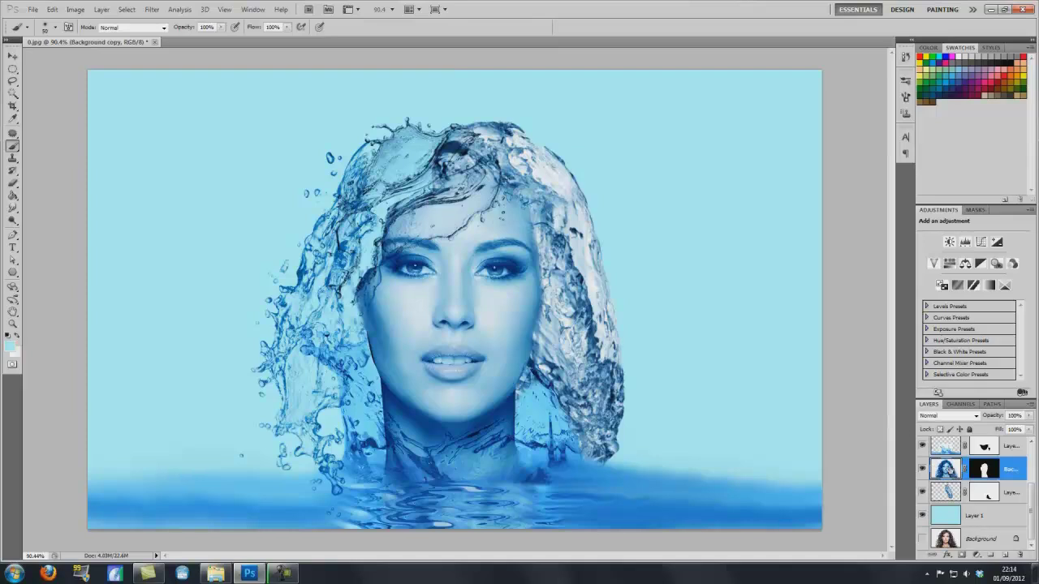
Step: Darken Layer 3, the right water hair, by setting the Levels midtone input to 0.84
{"action": "left_click", "coordinate": [950, 498]}
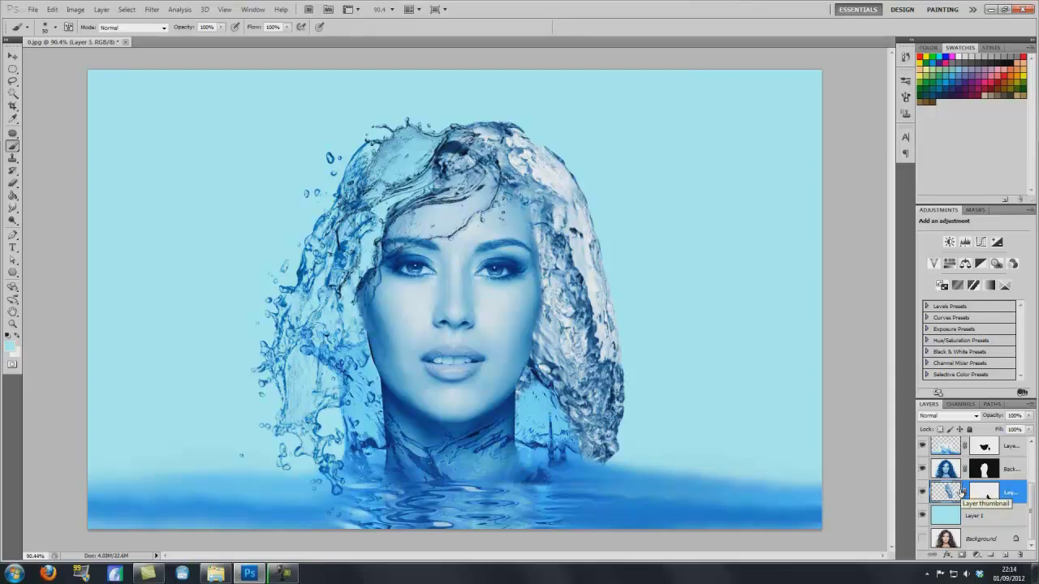
{"action": "key", "text": "ctrl+l"}
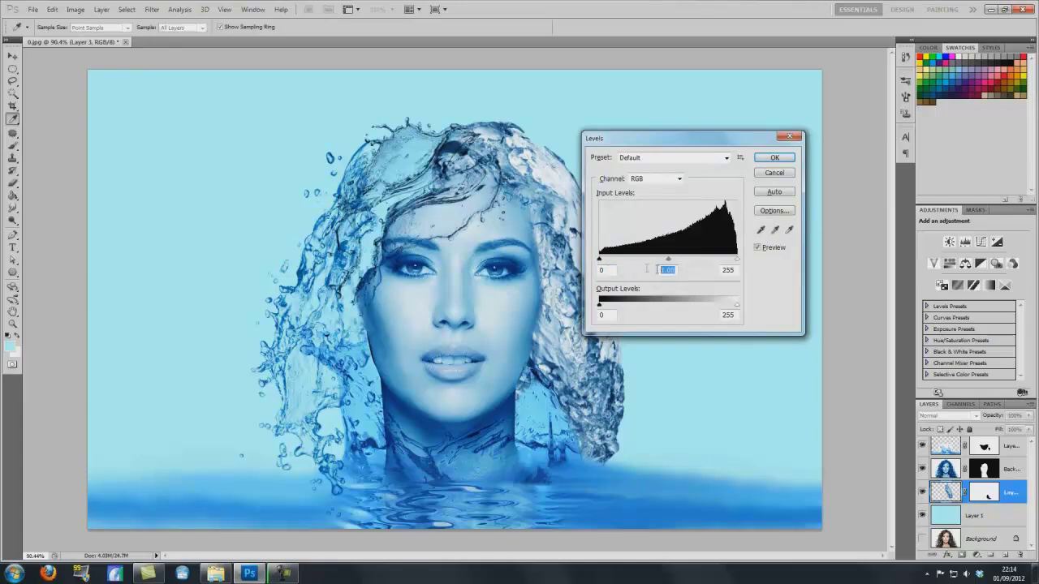
{"action": "type", "text": "0.84"}
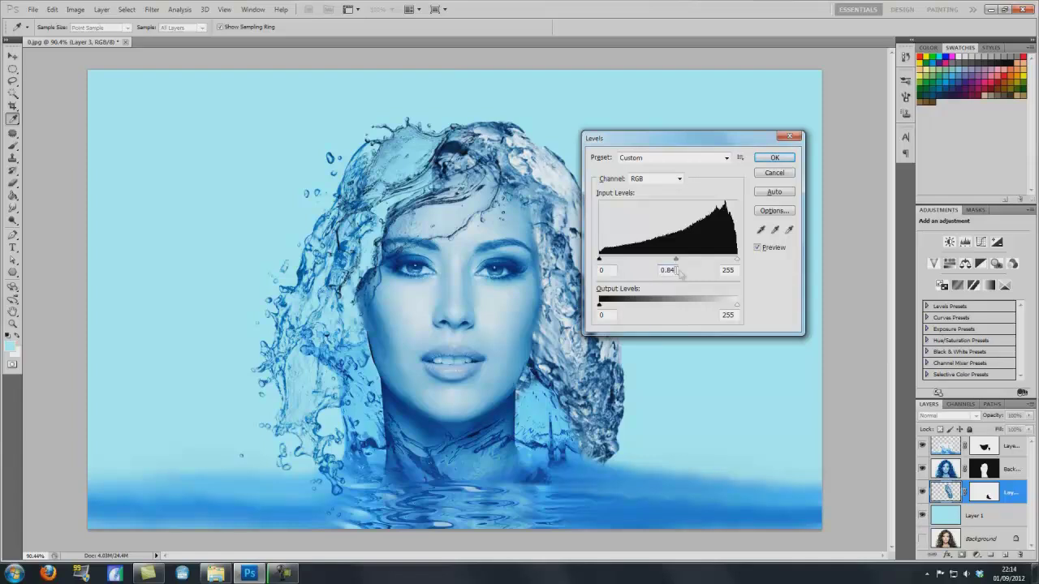
{"action": "left_click", "coordinate": [771, 158]}
{"action": "key", "text": "b"}
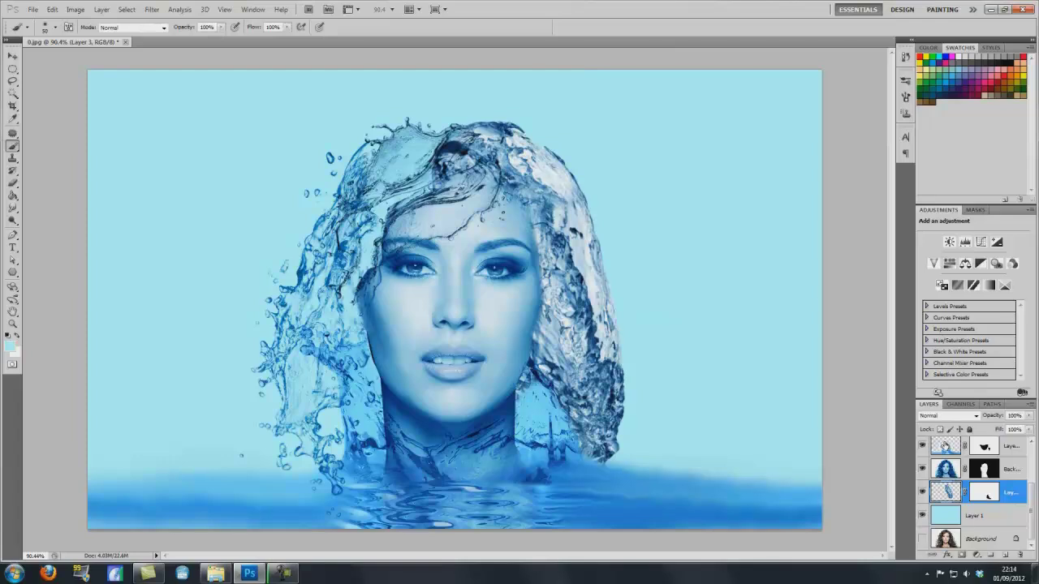
Step: Apply Color Balance to Layer 2's midtones with Cyan/Red at -74 and Yellow/Blue at 62
{"action": "left_click", "coordinate": [944, 445]}
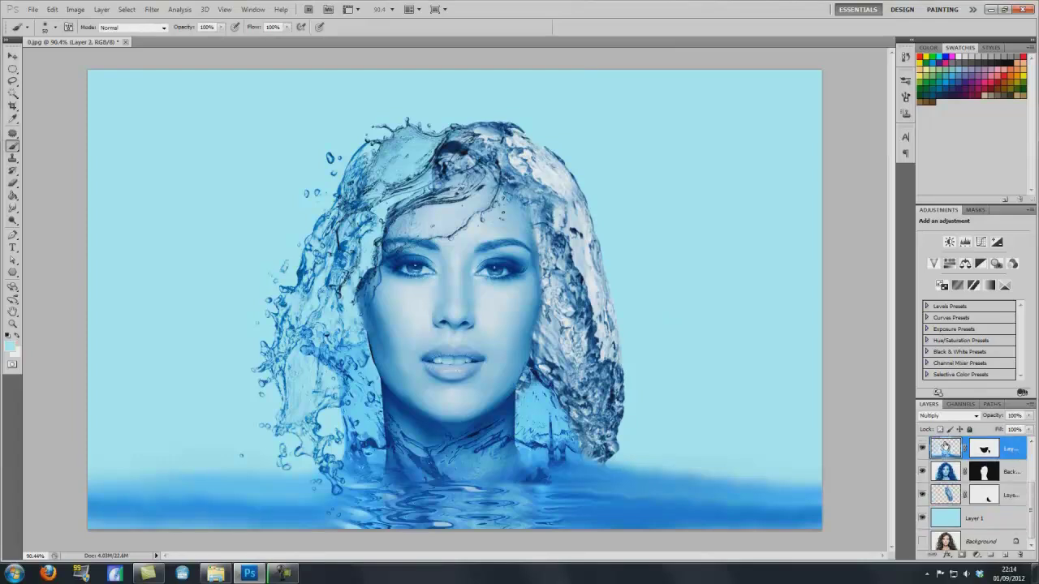
{"action": "key", "text": "ctrl+b"}
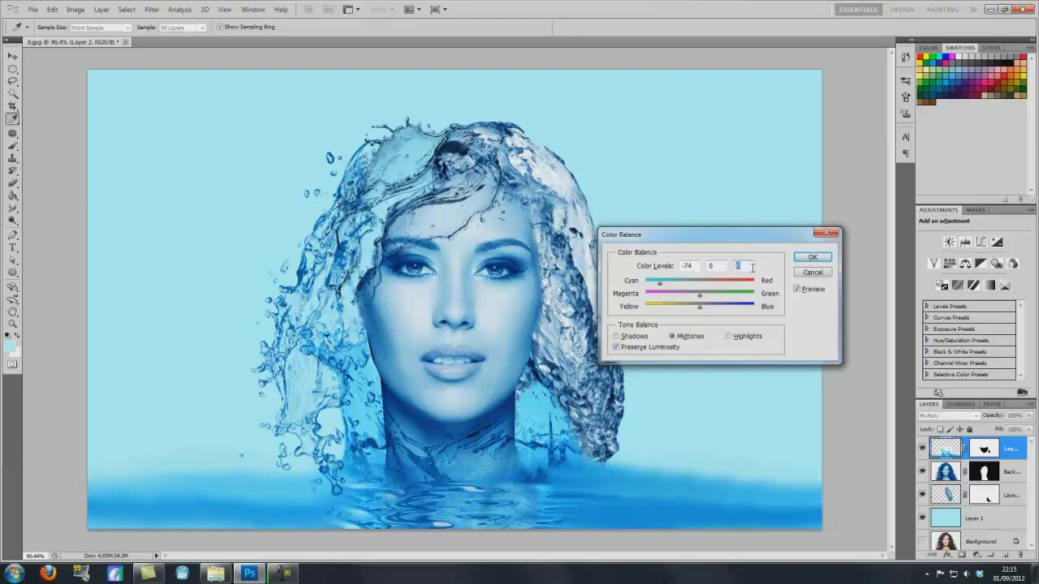
{"action": "type", "text": "62"}
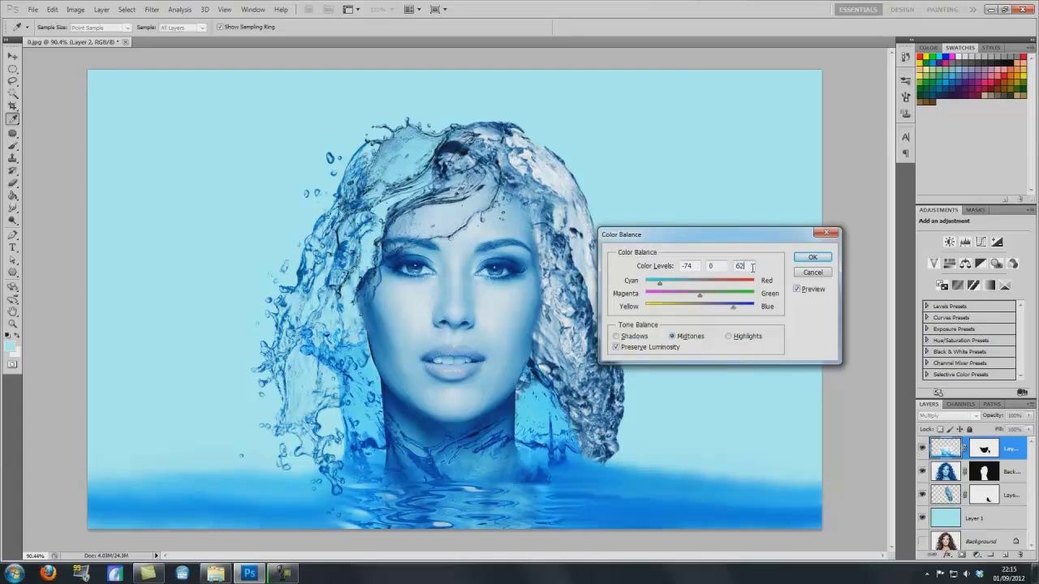
{"action": "left_click", "coordinate": [809, 258]}
Step: Darken Layer 4, the splash across the top of the head, by setting the Levels shadow input to 54
{"action": "left_click_drag", "start_coordinate": [1029, 503], "coordinate": [1031, 478]}
{"action": "left_click", "coordinate": [943, 482]}
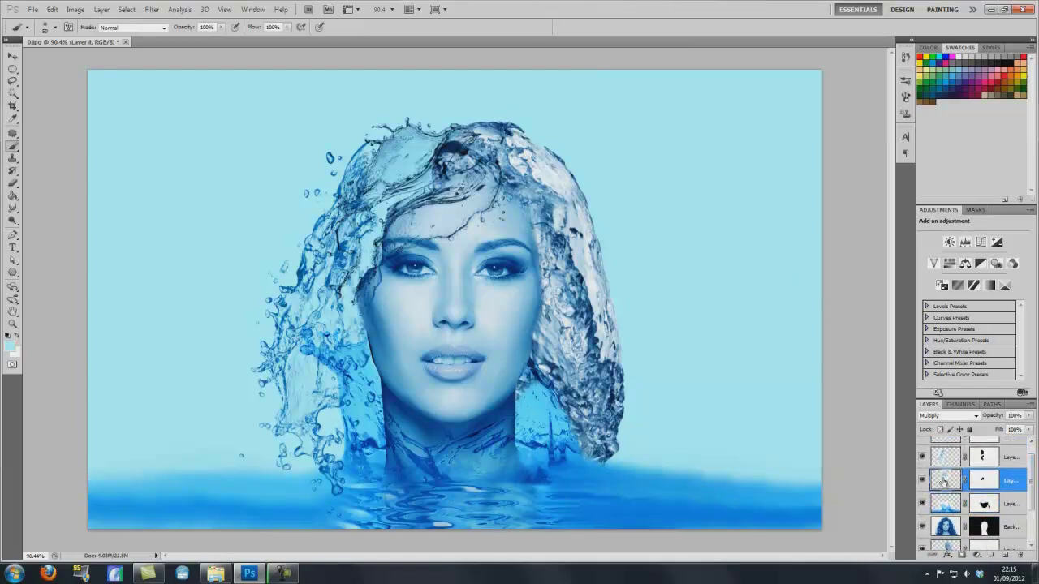
{"action": "key", "text": "ctrl+l"}
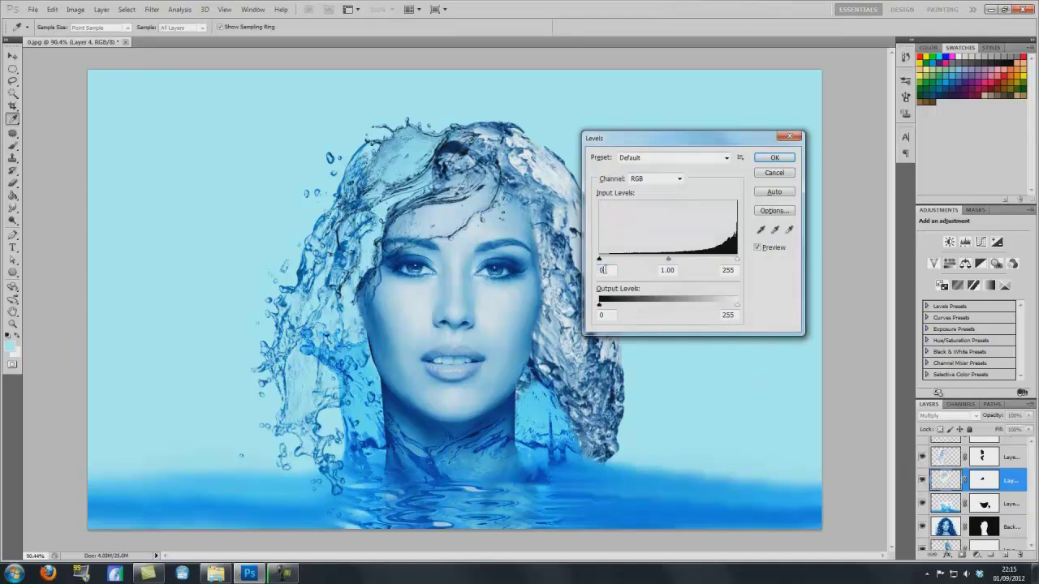
{"action": "double_click", "coordinate": [602, 269]}
{"action": "type", "text": "54"}
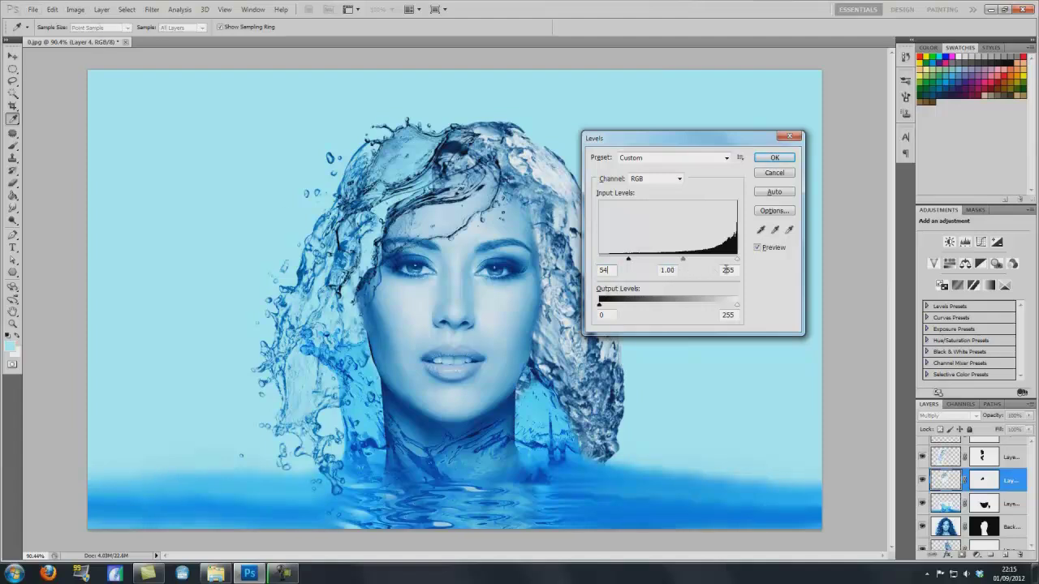
{"action": "left_click", "coordinate": [779, 159]}
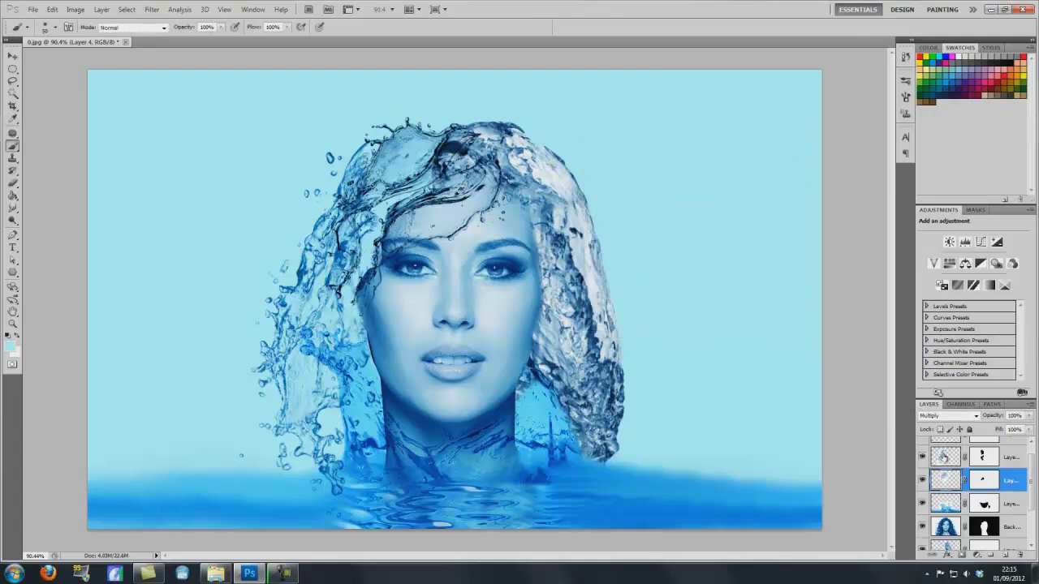
Step: Darken Layer 5, the left water hair, by setting the Levels shadow input to 37
{"action": "left_click", "coordinate": [954, 456]}
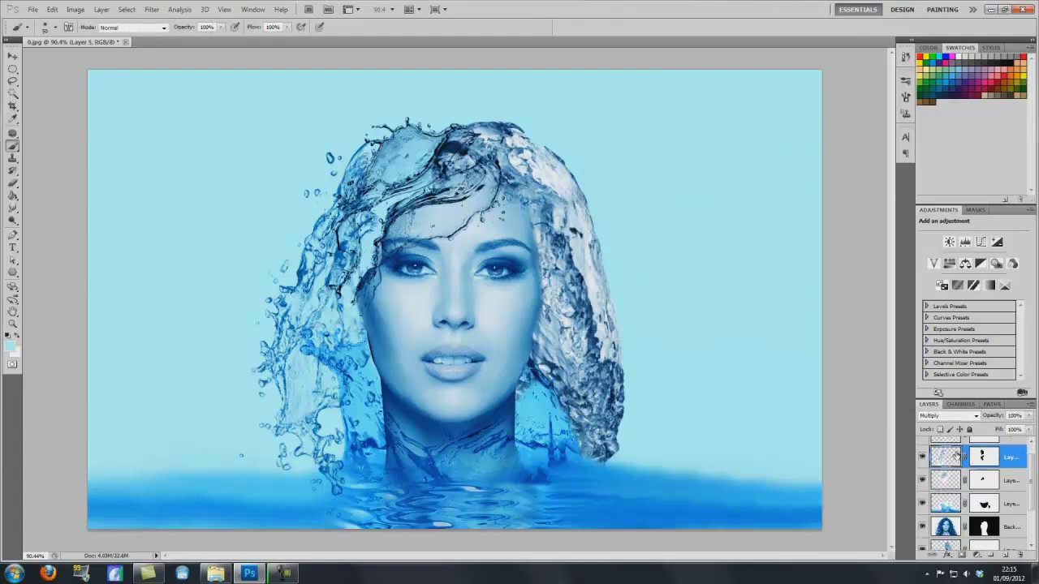
{"action": "key", "text": "ctrl+l"}
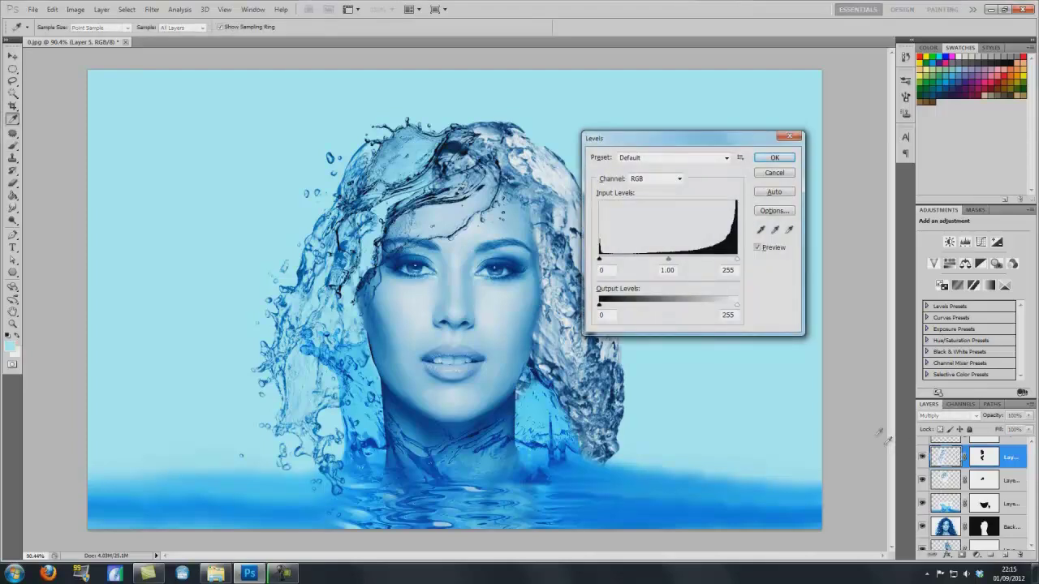
{"action": "left_click", "coordinate": [603, 271]}
{"action": "type", "text": "37"}
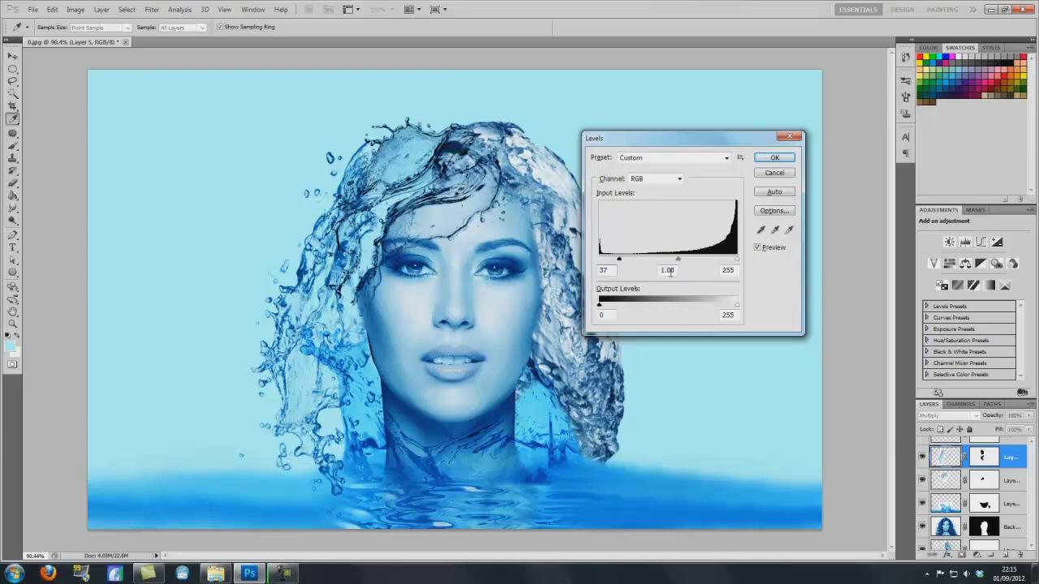
{"action": "left_click", "coordinate": [771, 160]}
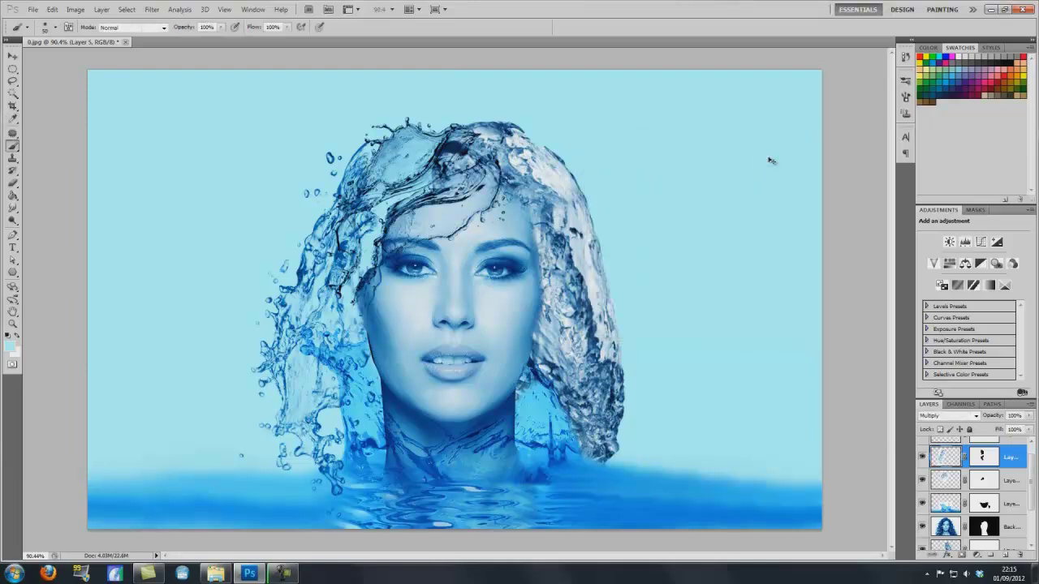
Step: Apply Color Balance to Layer 5's midtones with Cyan/Red at -80 and shift Yellow/Blue towards blue
{"action": "key", "text": "ctrl+b"}
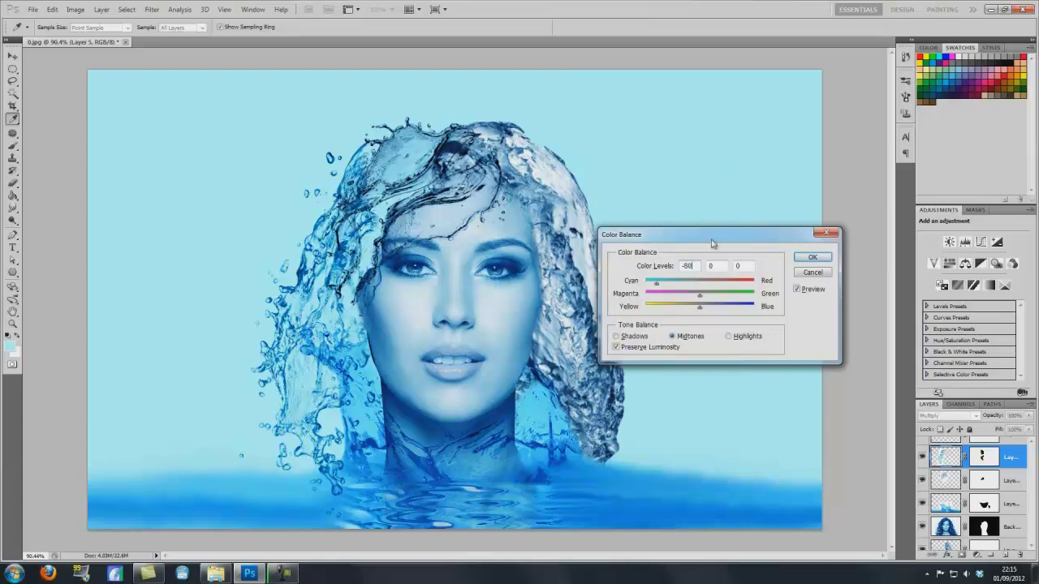
{"action": "double_click", "coordinate": [738, 265]}
{"action": "left_click", "coordinate": [809, 258]}
{"action": "key", "text": "b"}
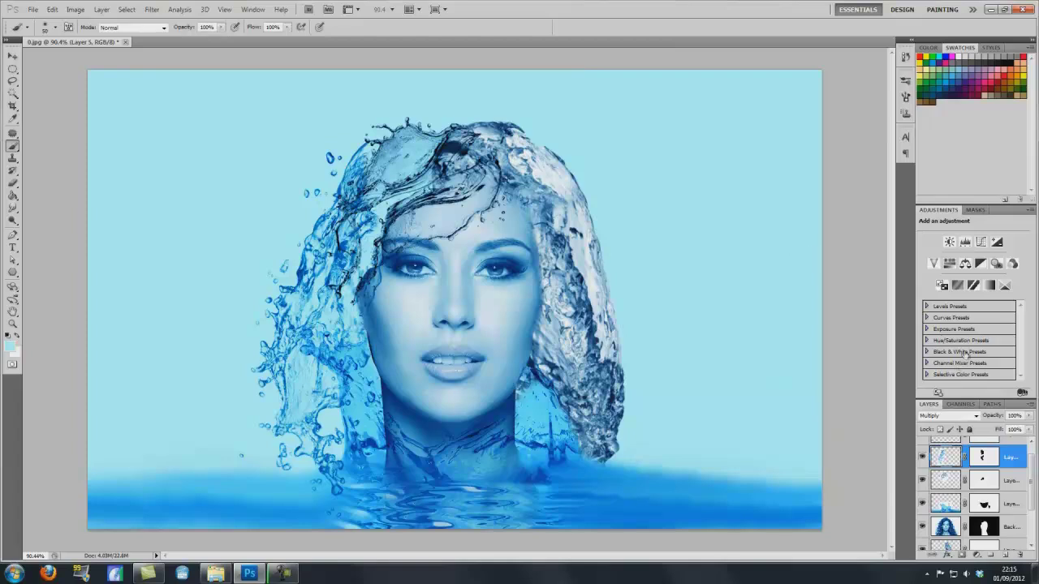
Step: Darken Layer 6, the topmost splash layer, by setting the Levels shadow input to 53
{"action": "scroll", "coordinate": [955, 448], "scroll_direction": "up", "scroll_amount": 1}
{"action": "left_click", "coordinate": [954, 449]}
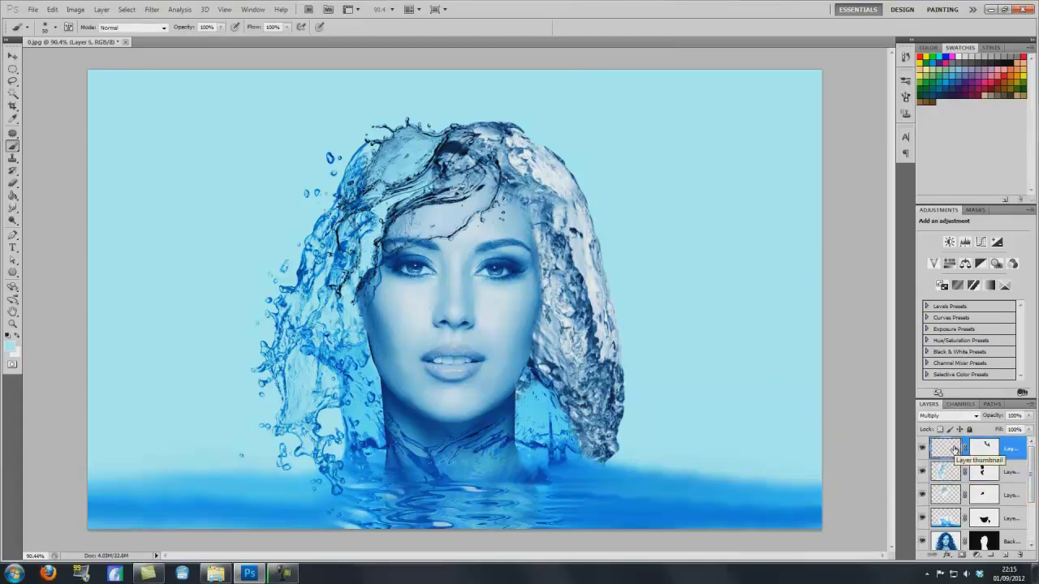
{"action": "key", "text": "ctrl+l"}
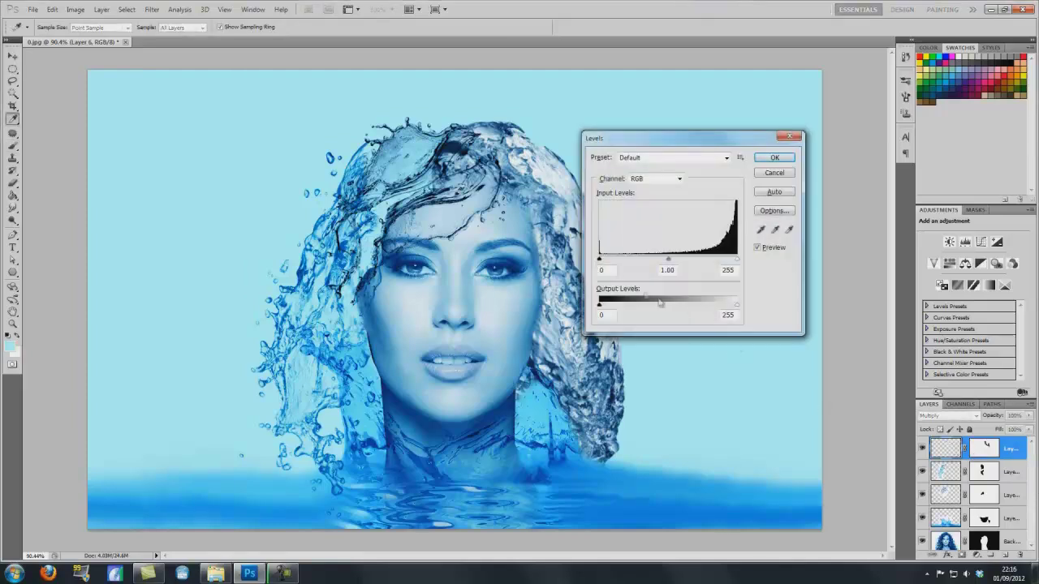
{"action": "double_click", "coordinate": [607, 269]}
{"action": "type", "text": "53"}
{"action": "double_click", "coordinate": [670, 270]}
{"action": "left_click", "coordinate": [773, 159]}
{"action": "key", "text": "b"}
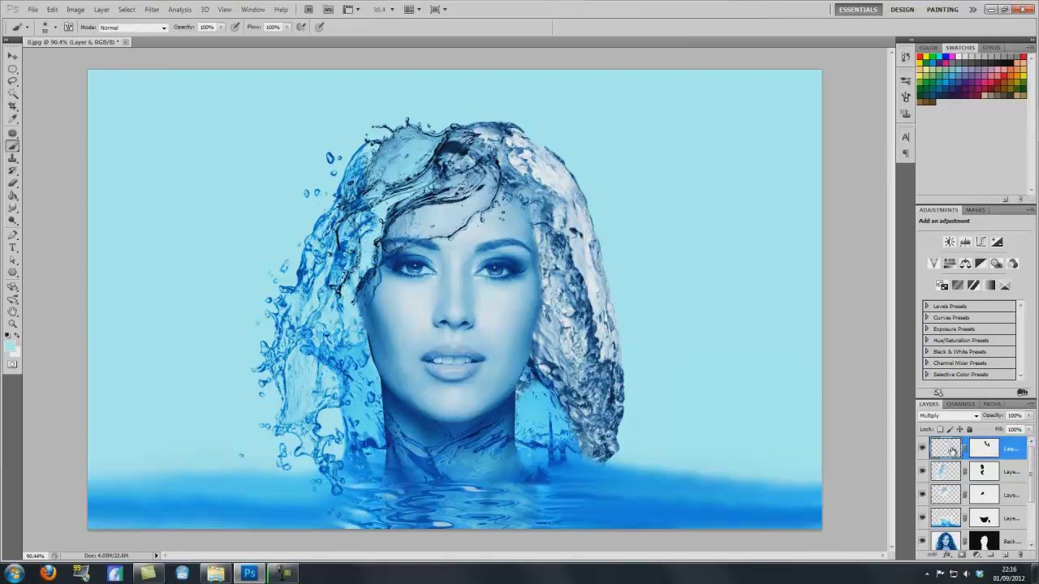
Step: Merge all layers from Layer 6 down to Layer 1 into one, leaving the original Background separate
{"action": "left_click_drag", "start_coordinate": [1032, 477], "coordinate": [1030, 527]}
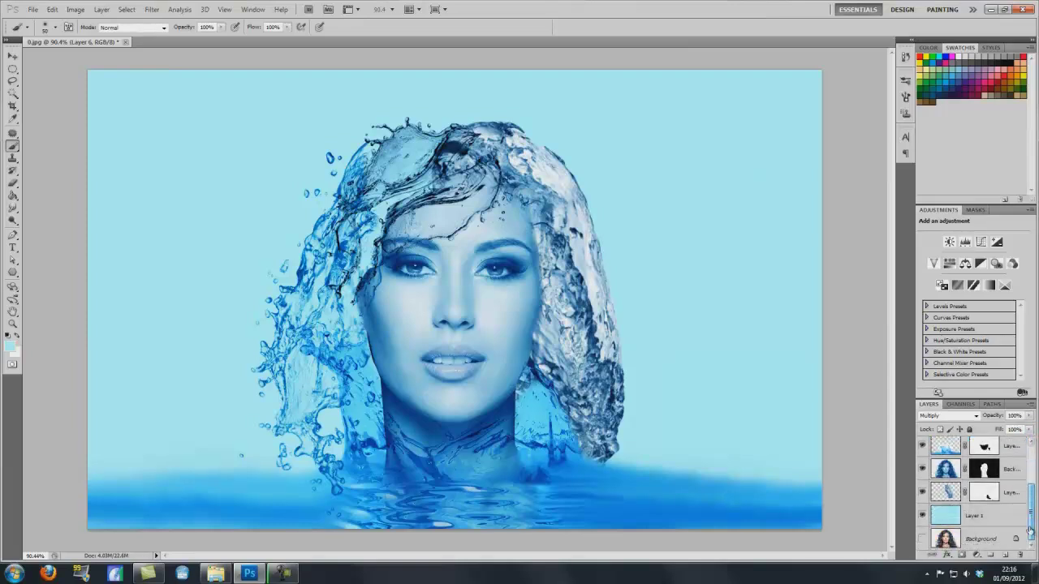
{"action": "left_click", "coordinate": [987, 519], "text": "shift"}
{"action": "right_click", "coordinate": [1008, 498]}
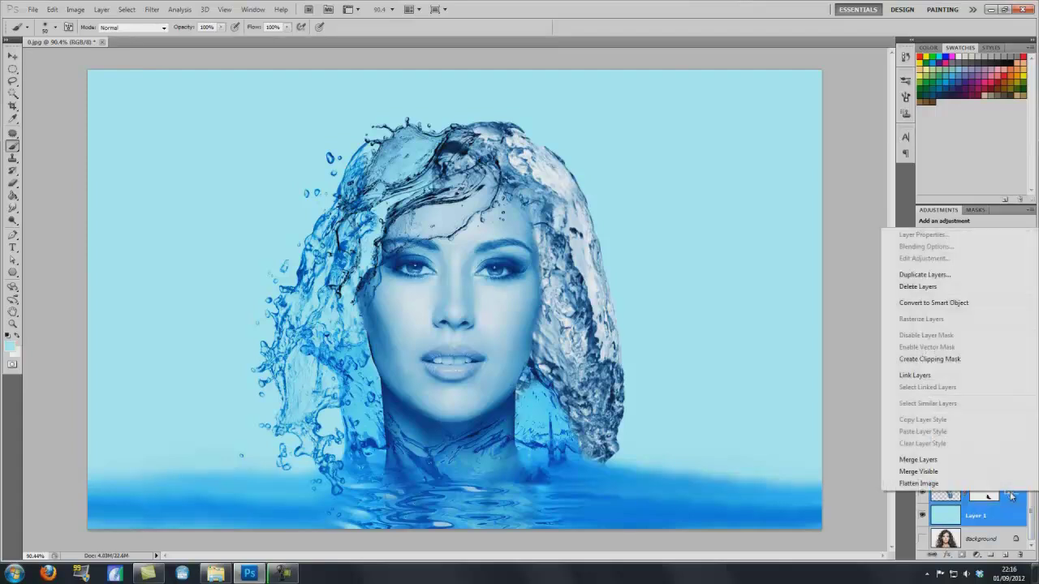
{"action": "left_click", "coordinate": [985, 468]}
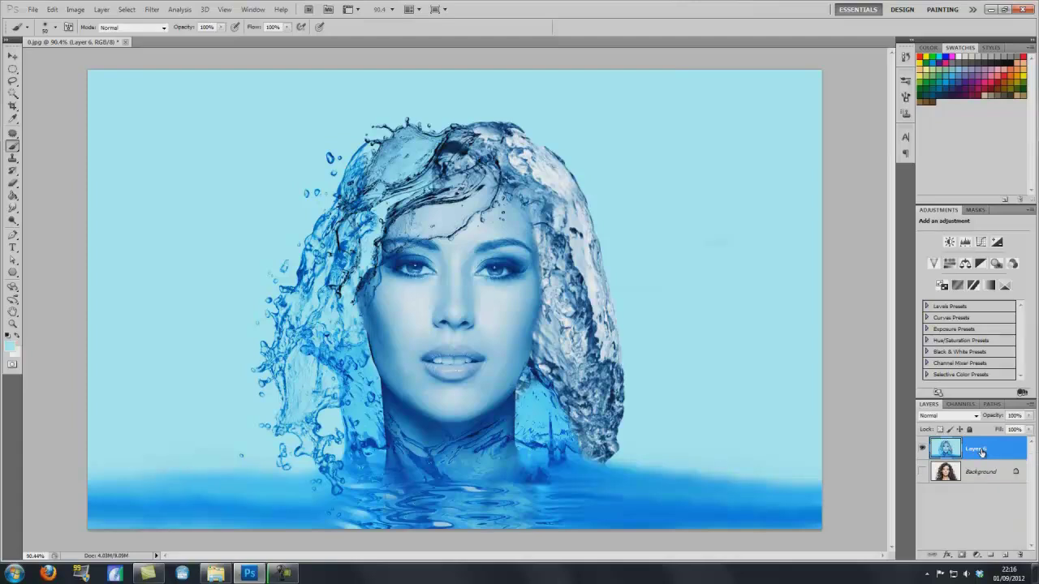
Step: Apply Levels to the merged layer with the shadow input at 24 and the midtone input at 1.4
{"action": "key", "text": "ctrl+l"}
{"action": "left_click", "coordinate": [600, 270]}
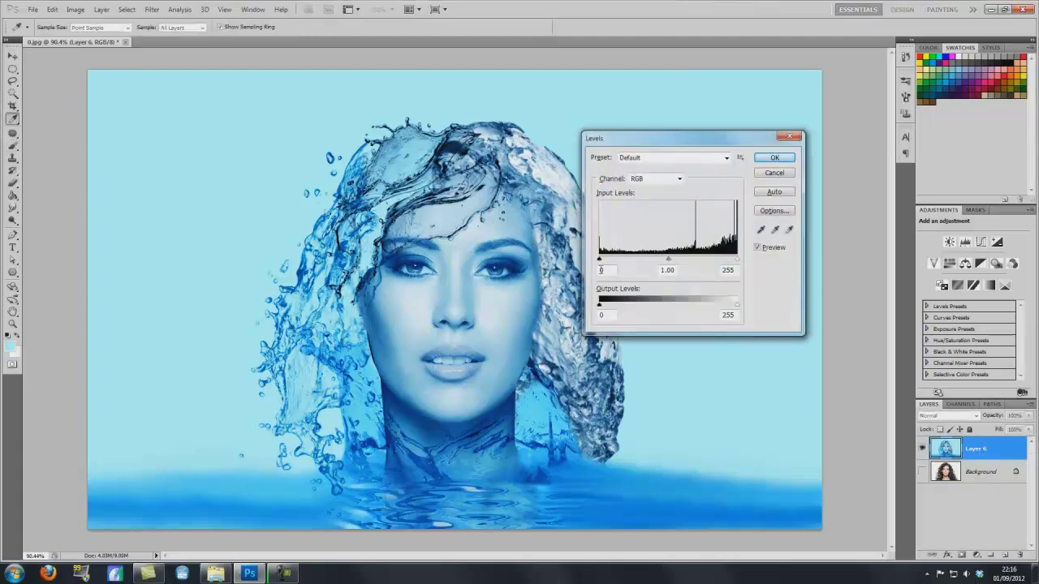
{"action": "type", "text": "24"}
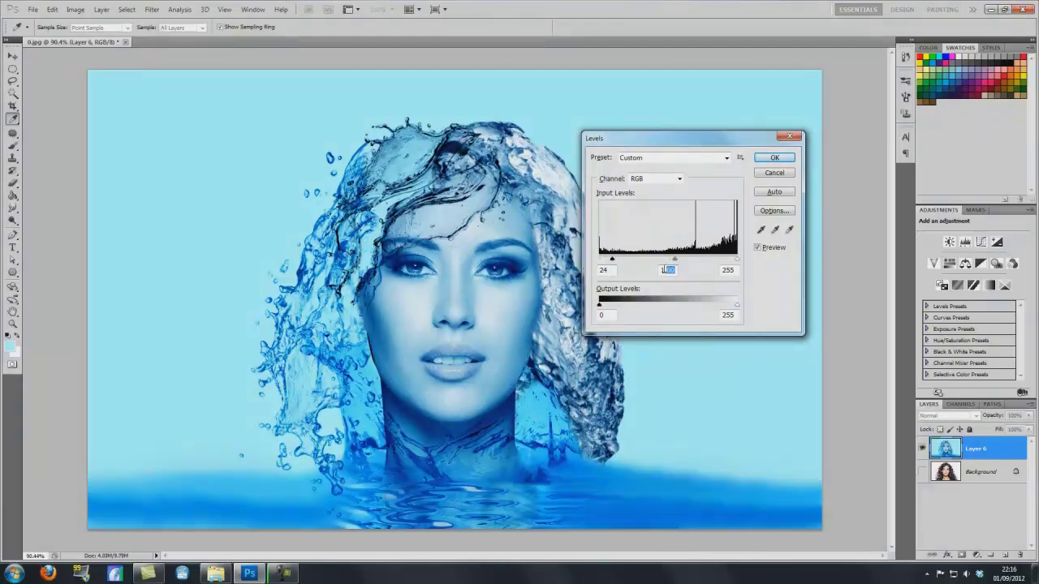
{"action": "type", "text": "1.4"}
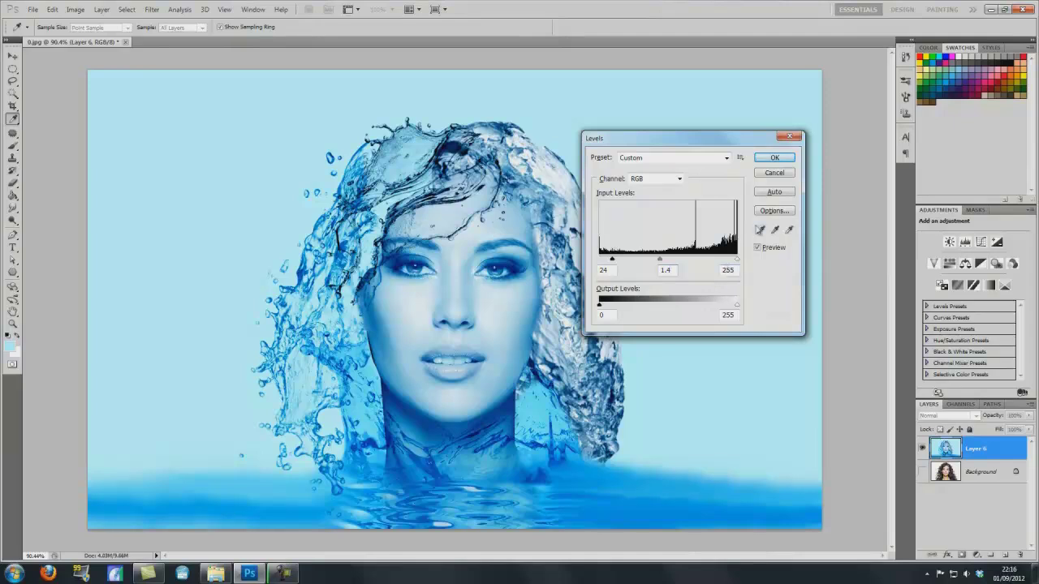
{"action": "left_click", "coordinate": [773, 158]}
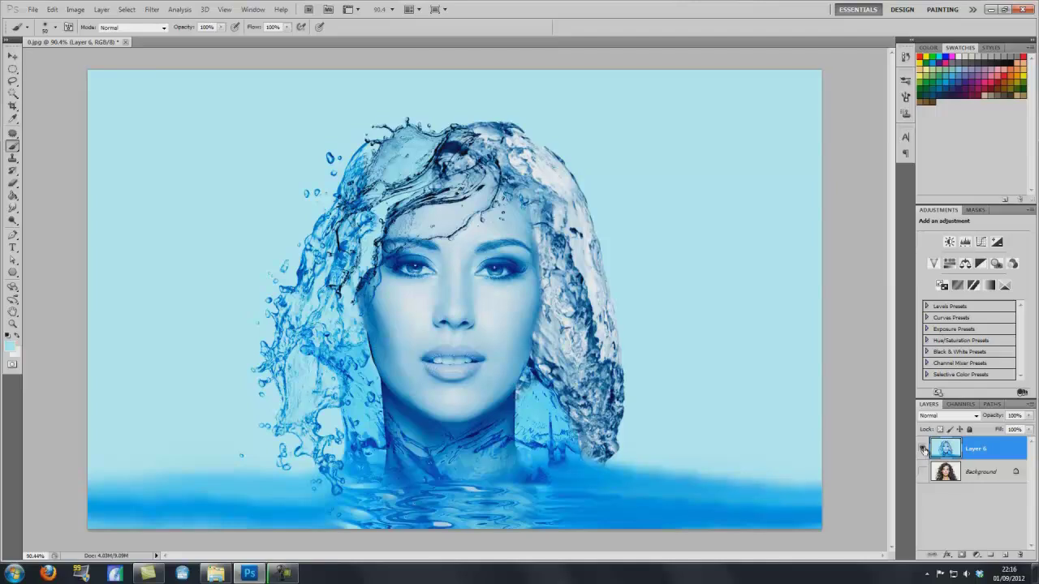
Step: Show the Background layer and toggle the merged layer's visibility to compare the original photo with the water portrait
{"action": "left_click", "coordinate": [922, 472]}
{"action": "left_click", "coordinate": [922, 449]}
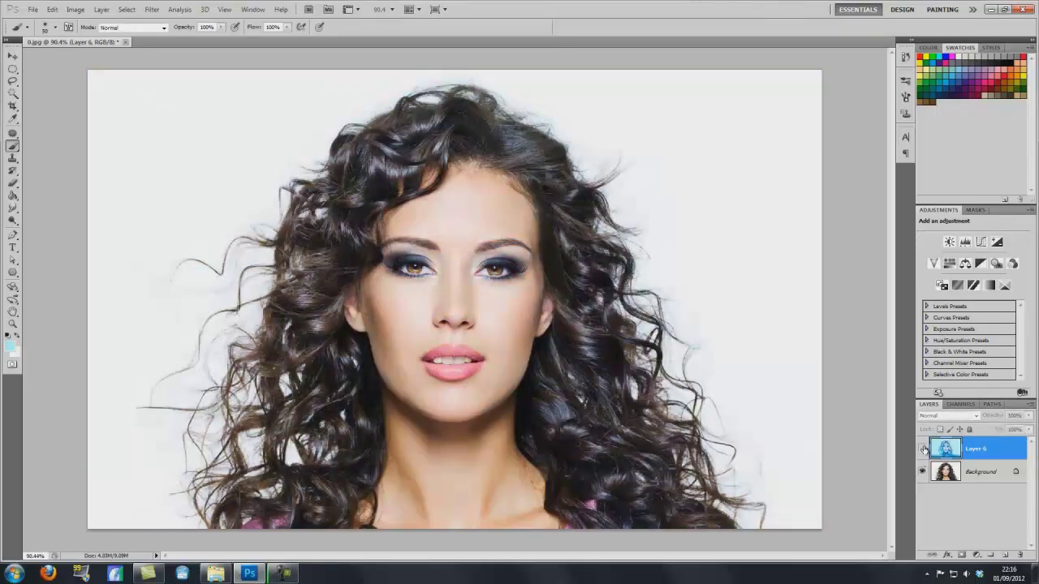
{"action": "left_click", "coordinate": [922, 448]}
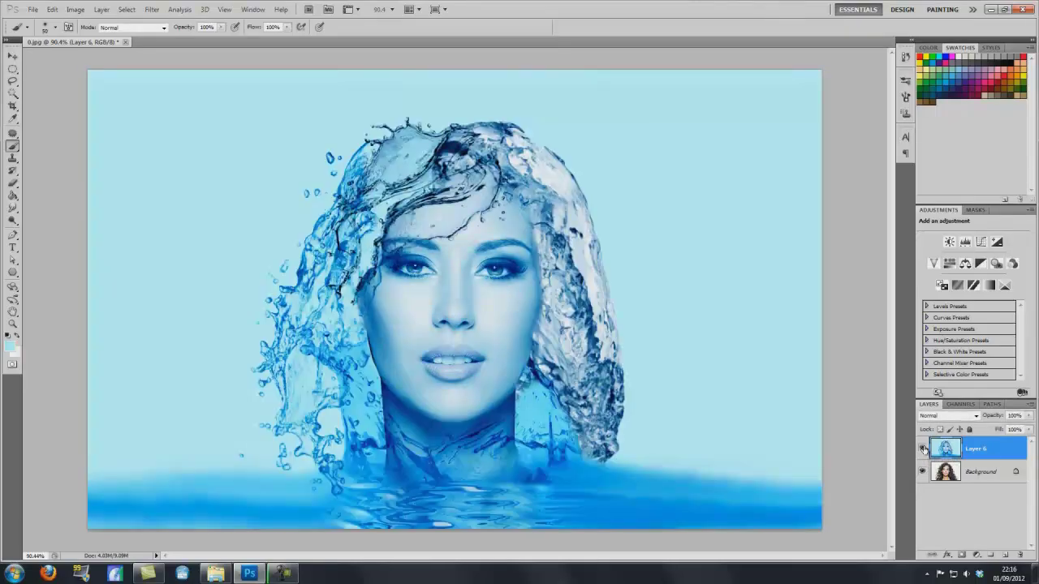